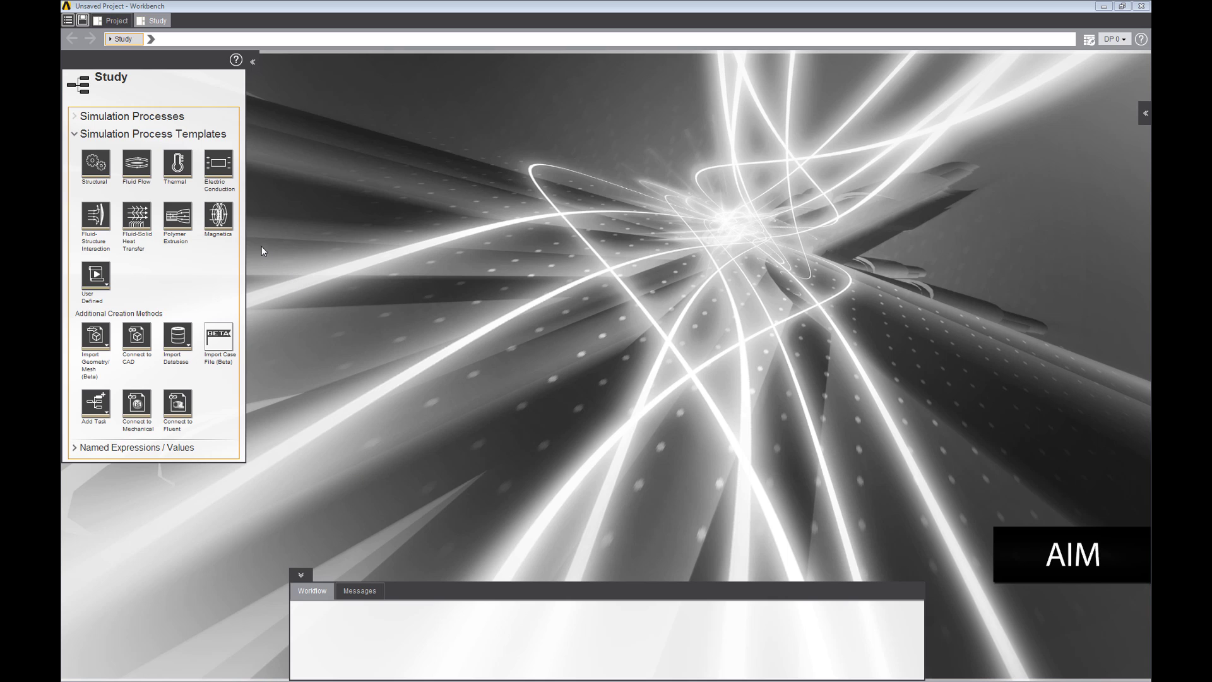
- Create a Magnetics process from its template with new geometry and Compute force, then open Geometry
left_click(219, 215)
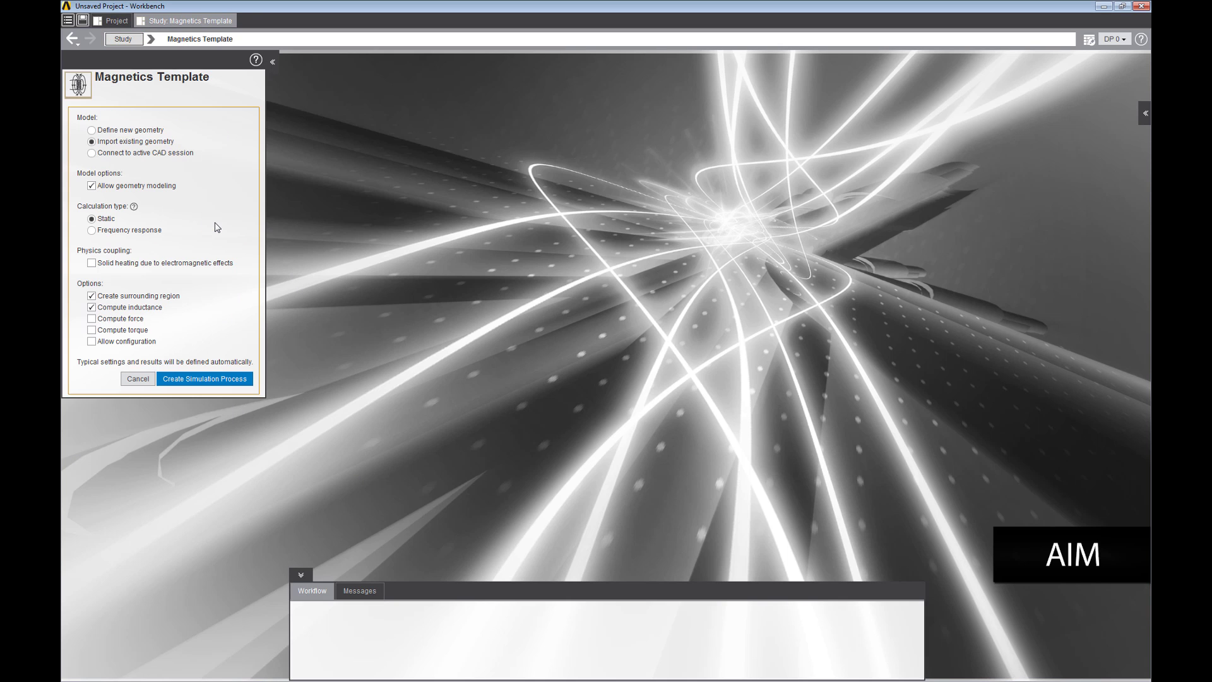
left_click(125, 132)
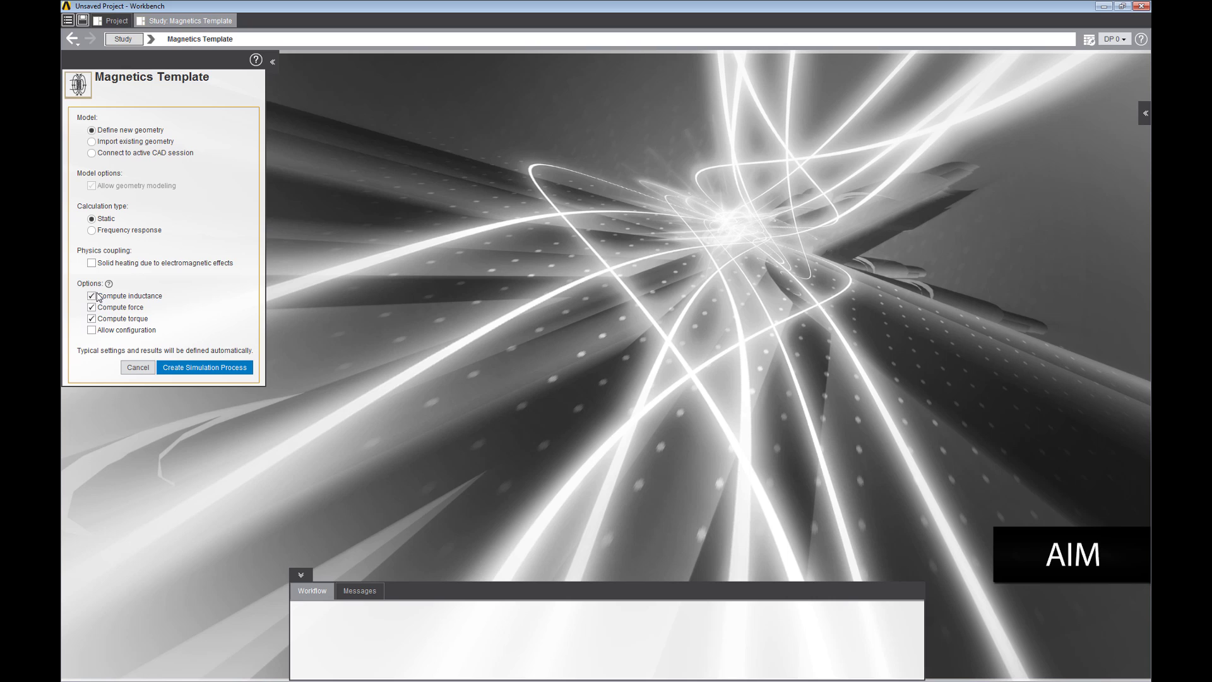
left_click(207, 370)
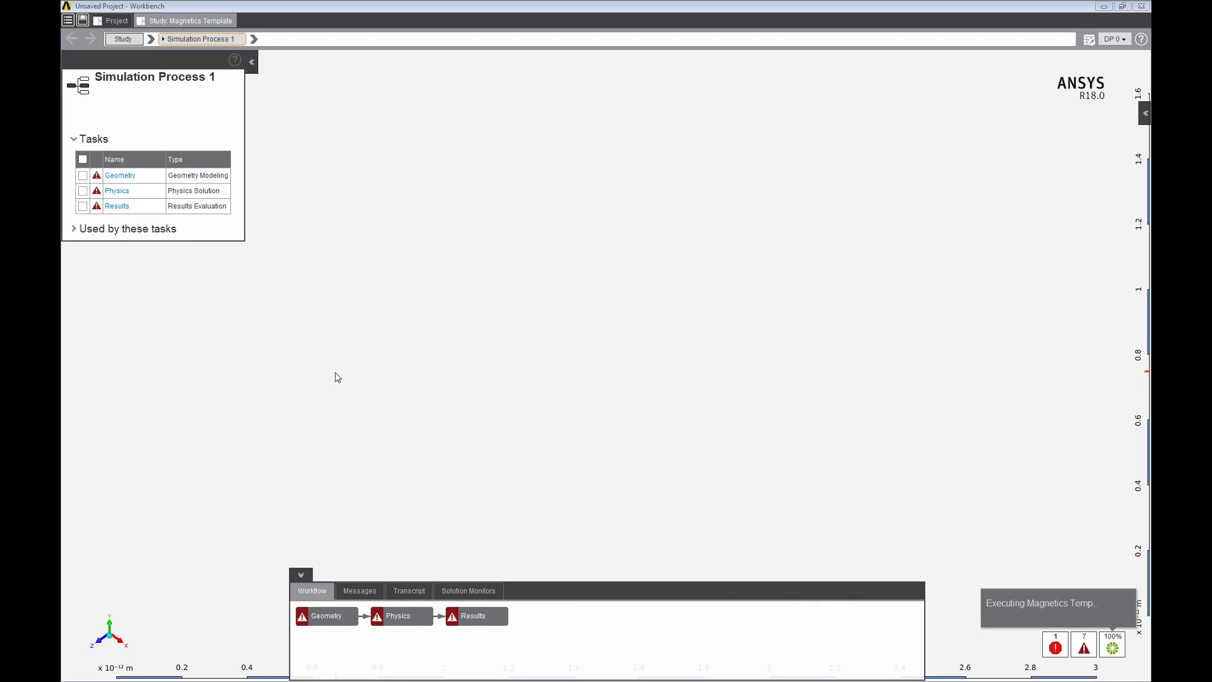
left_click(336, 620)
- Sketch a circle at the origin and pull it into a small solid cylinder
left_click(151, 117)
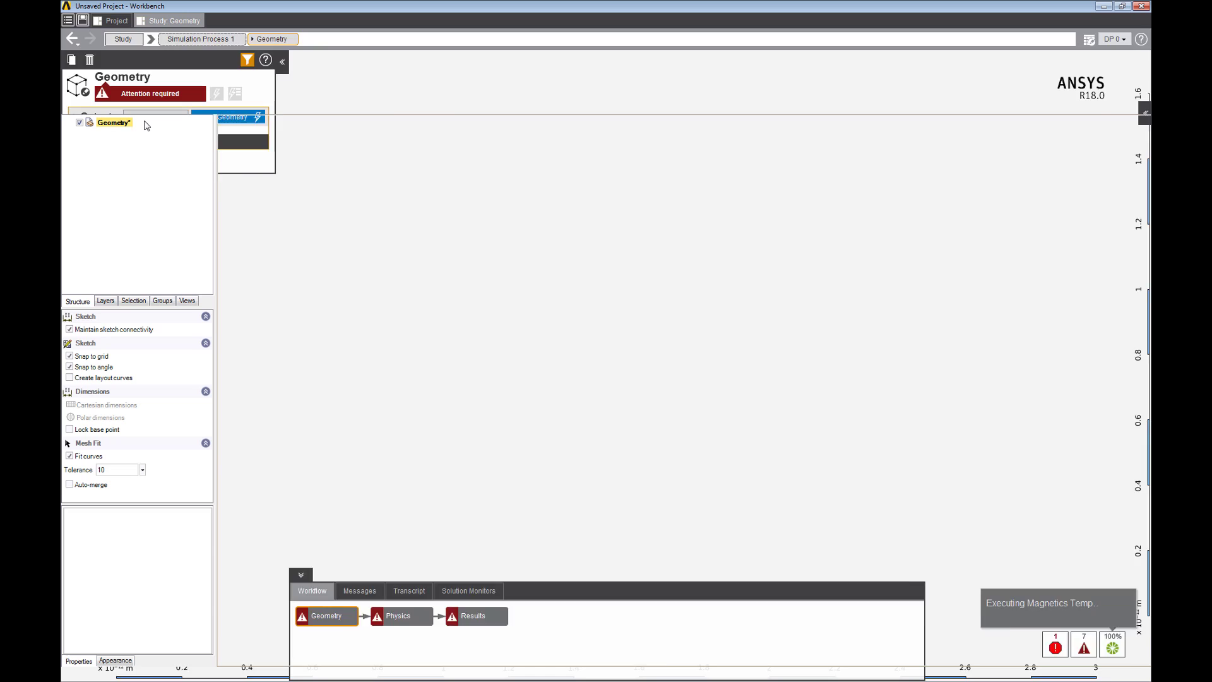
left_click(226, 69)
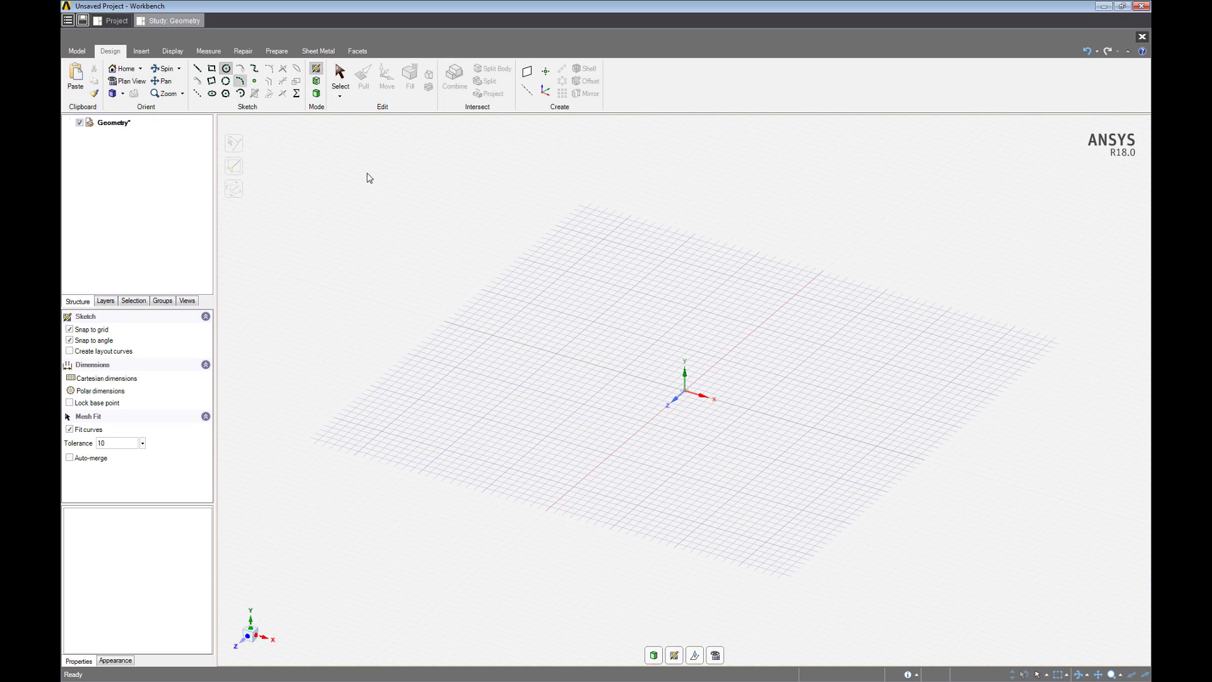
left_click(688, 392)
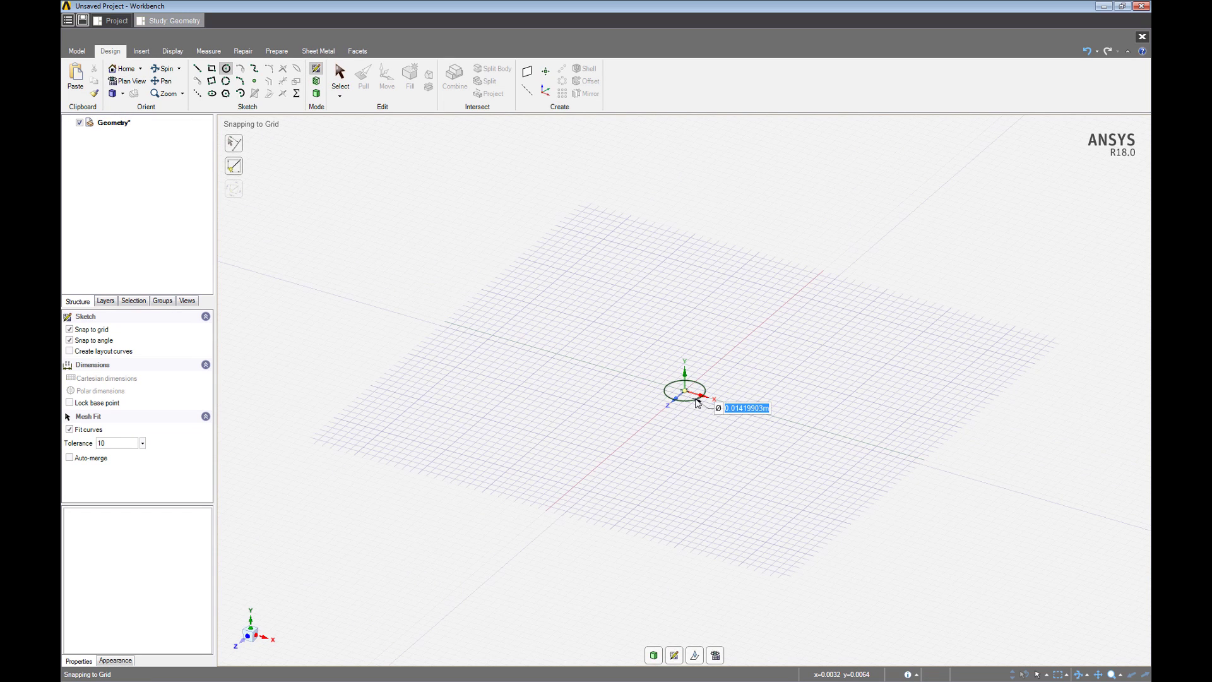
left_click(699, 400)
key("p")
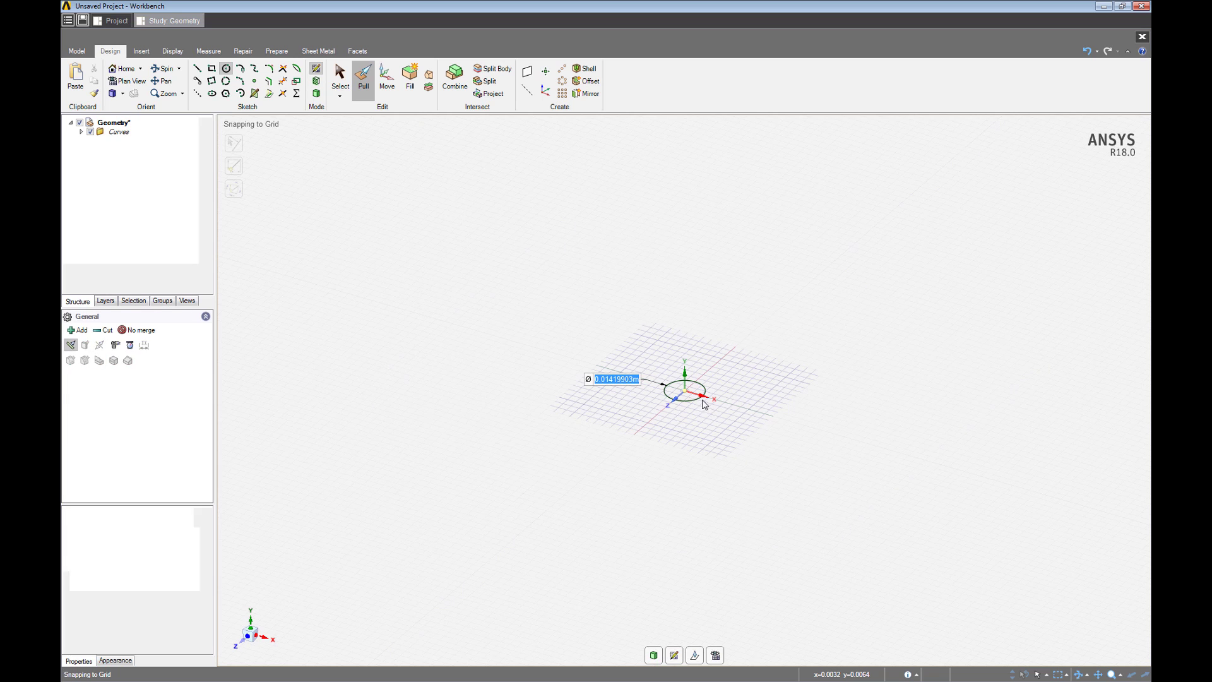
left_click_drag(695, 396, 694, 377)
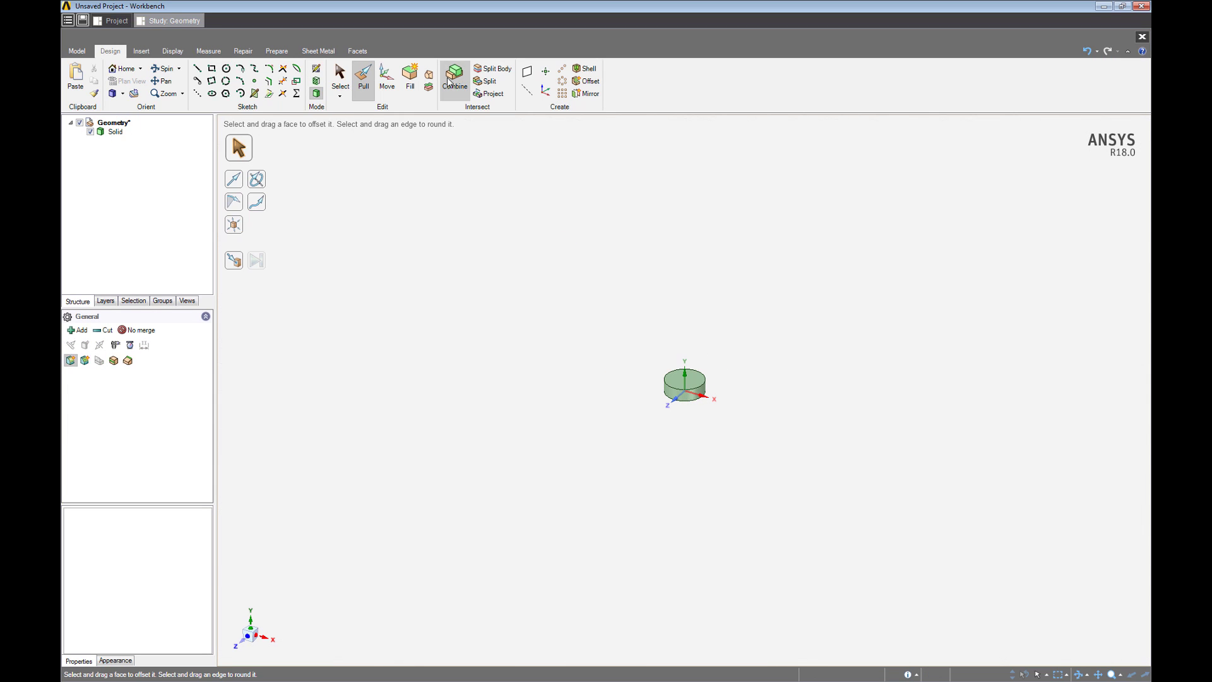
- Sketch a 0.0381 × 0.0254 m rectangle on the cylinder's top face and pull it into a thin plate
left_click(315, 71)
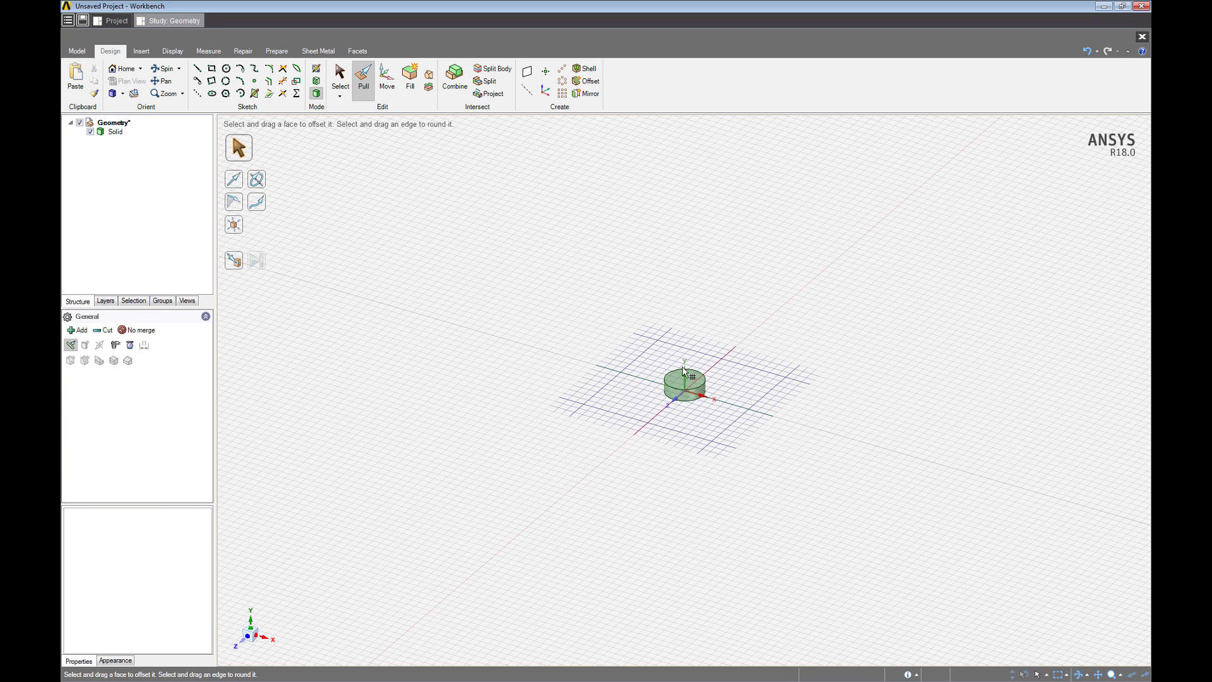
left_click(693, 382)
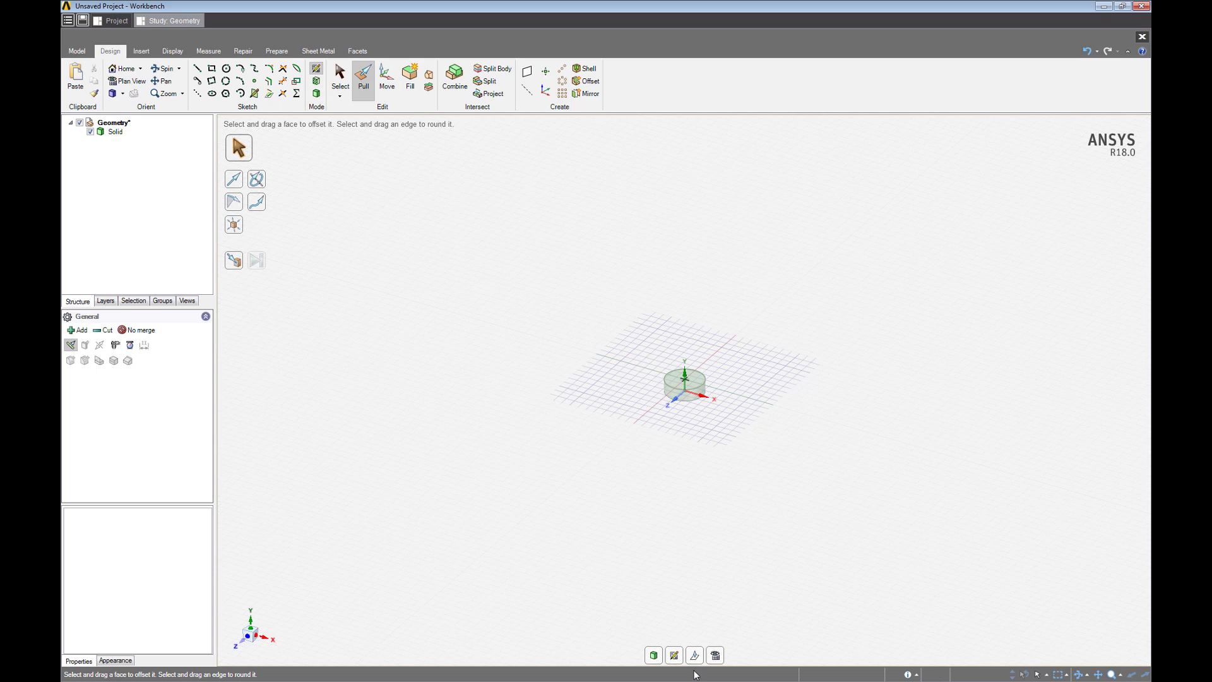
left_click(694, 655)
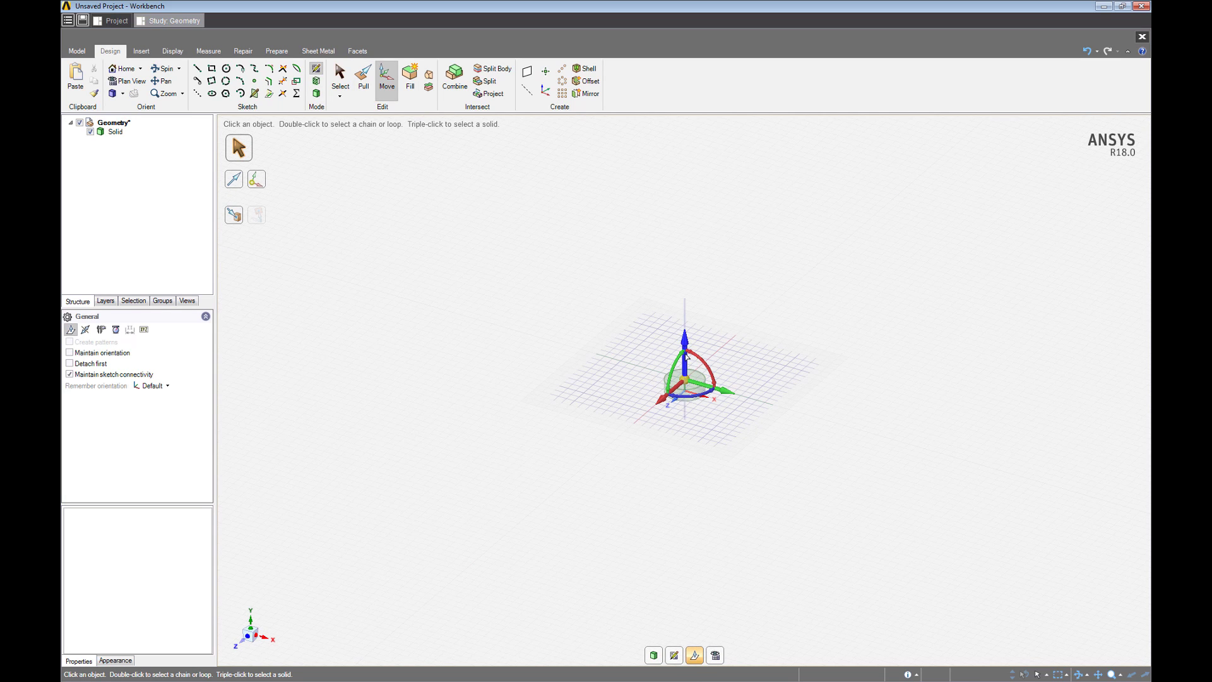
left_click(211, 69)
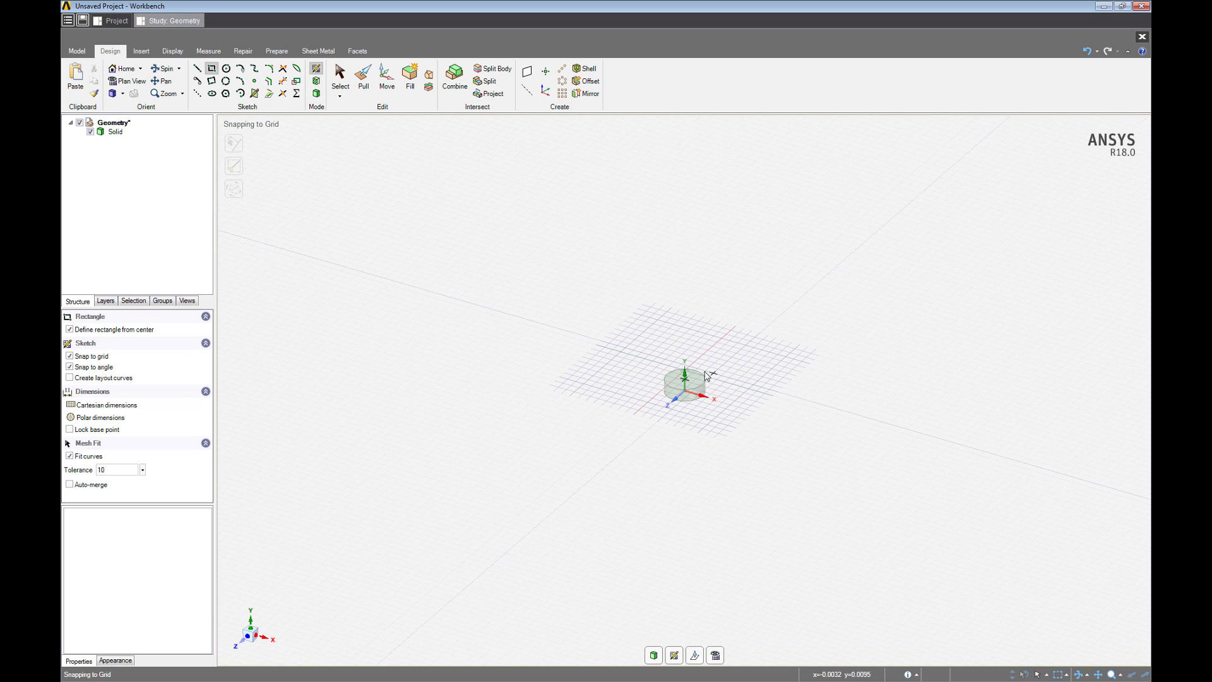
left_click(685, 371)
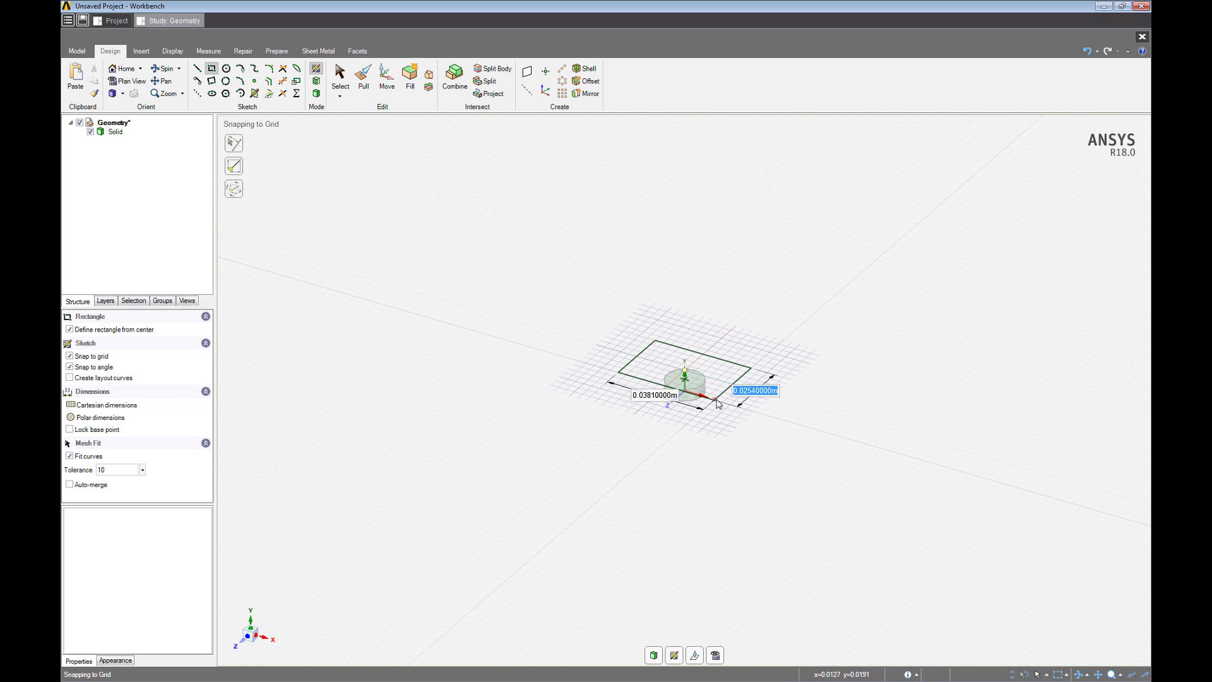
left_click(363, 75)
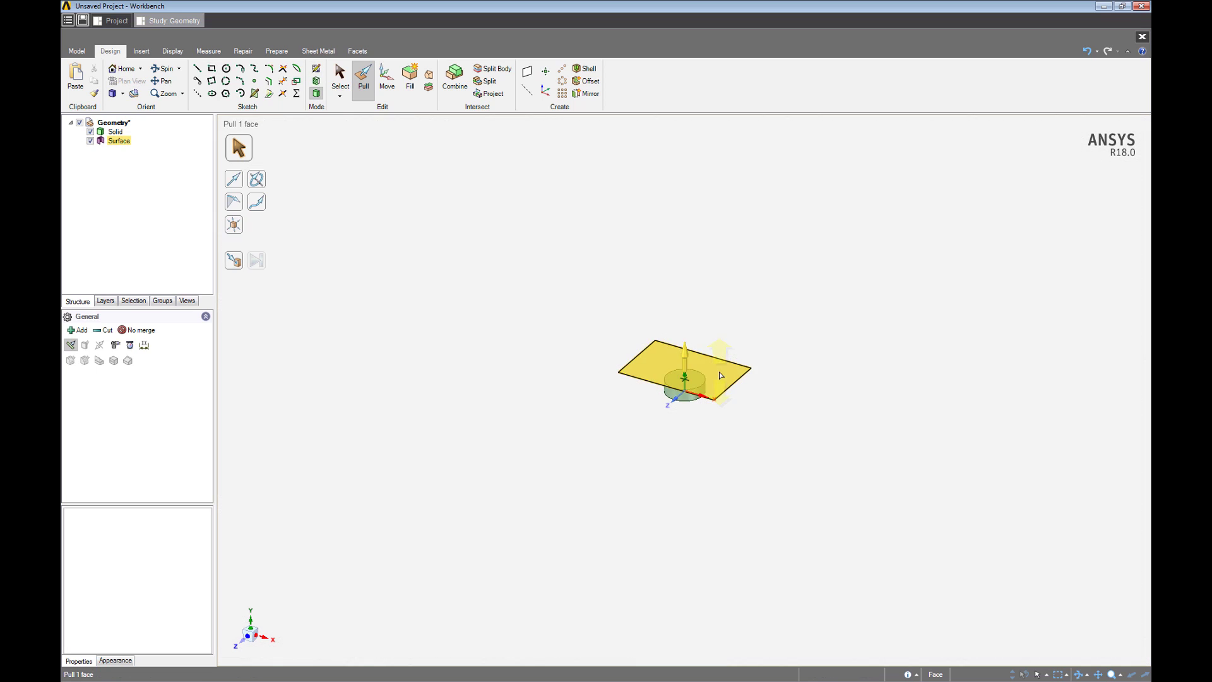
left_click_drag(721, 375, 721, 368)
- Create a box enclosure around both solids with 100% default cushion, then close the modeler
left_click(276, 51)
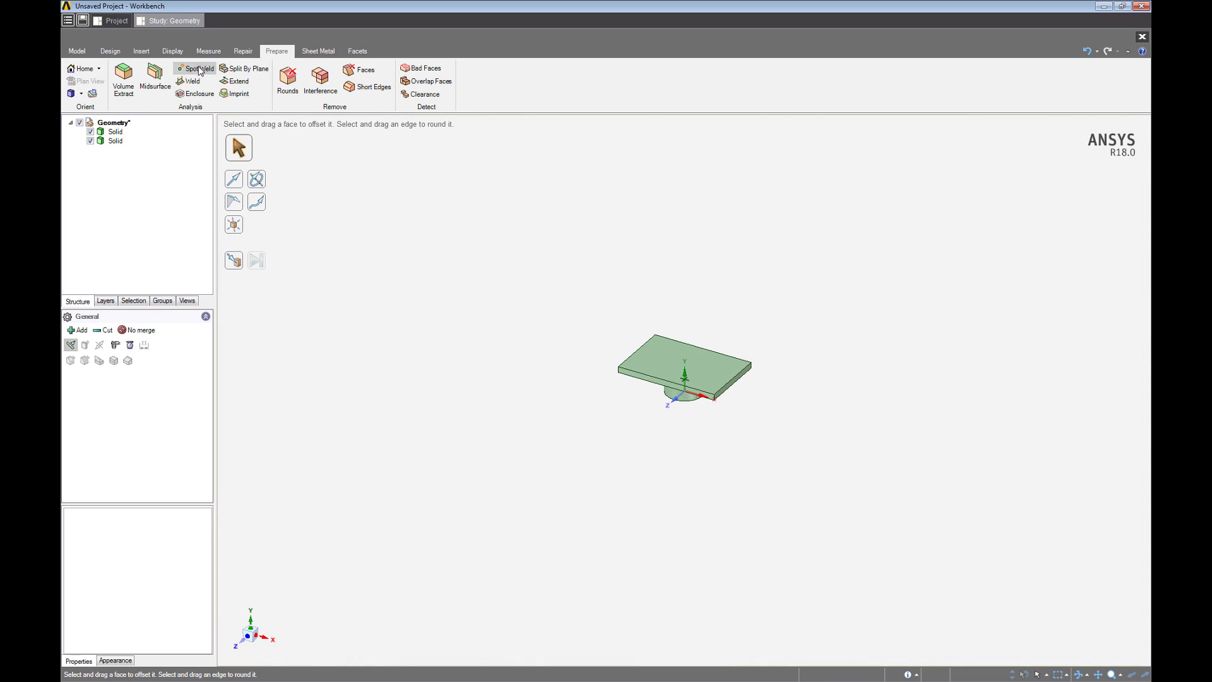
left_click(195, 94)
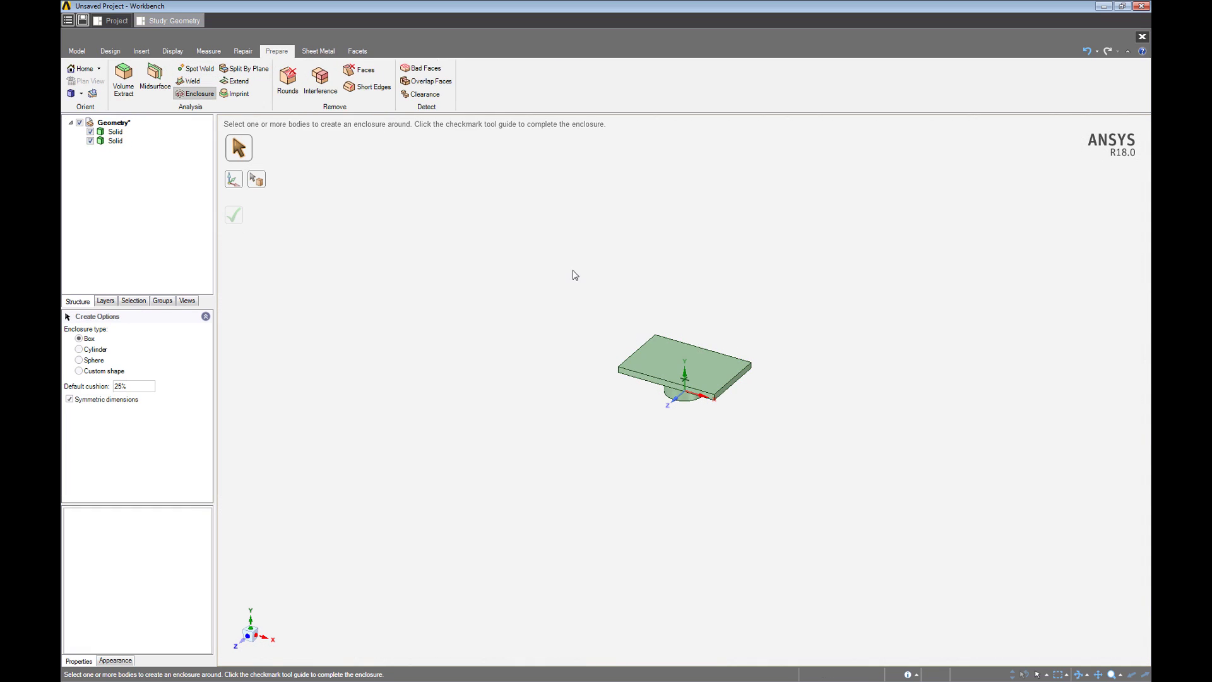
left_click_drag(575, 275, 866, 474)
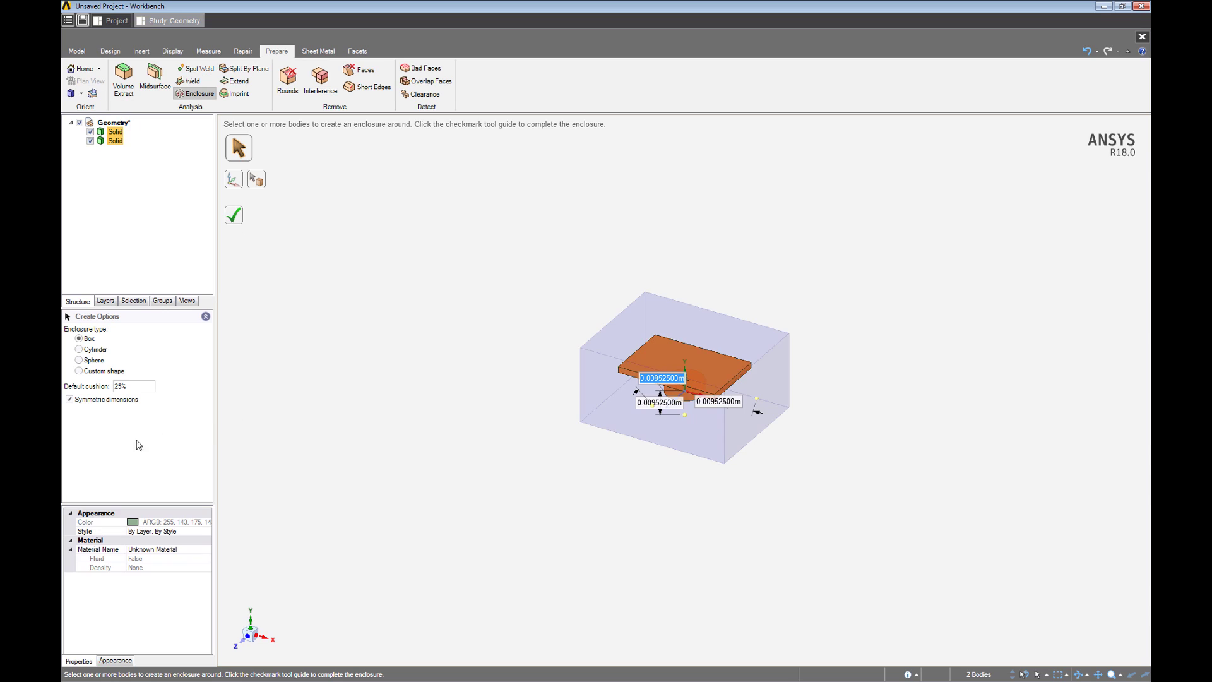
left_click(142, 385)
type("100")
key("Return")
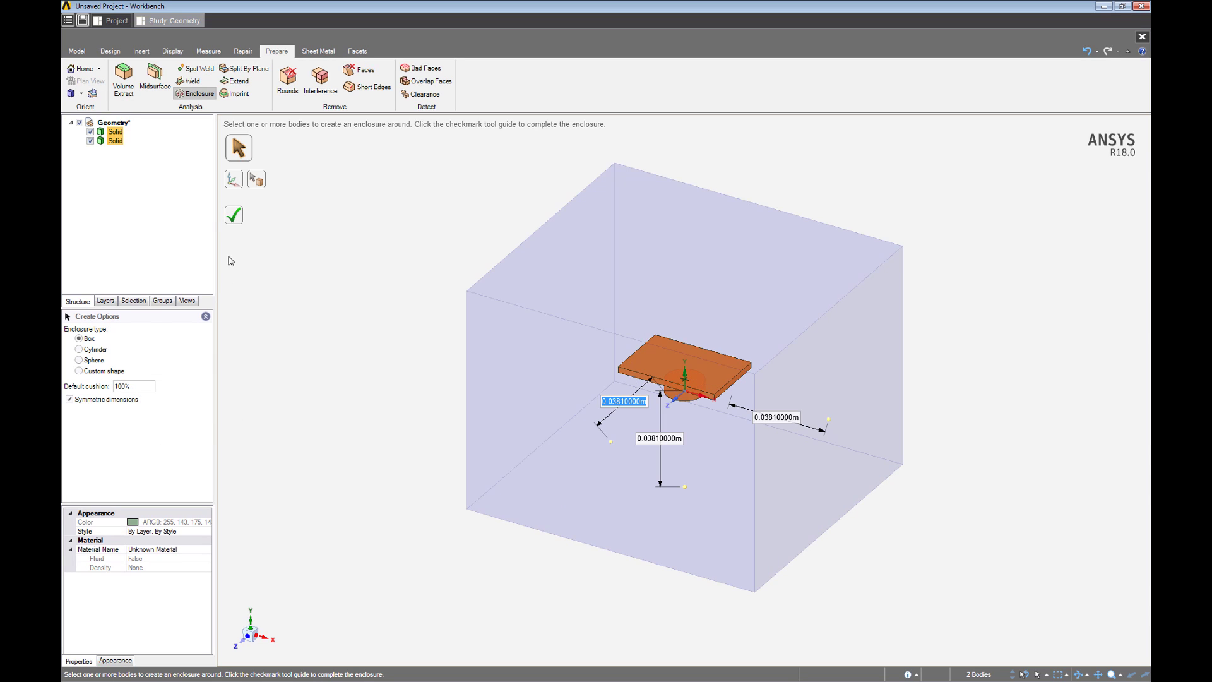
left_click(233, 216)
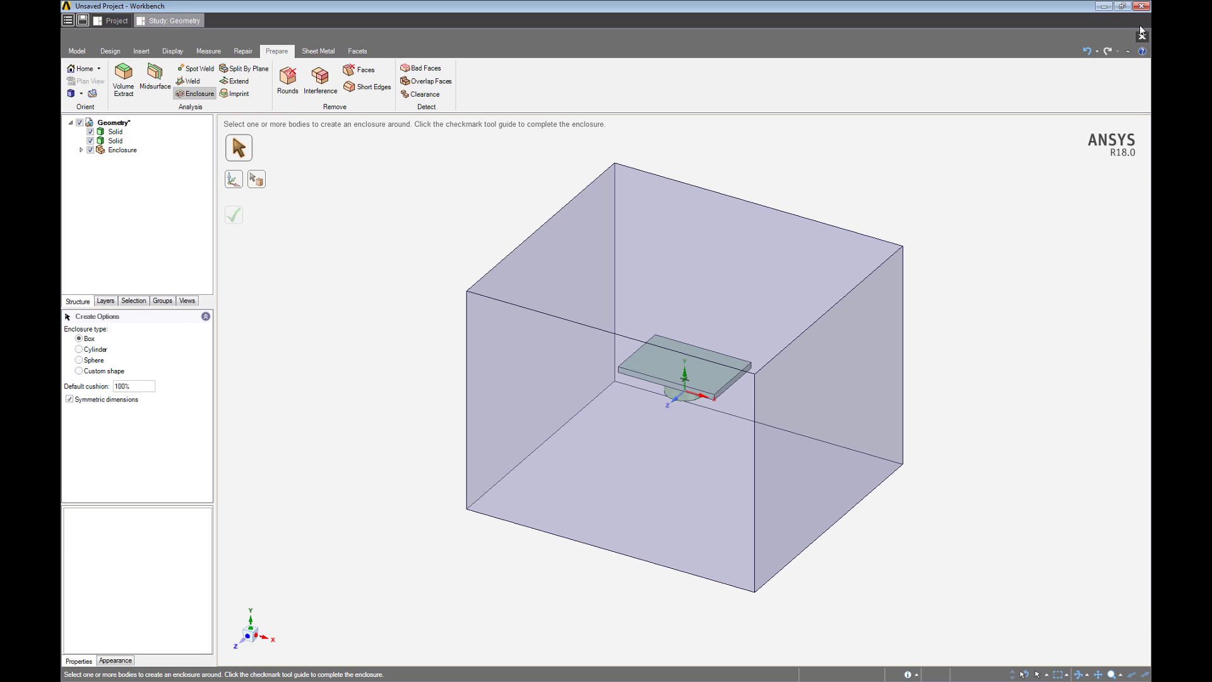
left_click(1141, 37)
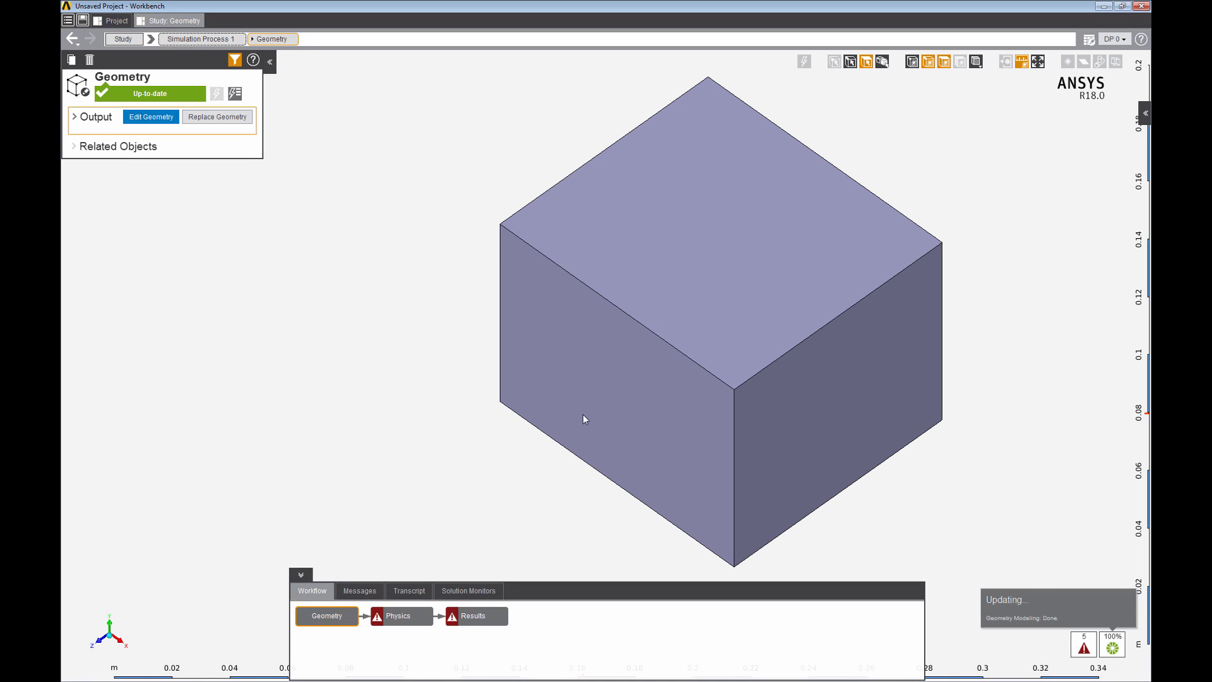
- In Physics, assign Air to the enclosure box body
left_click(397, 619)
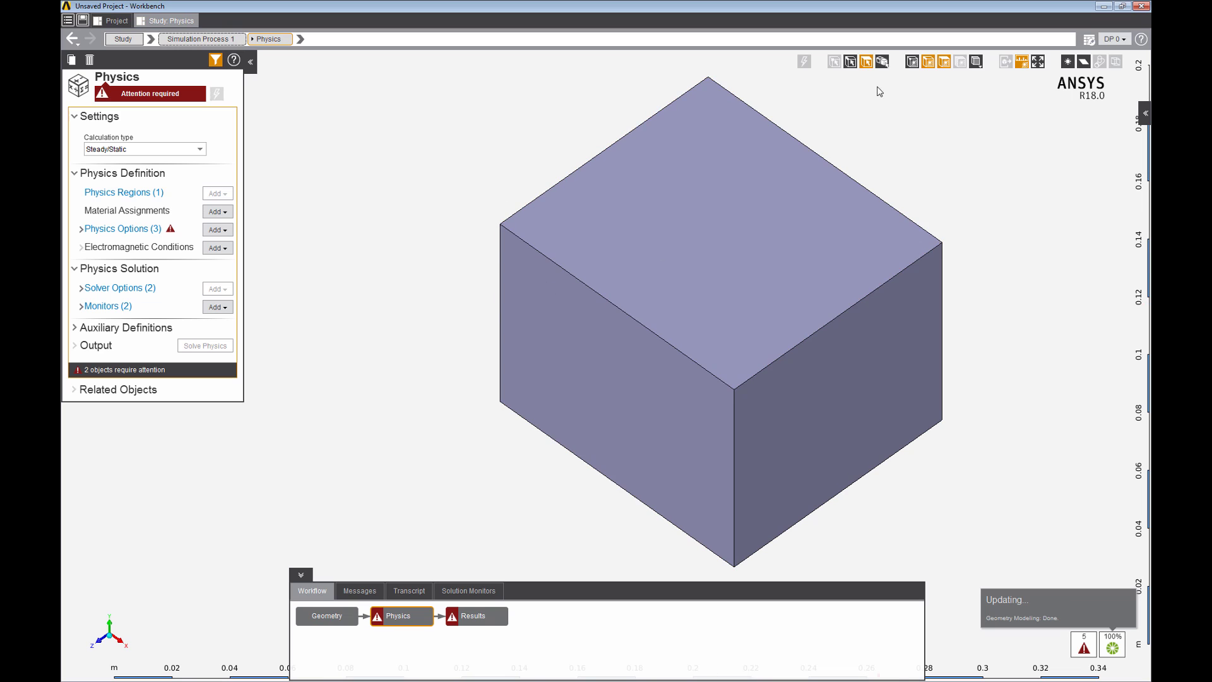
left_click(883, 63)
left_click(596, 248)
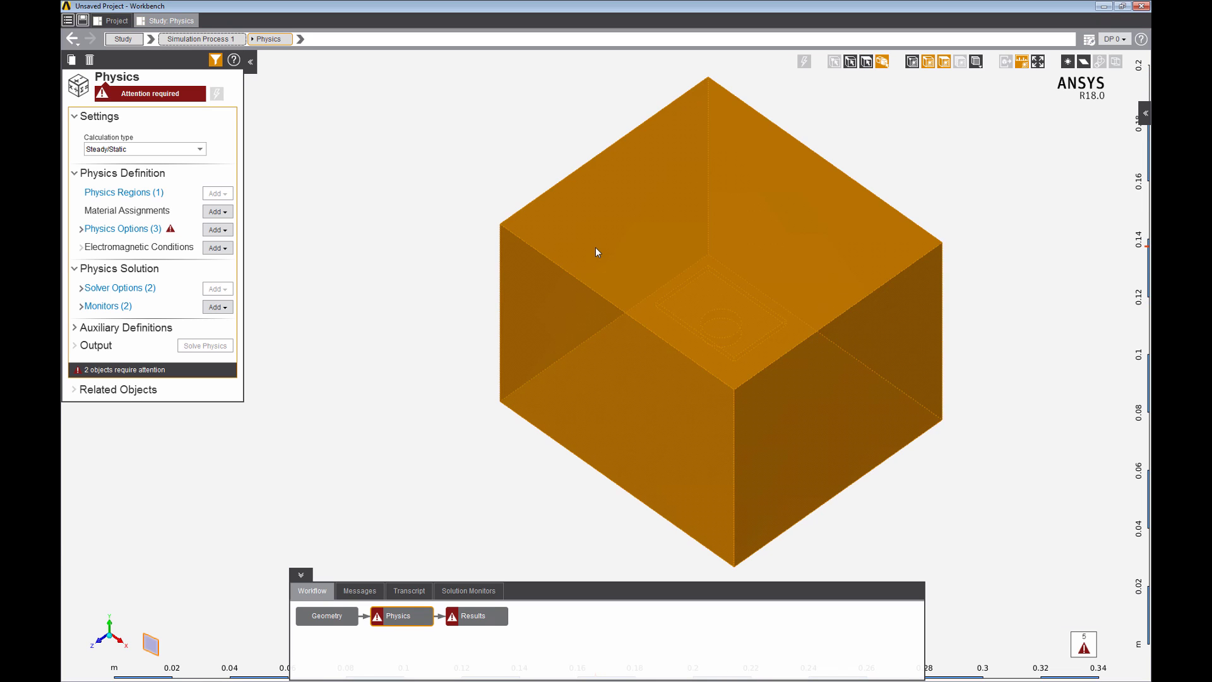
right_click(595, 247)
mouse_move(638, 257)
mouse_move(741, 260)
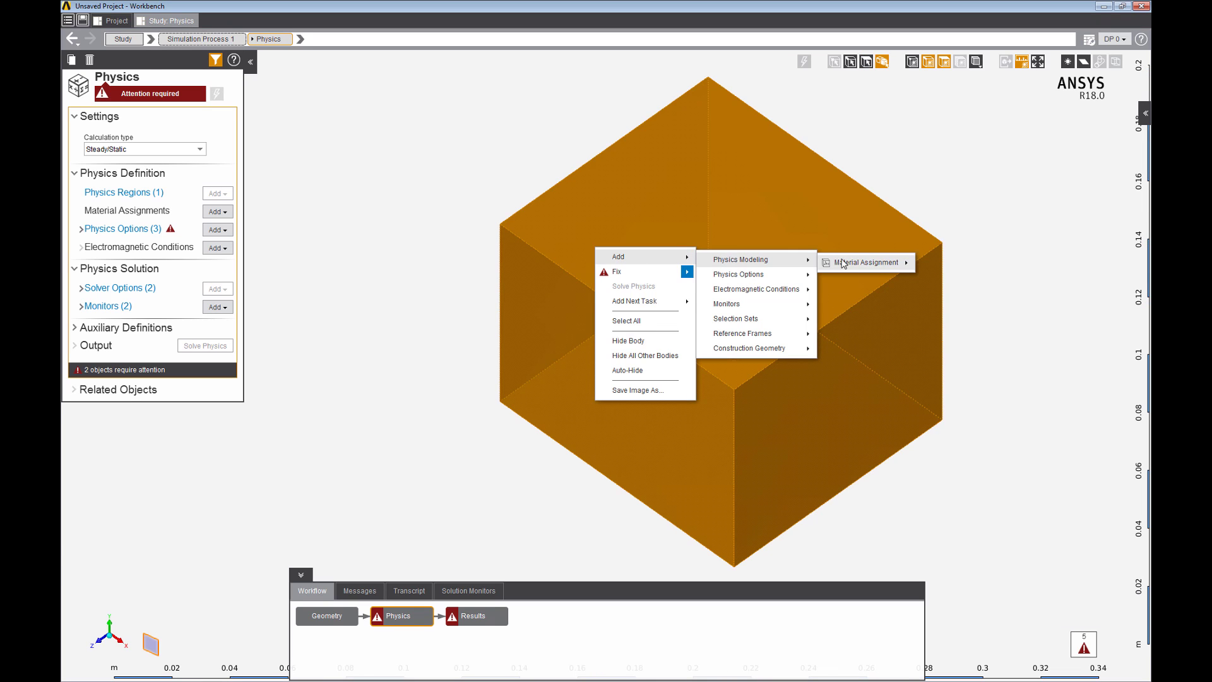
mouse_move(868, 263)
left_click(980, 266)
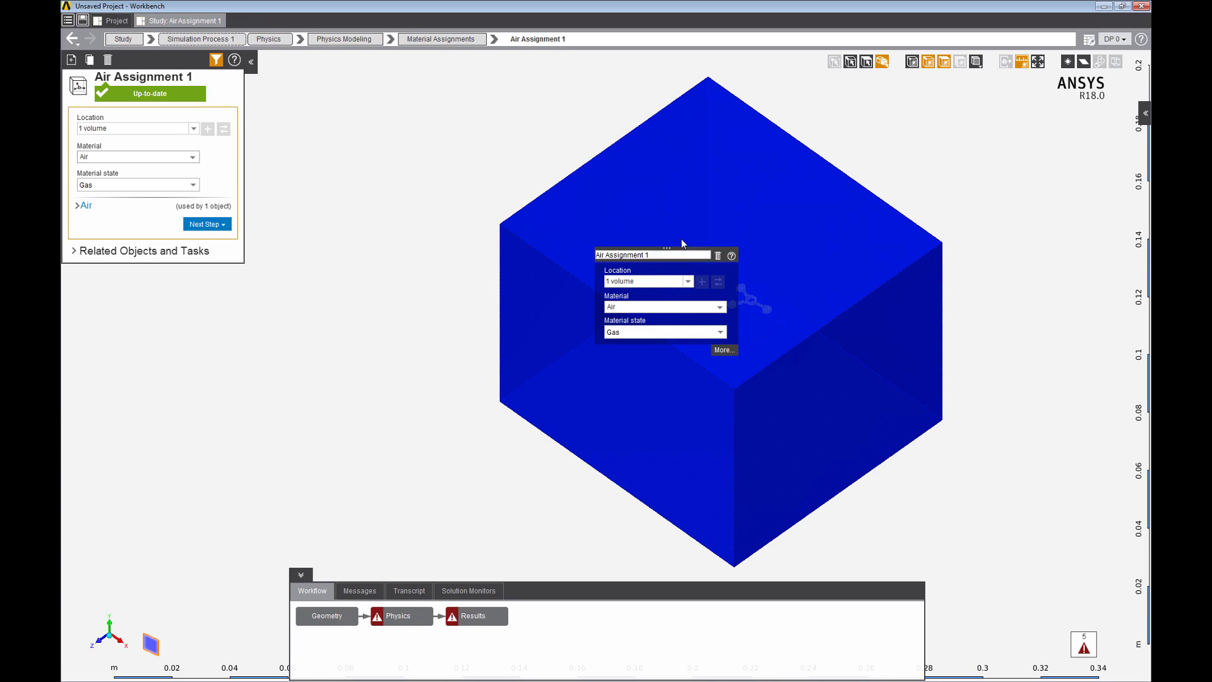
- Hide the enclosure box and assign Iron to the plate
left_click(678, 220)
right_click(677, 218)
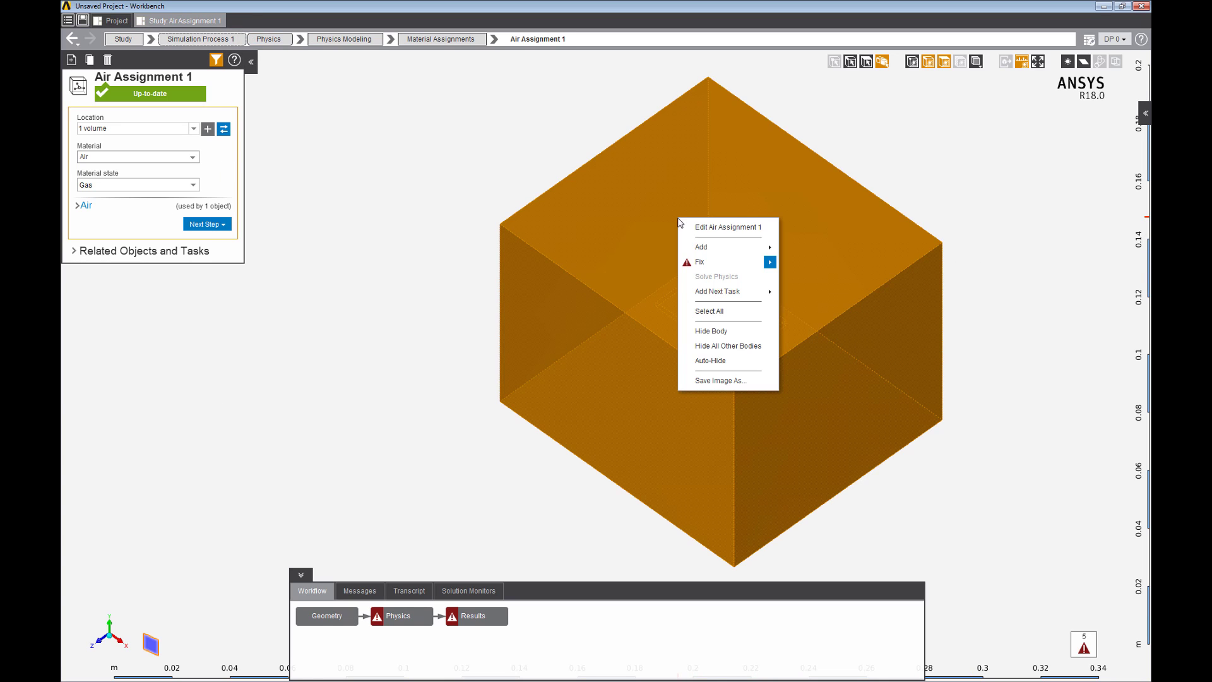
left_click(728, 334)
left_click(714, 301)
right_click(715, 300)
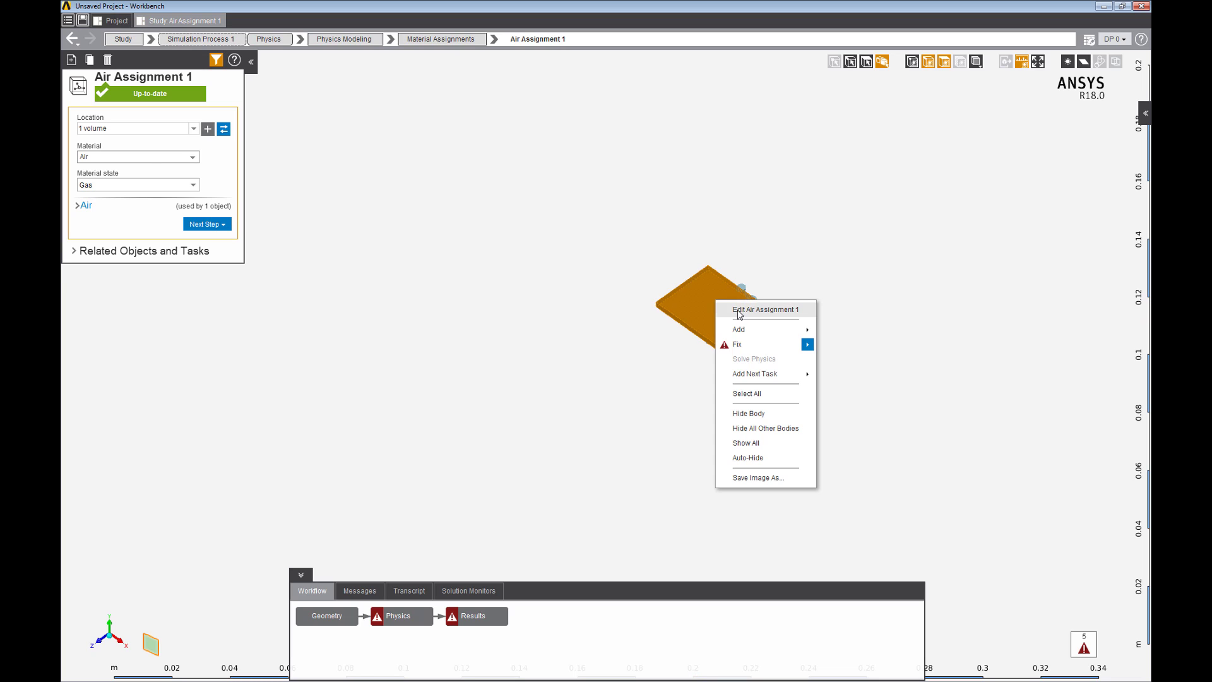
mouse_move(768, 331)
mouse_move(877, 334)
mouse_move(964, 338)
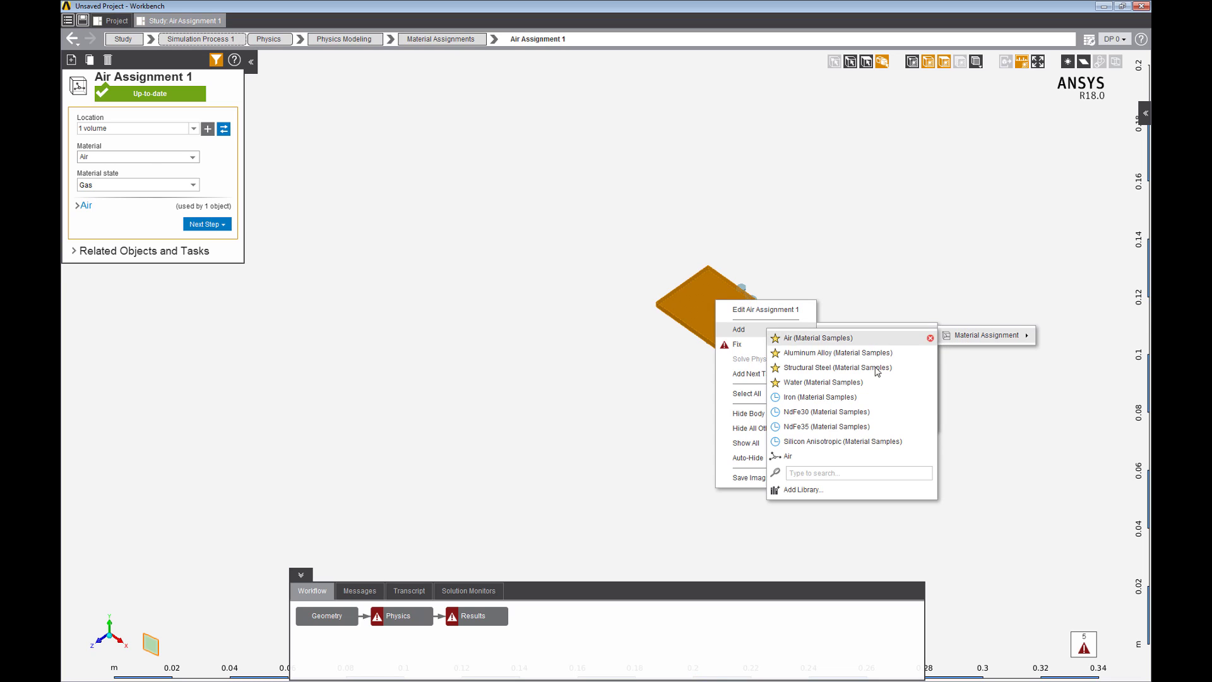
left_click(834, 397)
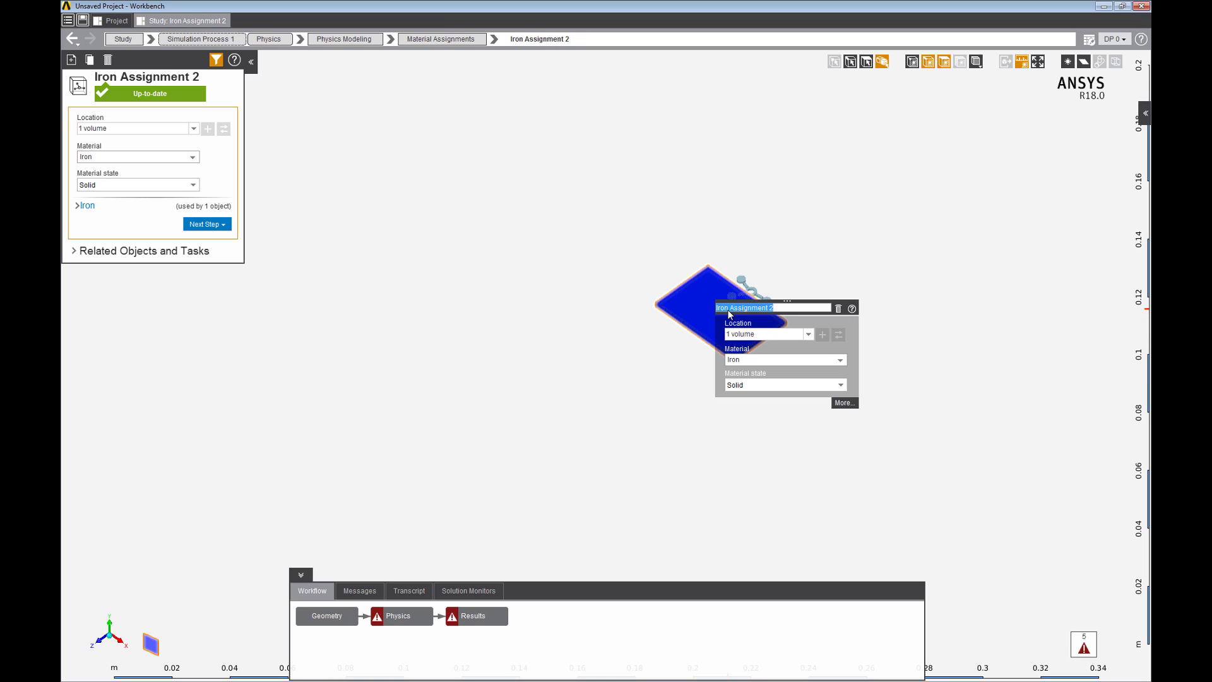
- Hide the plate and assign NdFe30, found by searching 'nd', to the cylinder
left_click(693, 308)
right_click(694, 308)
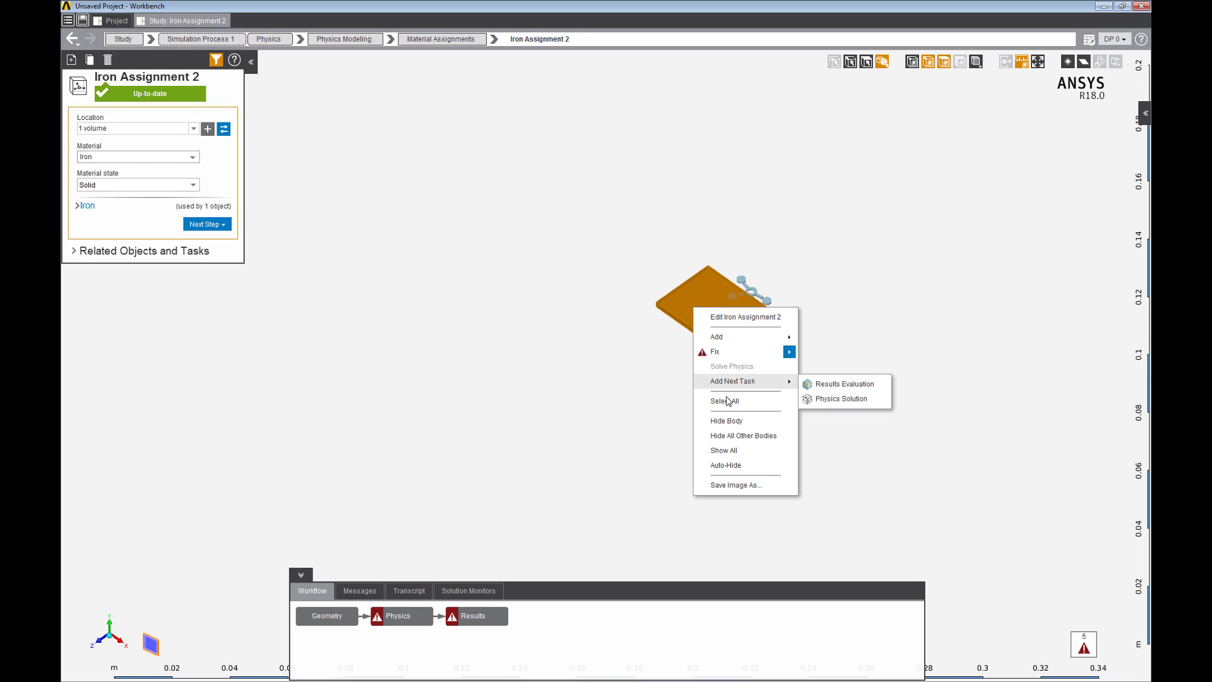
left_click(727, 421)
left_click(716, 332)
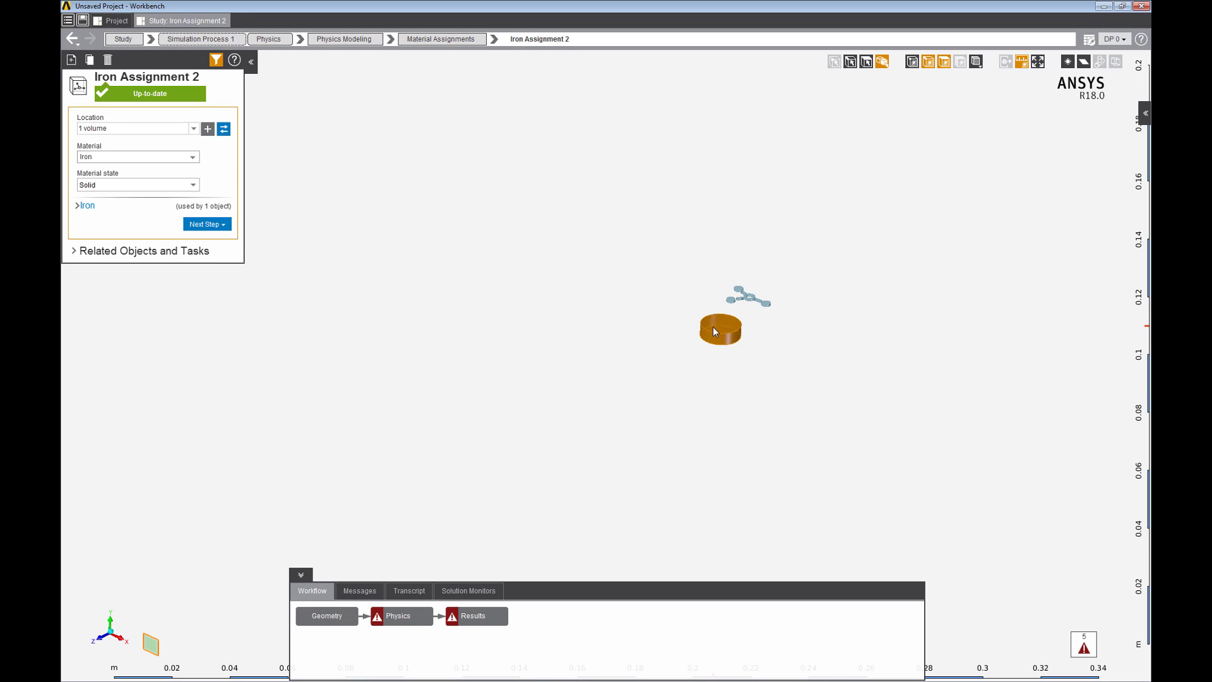
right_click(714, 328)
mouse_move(736, 356)
mouse_move(983, 363)
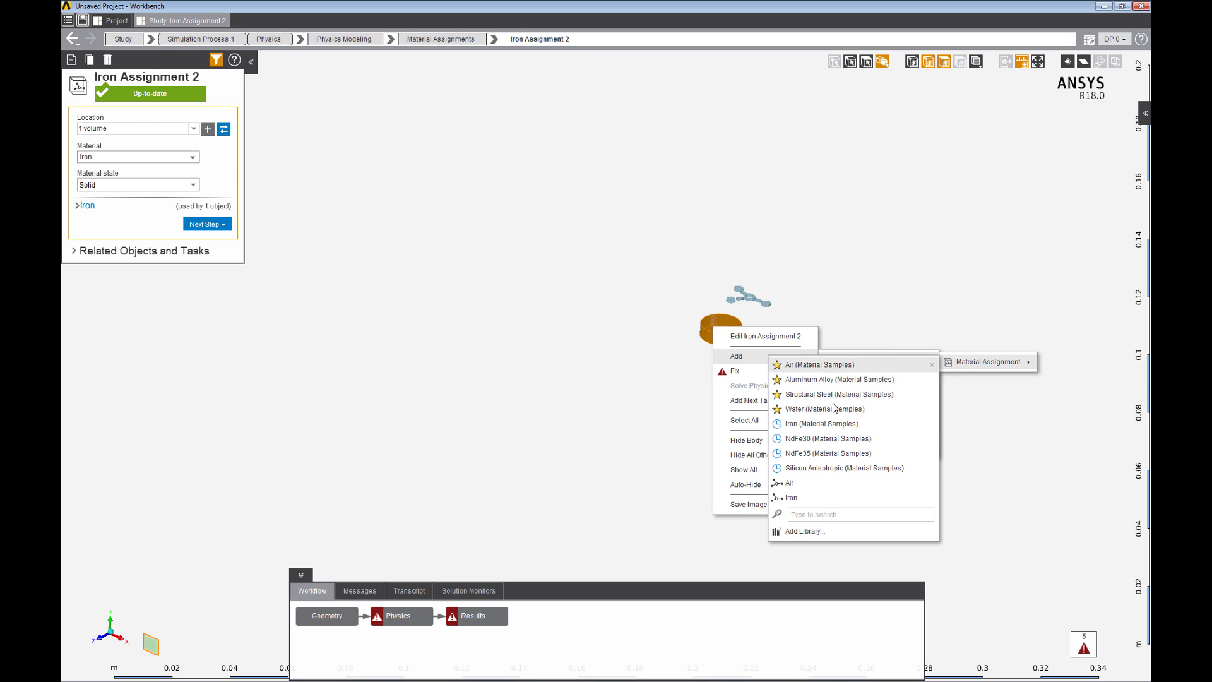
left_click(817, 515)
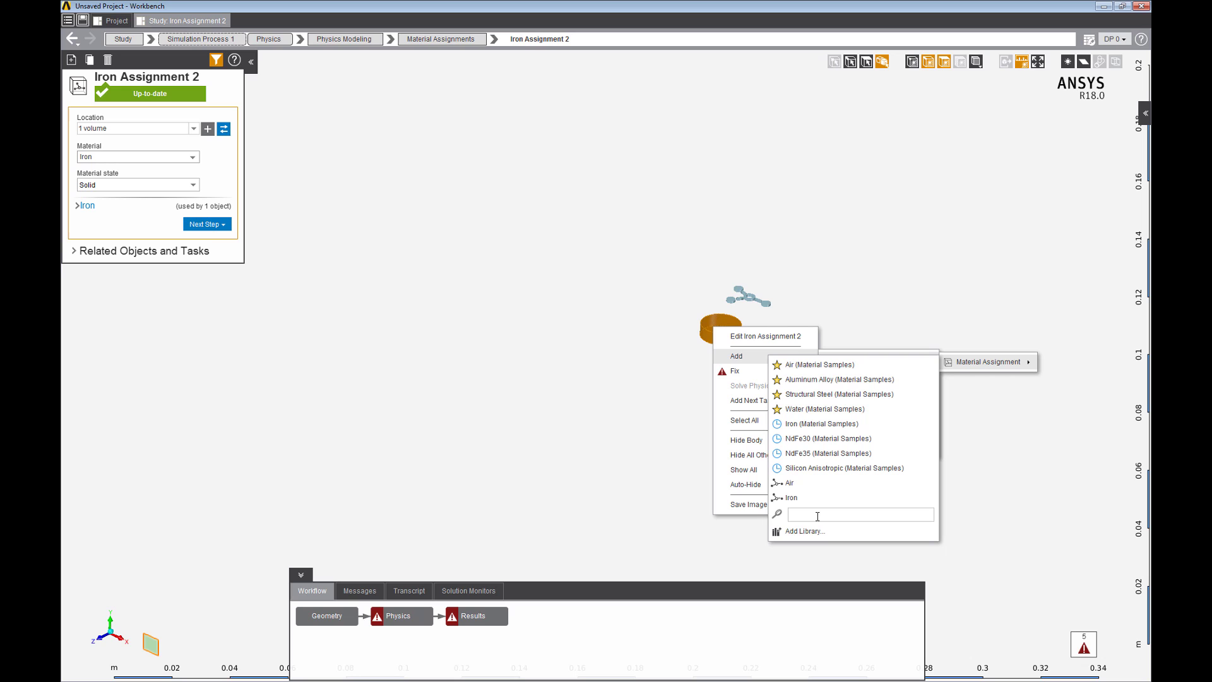
type("nd")
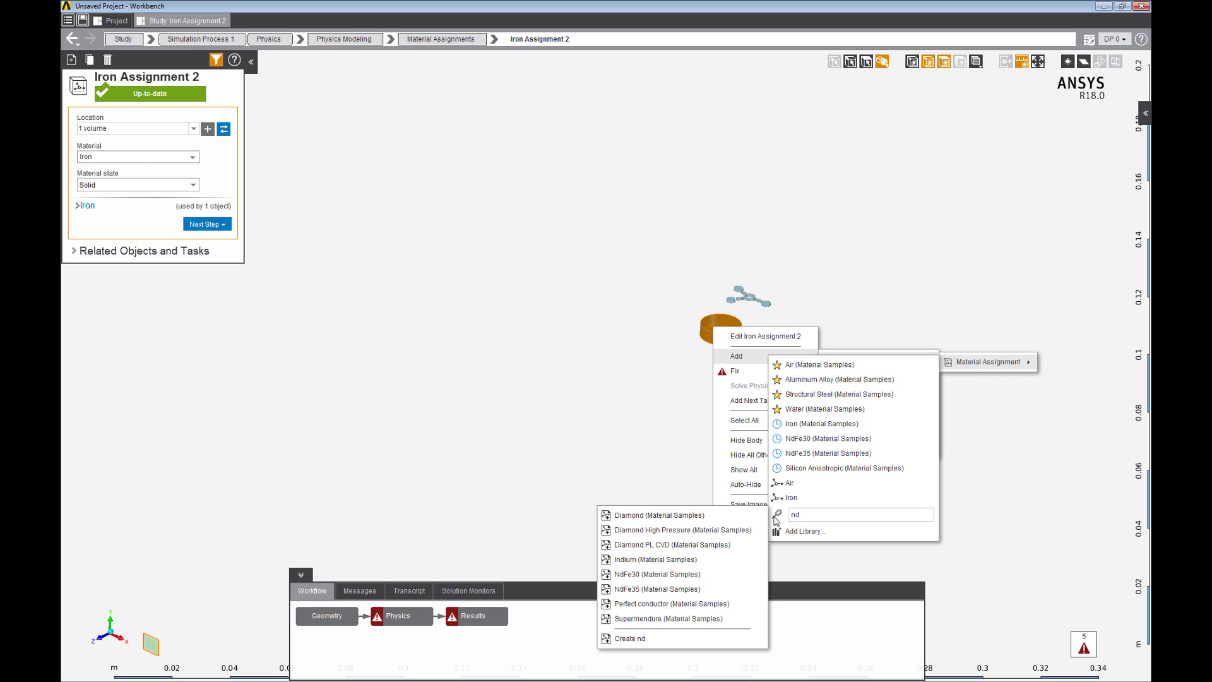
left_click(657, 574)
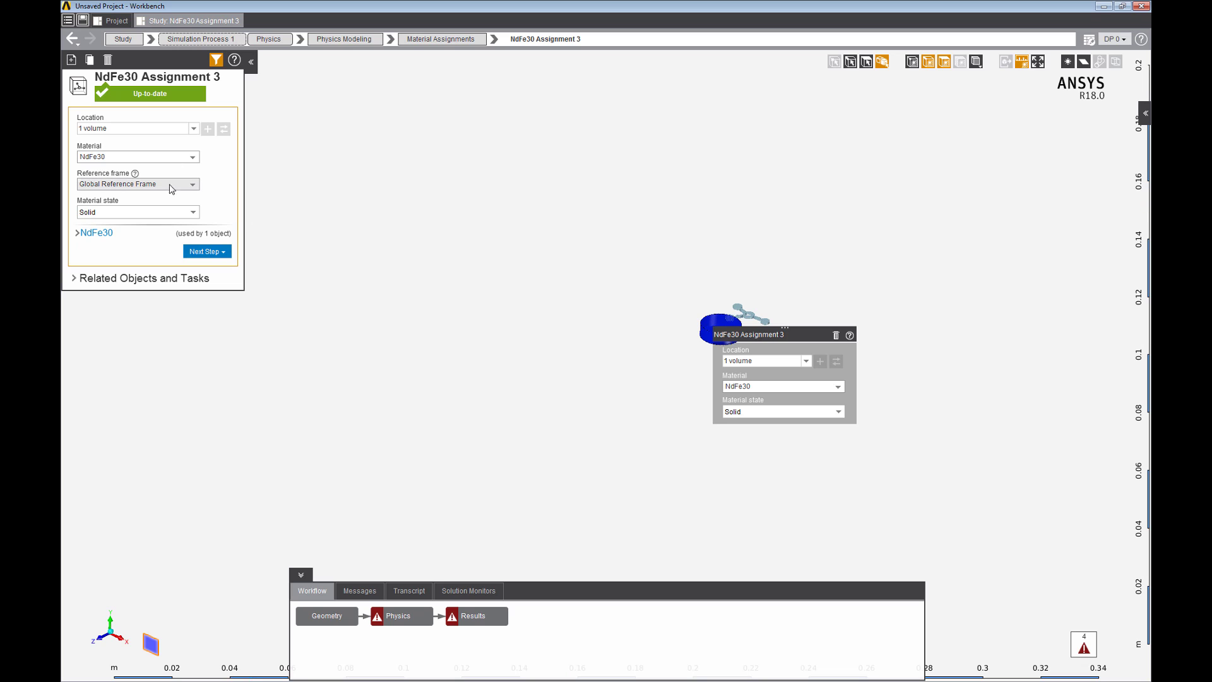
left_click(193, 185)
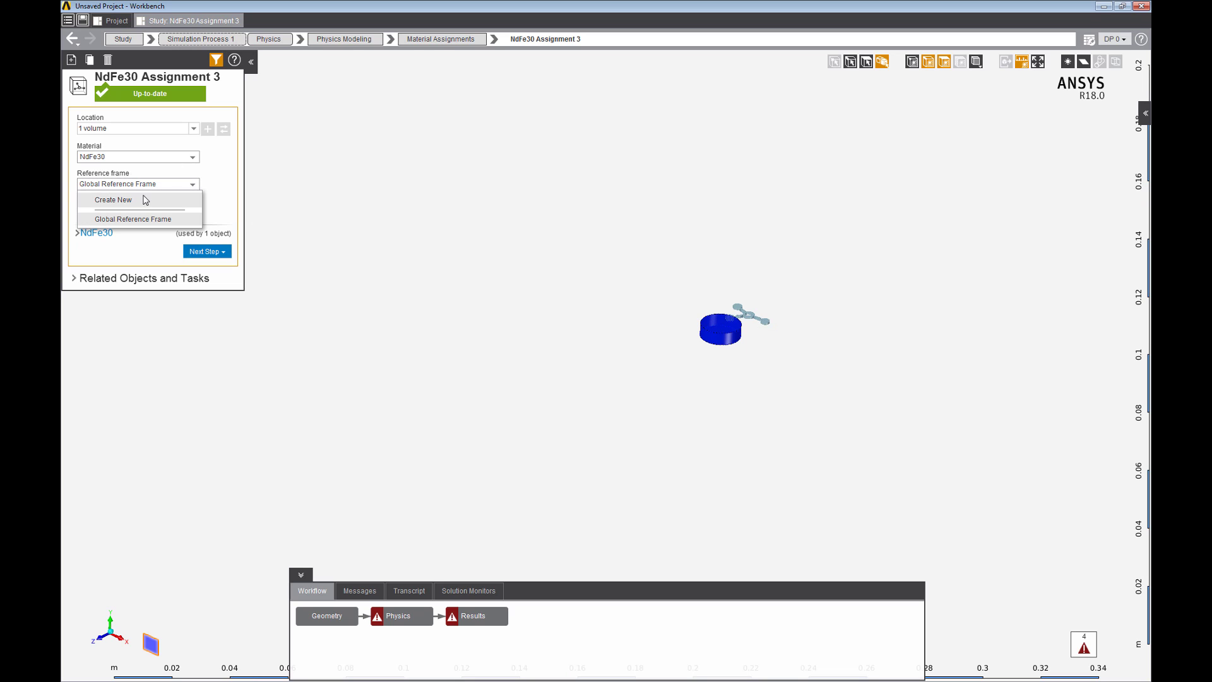
- Create Reference Frame 1 for the magnet with Axis 1 direction X=0, Y=1
left_click(114, 200)
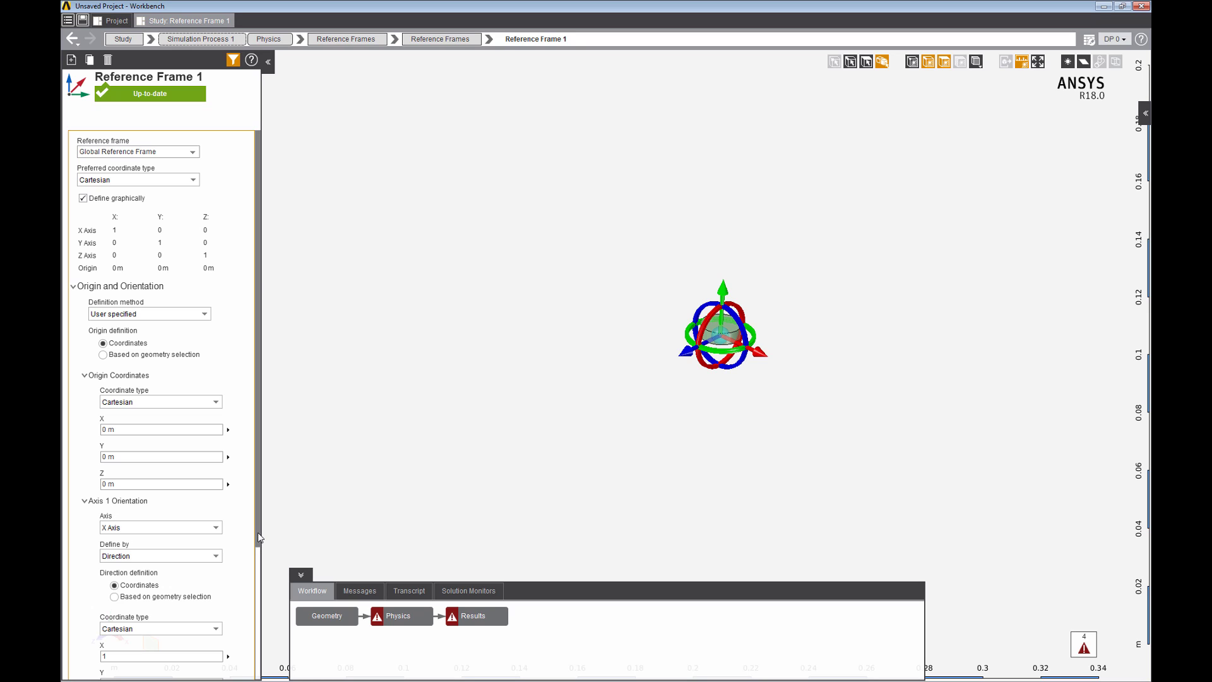
scroll(257, 533, "down", 3)
left_click(170, 590)
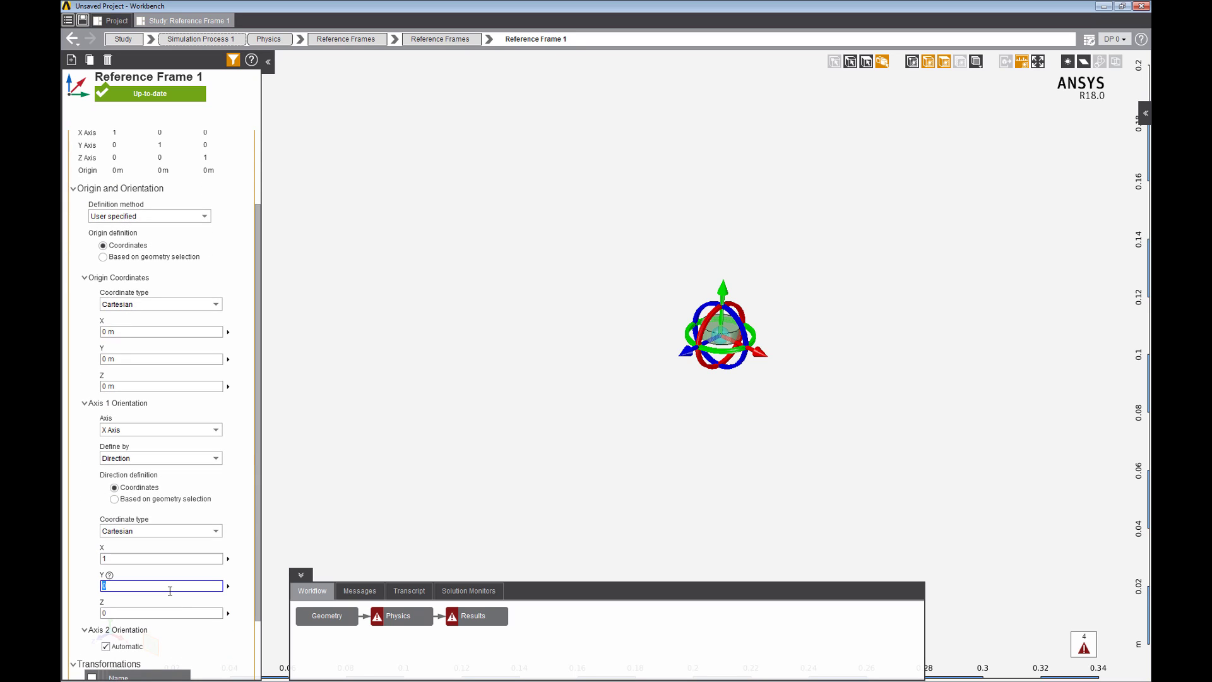
type("1")
left_click(162, 558)
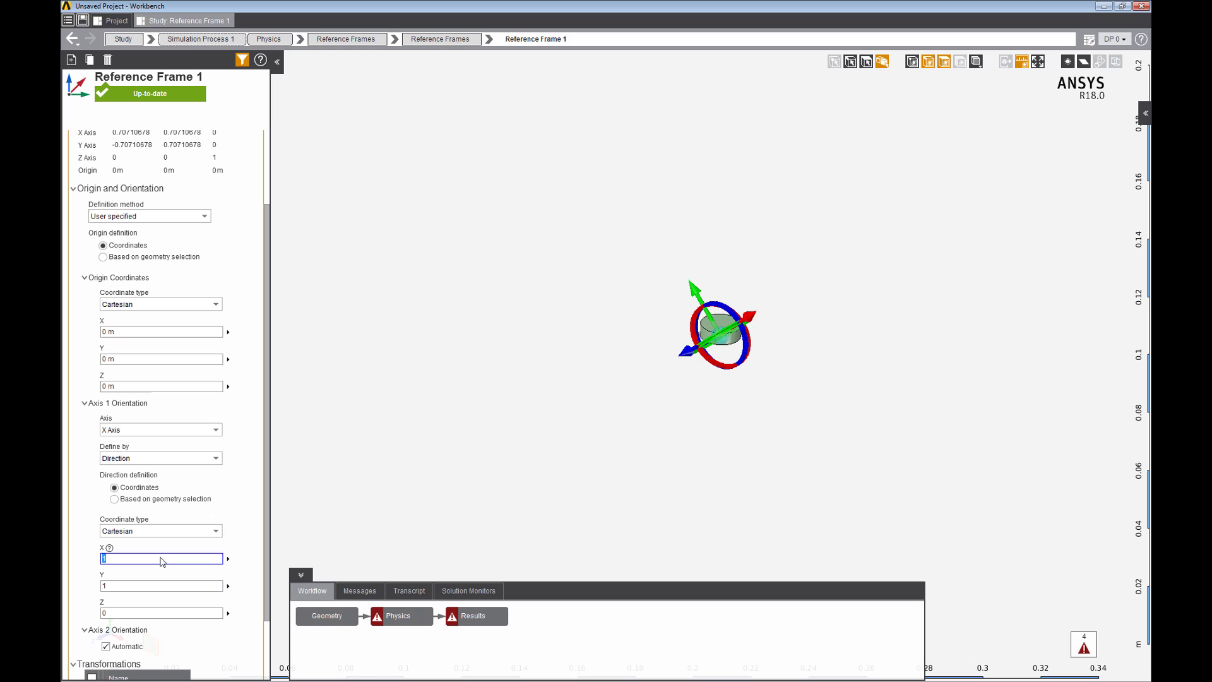
type("0")
key("Return")
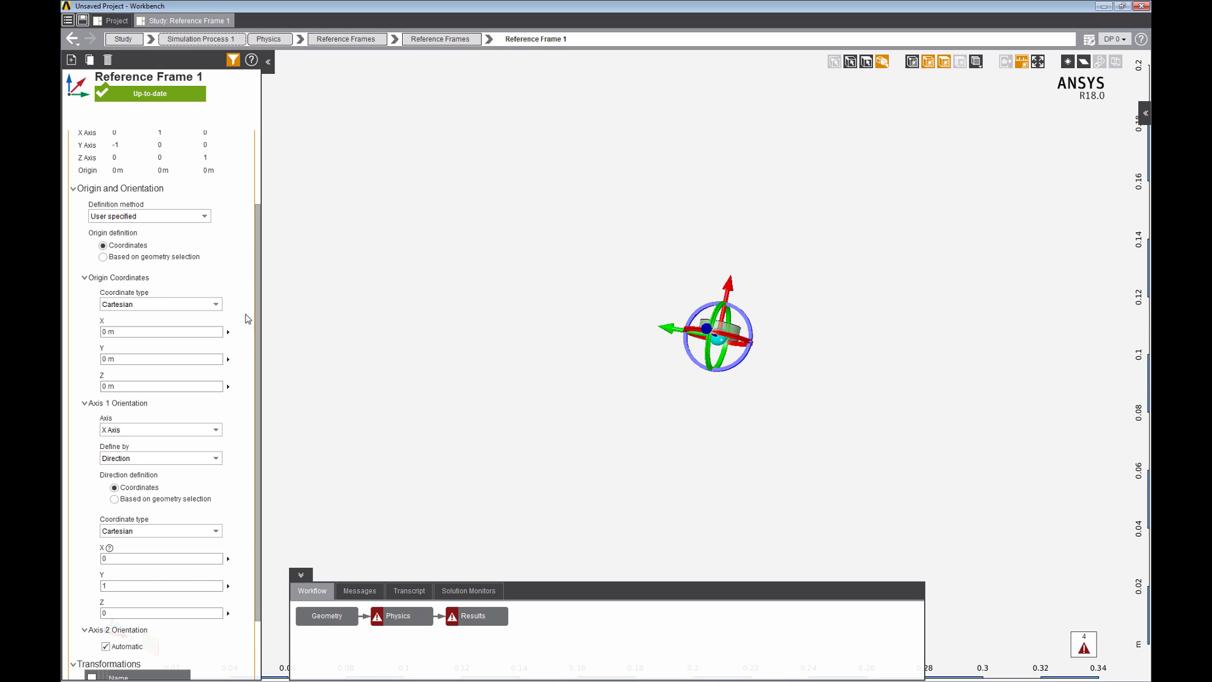
- Return to the NdFe30 assignment and show all hidden bodies again
left_click(72, 40)
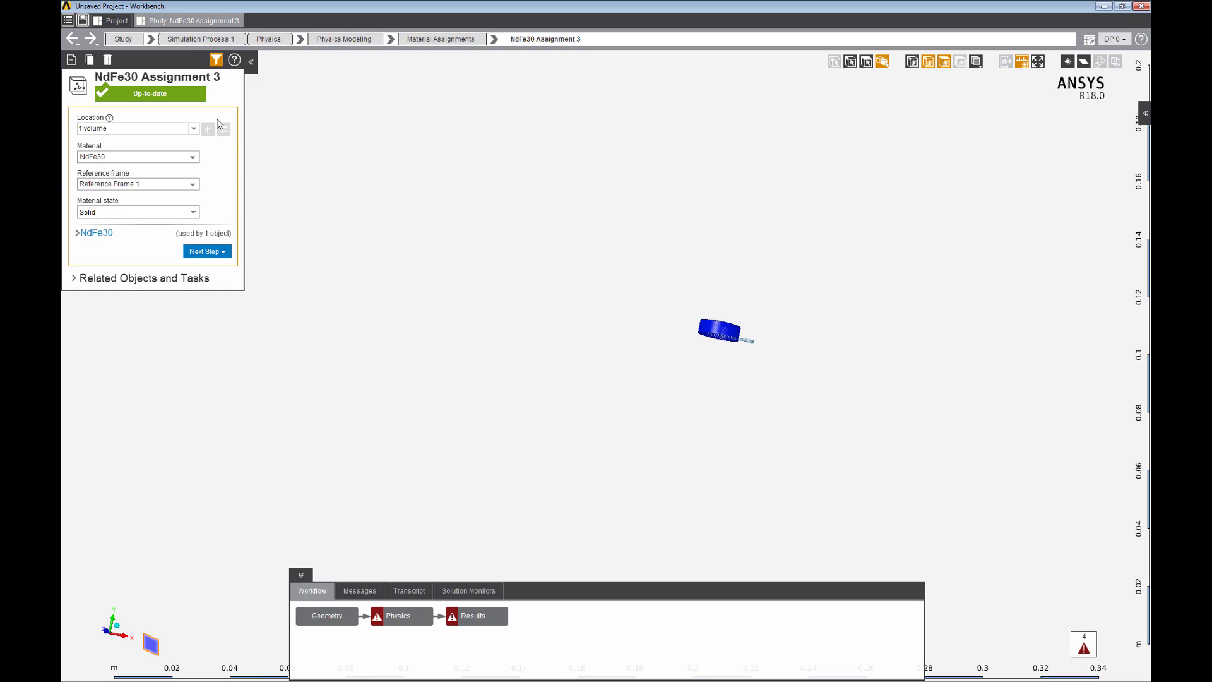
right_click(549, 294)
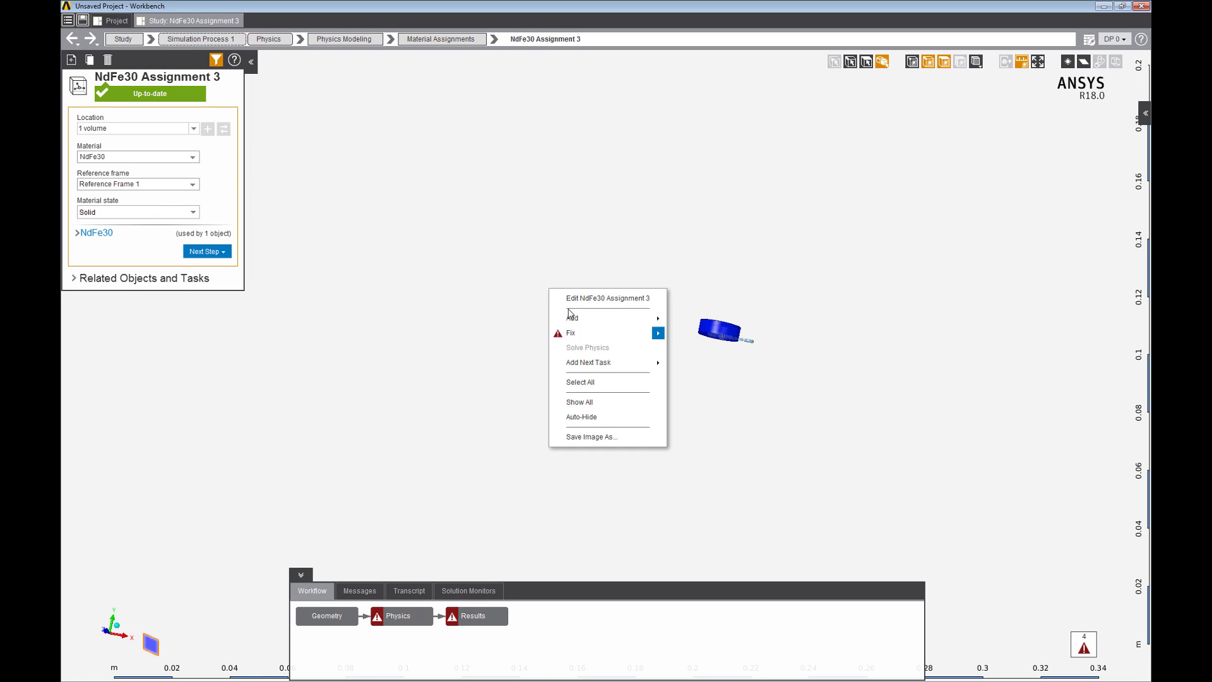
left_click(595, 402)
right_click(402, 278)
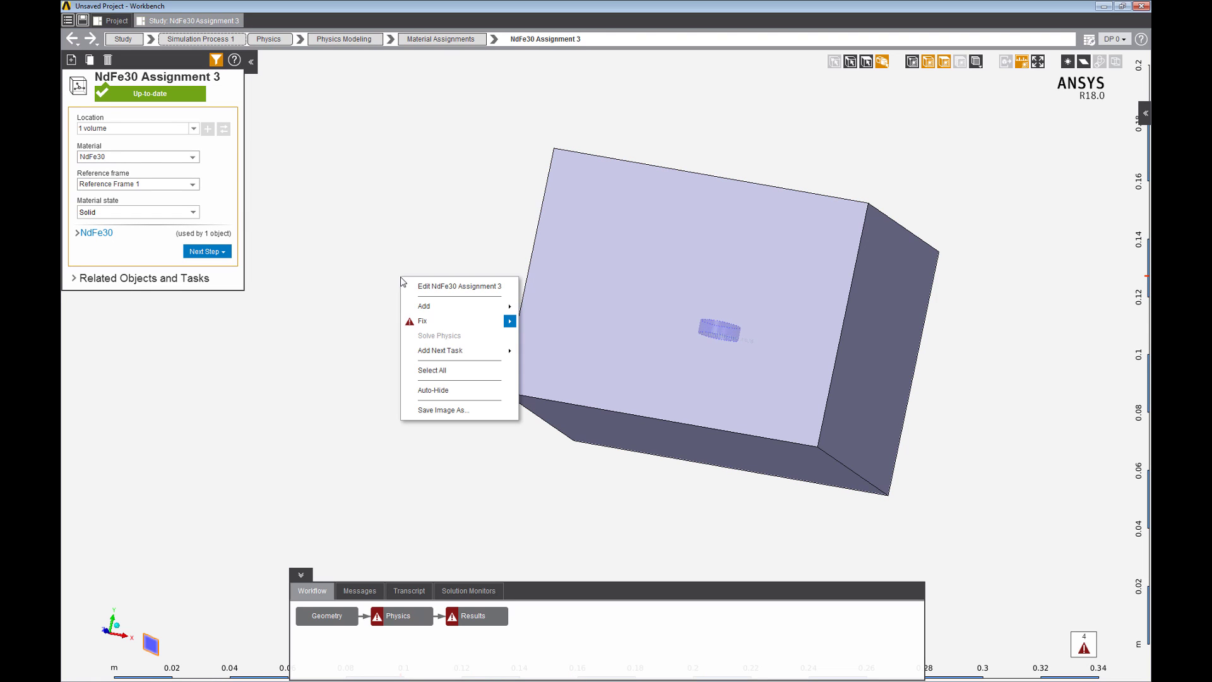
- Hide the enclosure box and set Force Computation 1's location to the magnet cylinder
mouse_move(441, 310)
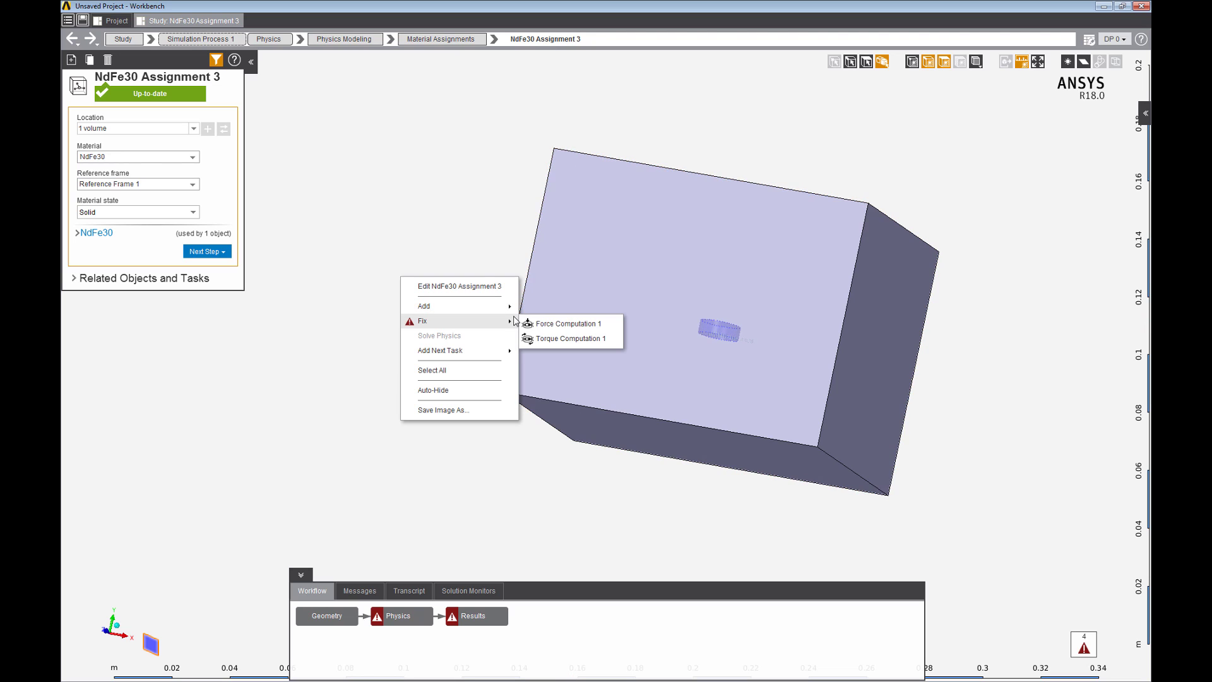
left_click(712, 259)
right_click(712, 259)
left_click(745, 369)
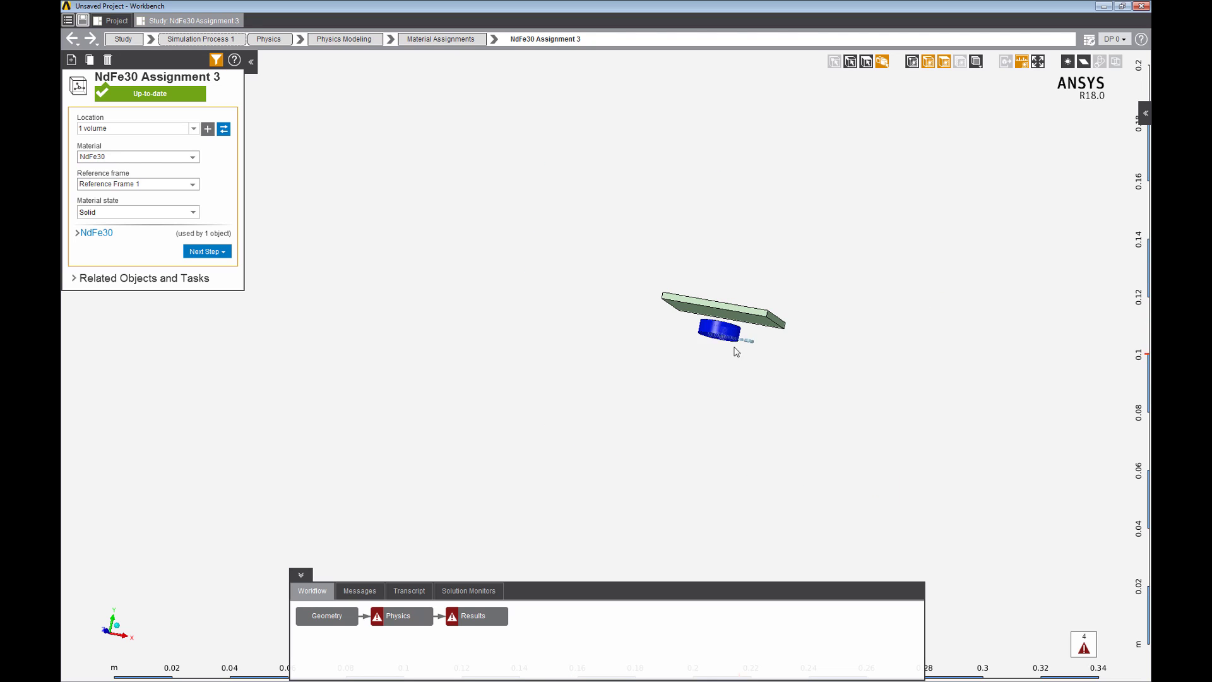
right_click(563, 287)
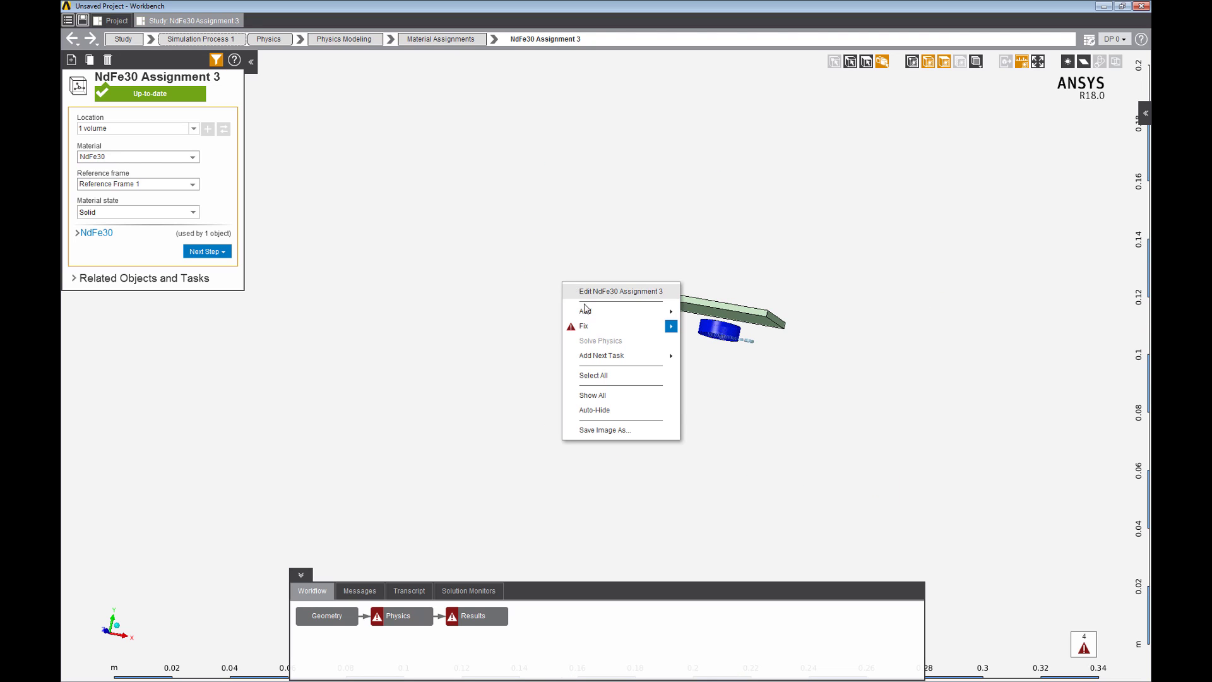
mouse_move(659, 330)
left_click(708, 329)
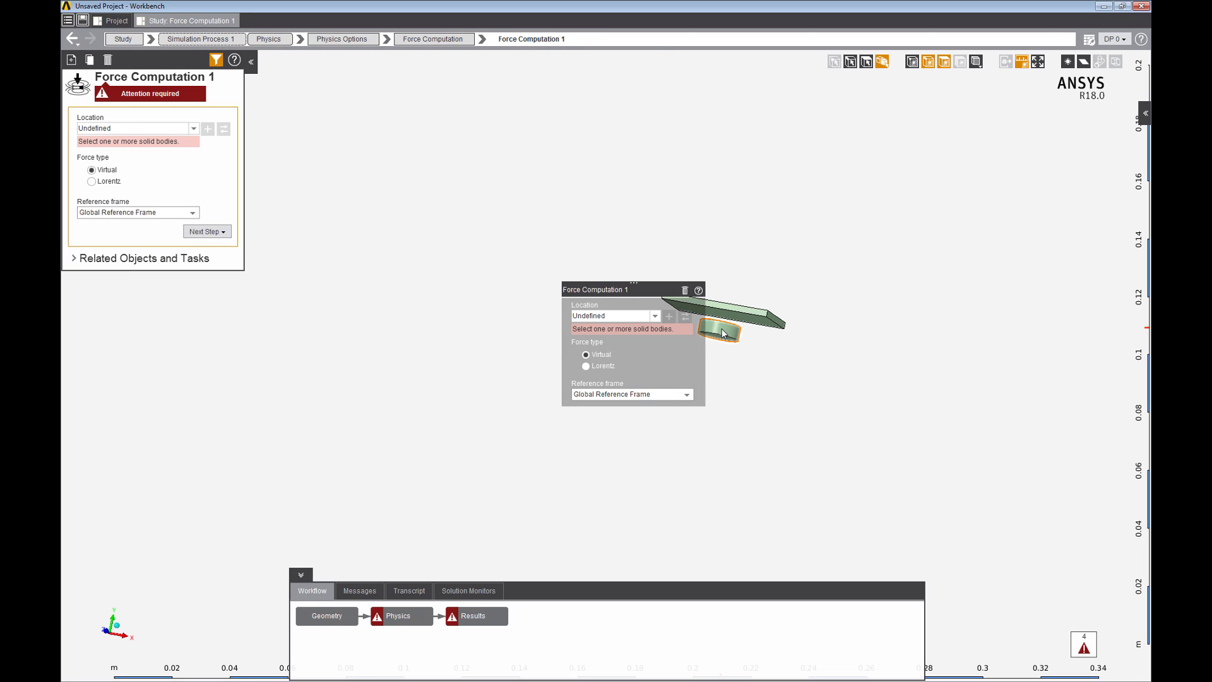
left_click(208, 129)
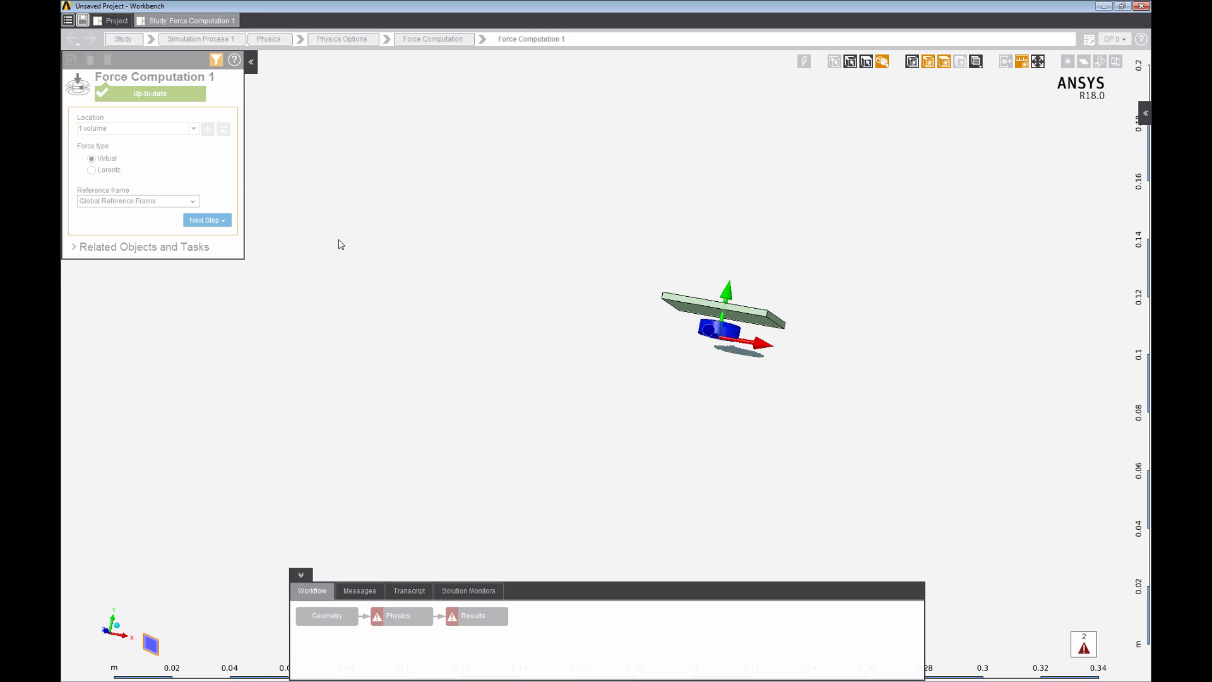
- Set Torque Computation 1's location to the magnet cylinder
right_click(487, 302)
mouse_move(534, 348)
left_click(616, 348)
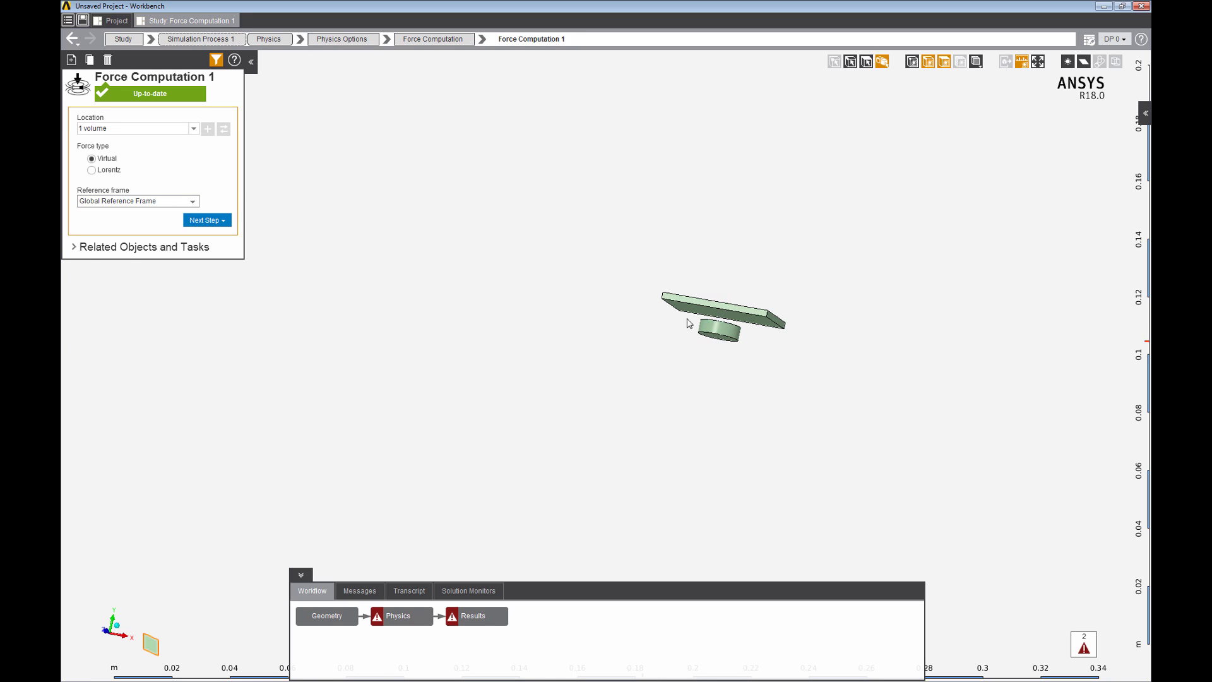
left_click(720, 329)
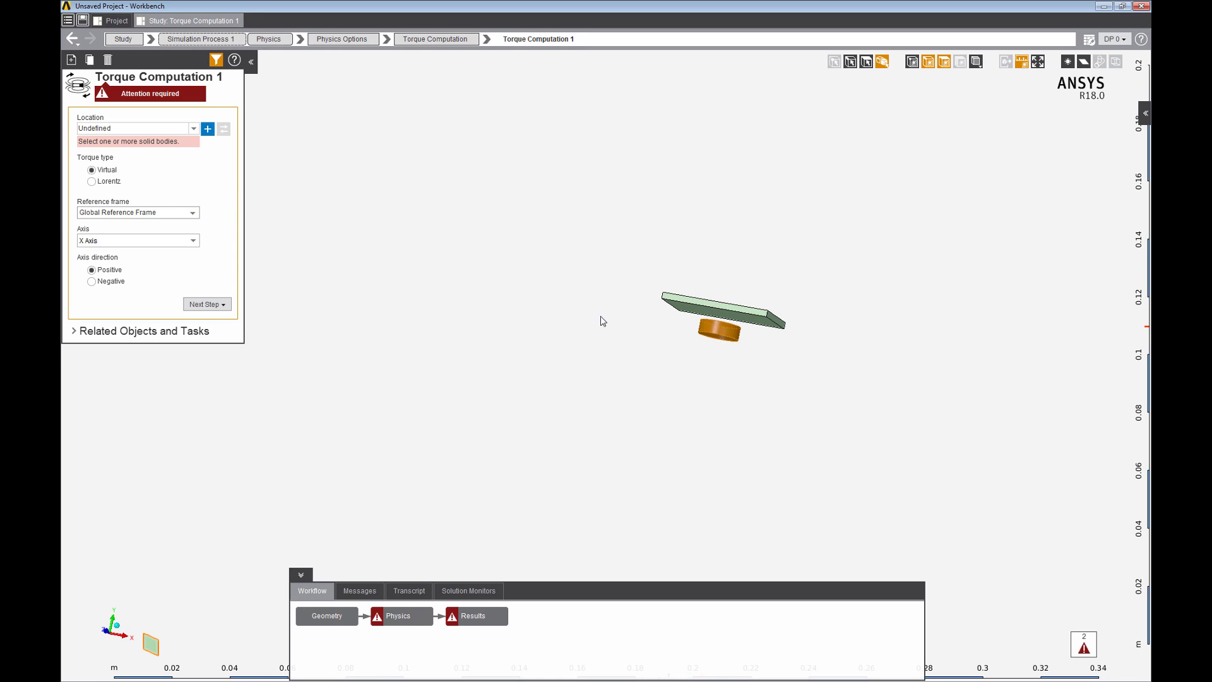
left_click(208, 129)
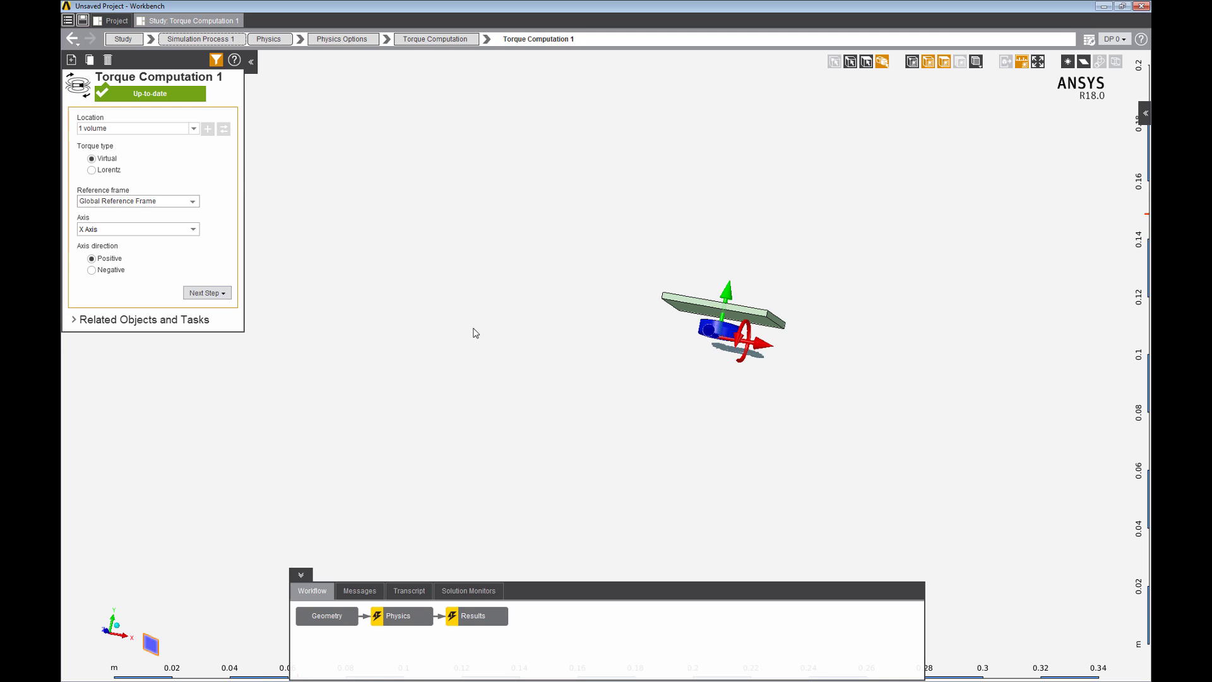
left_click(390, 617)
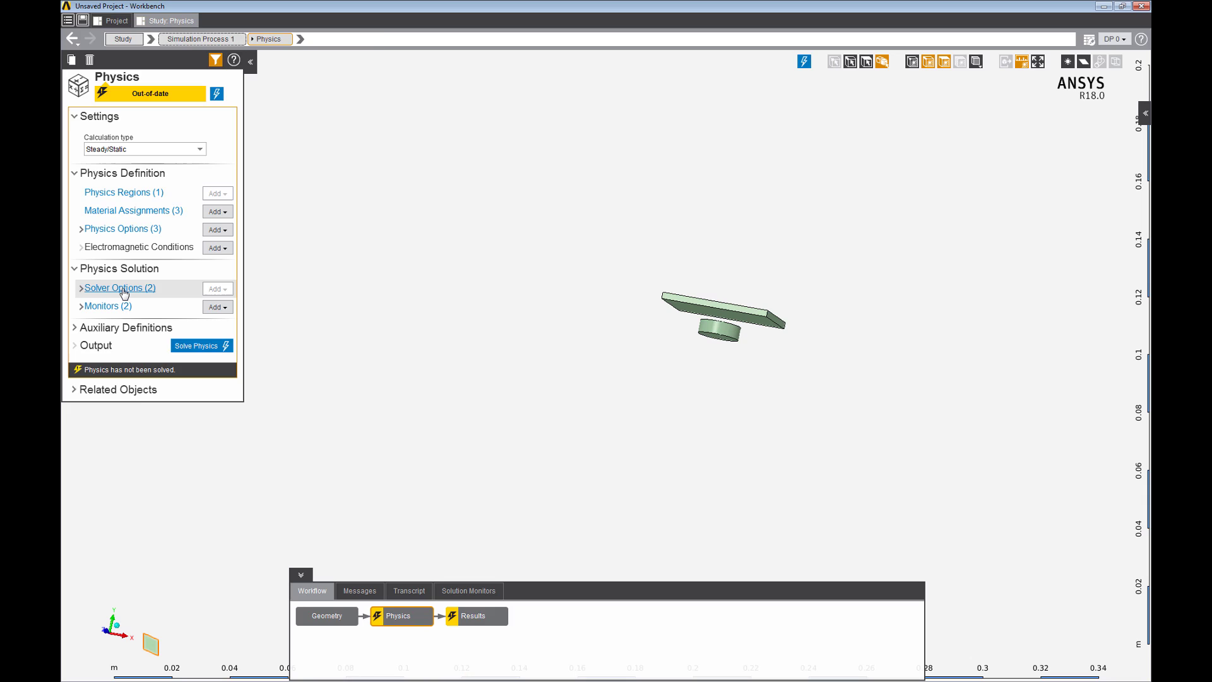
- Set Solver Settings 1 performance tuning fully to Accuracy
left_click(123, 289)
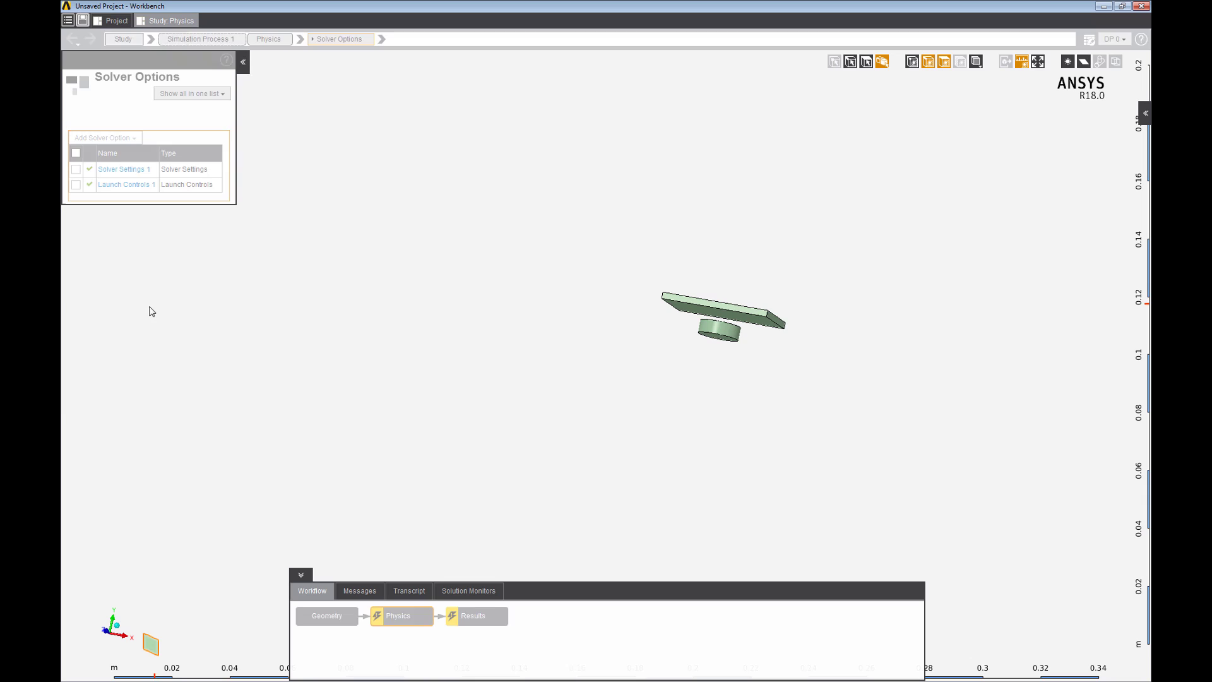
left_click(140, 171)
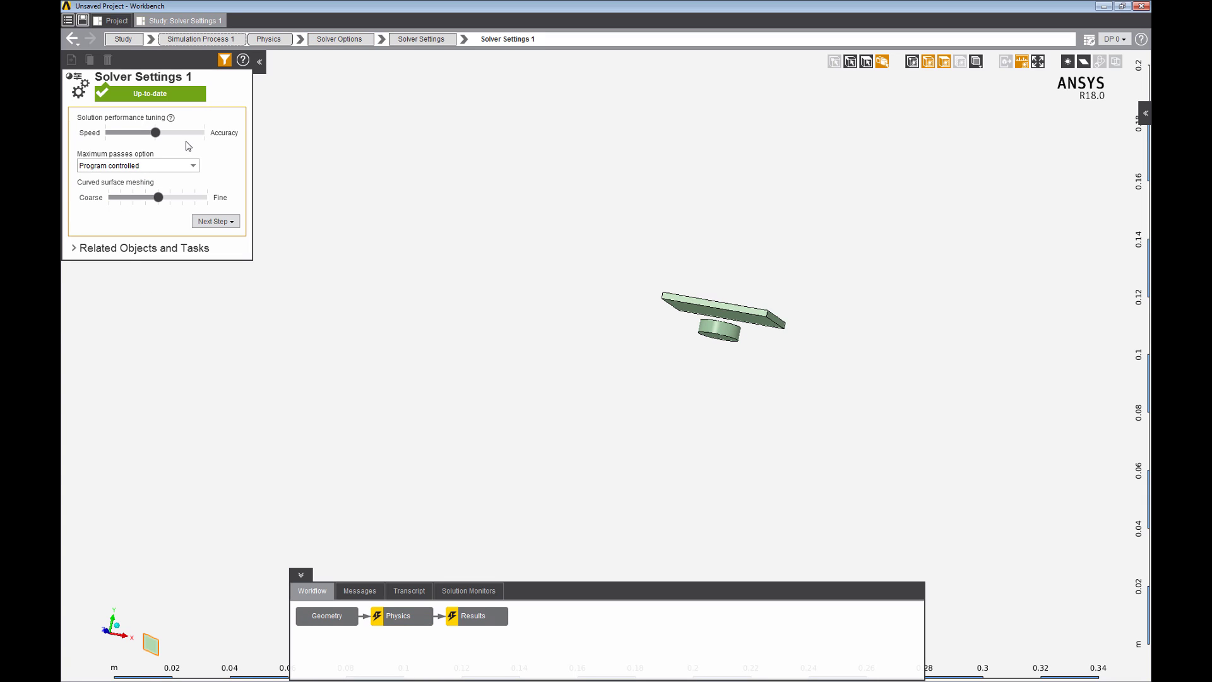
left_click(204, 133)
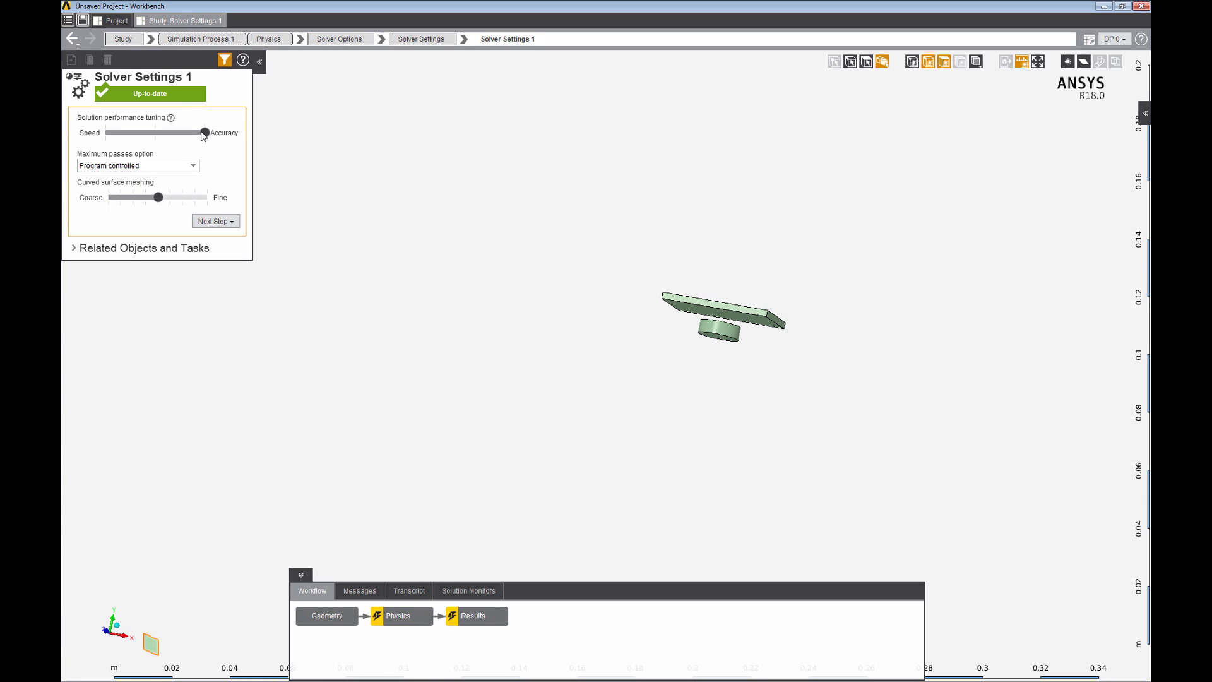
- Solve the physics and dismiss the convergence warning after 20 adaptive passes
right_click(373, 278)
left_click(416, 346)
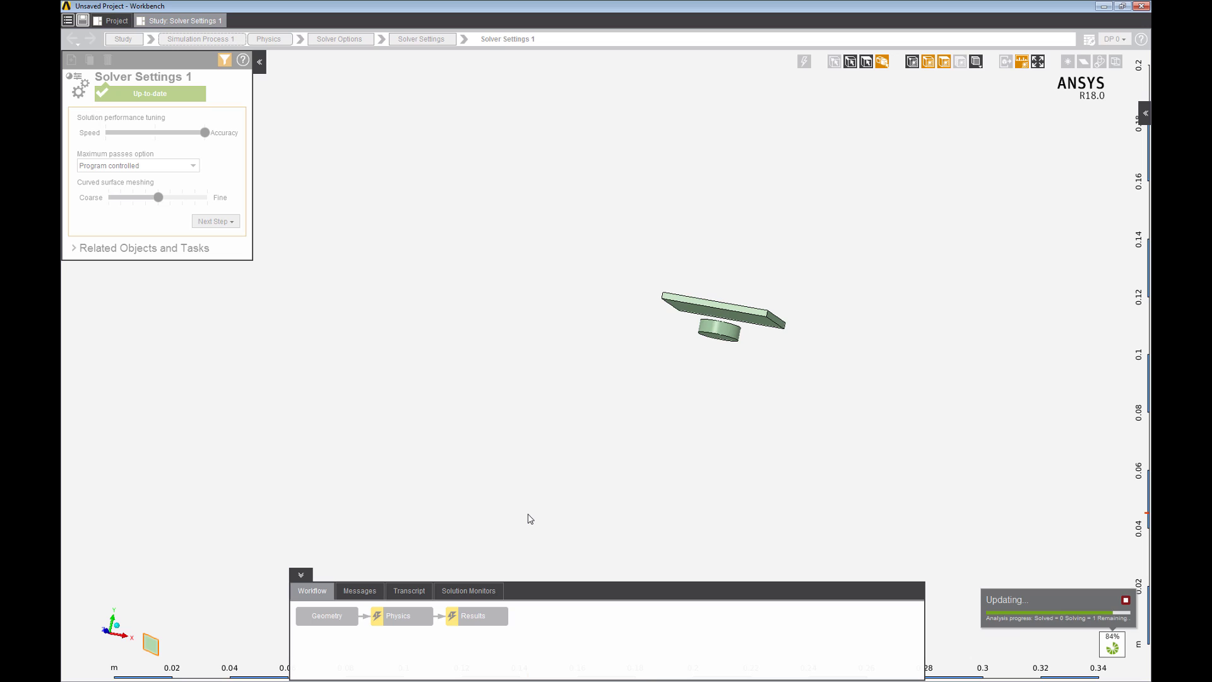
left_click_drag(562, 581, 551, 413)
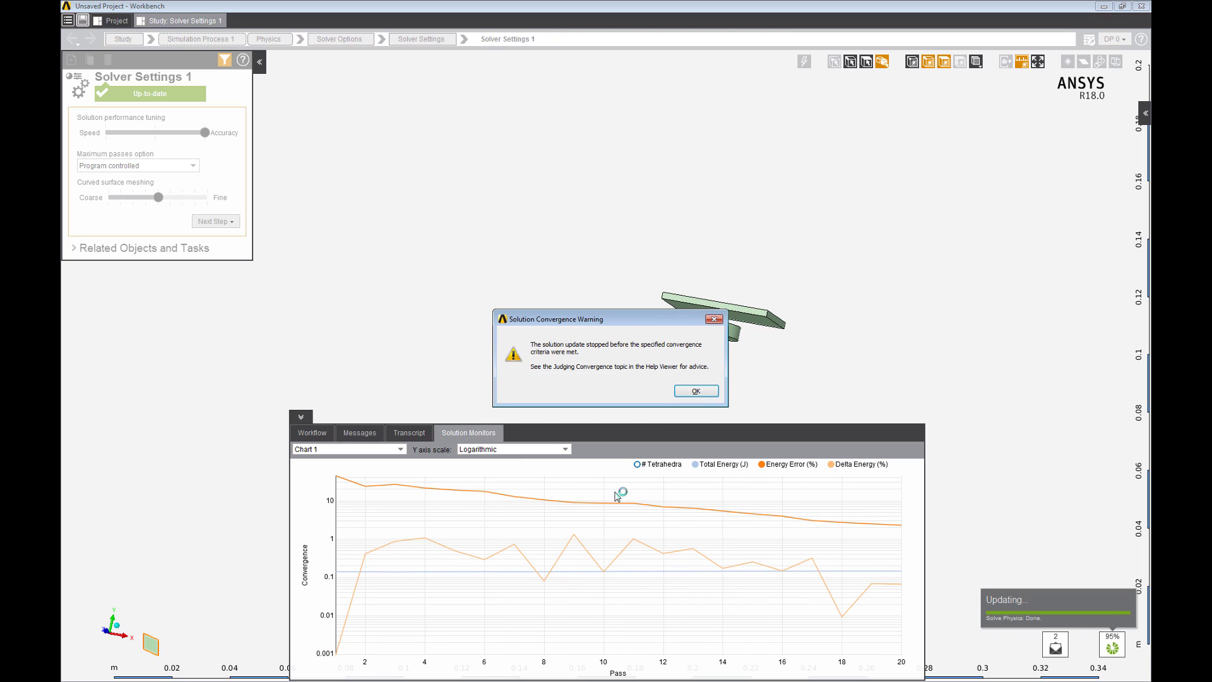
left_click(696, 392)
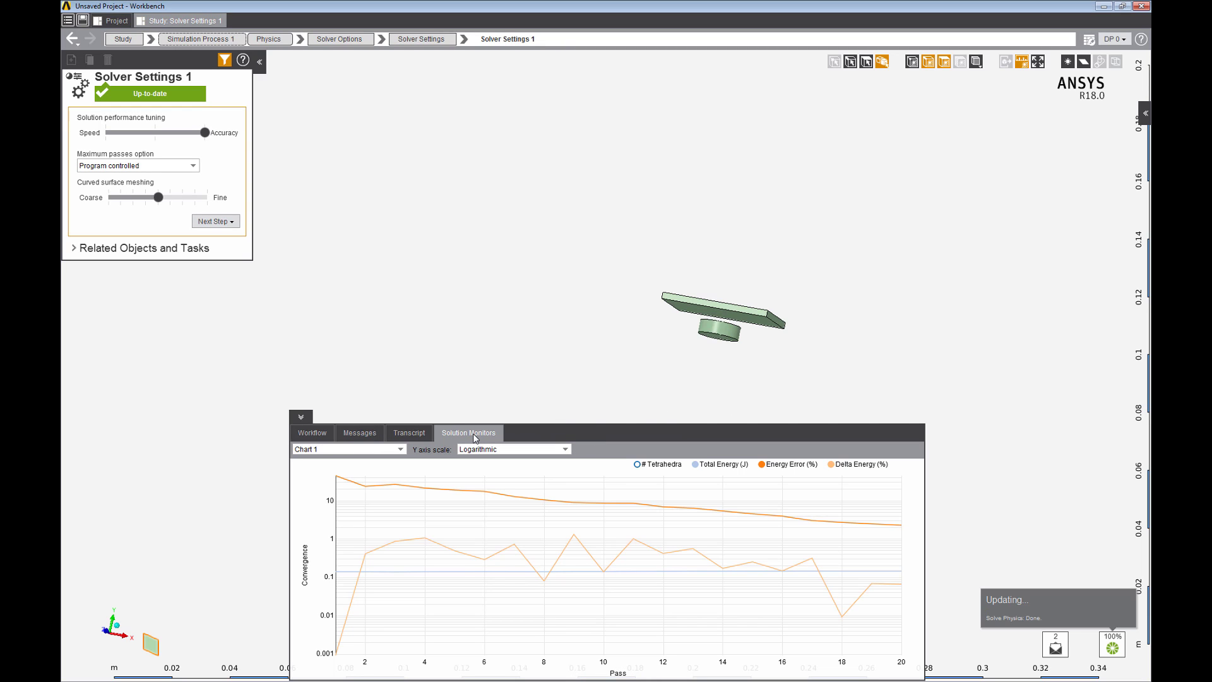
left_click(316, 436)
- Evaluate the results (force 3.7765695 N, torque 0.00030829803 N·m) and view the plate edge-on
left_click(491, 459)
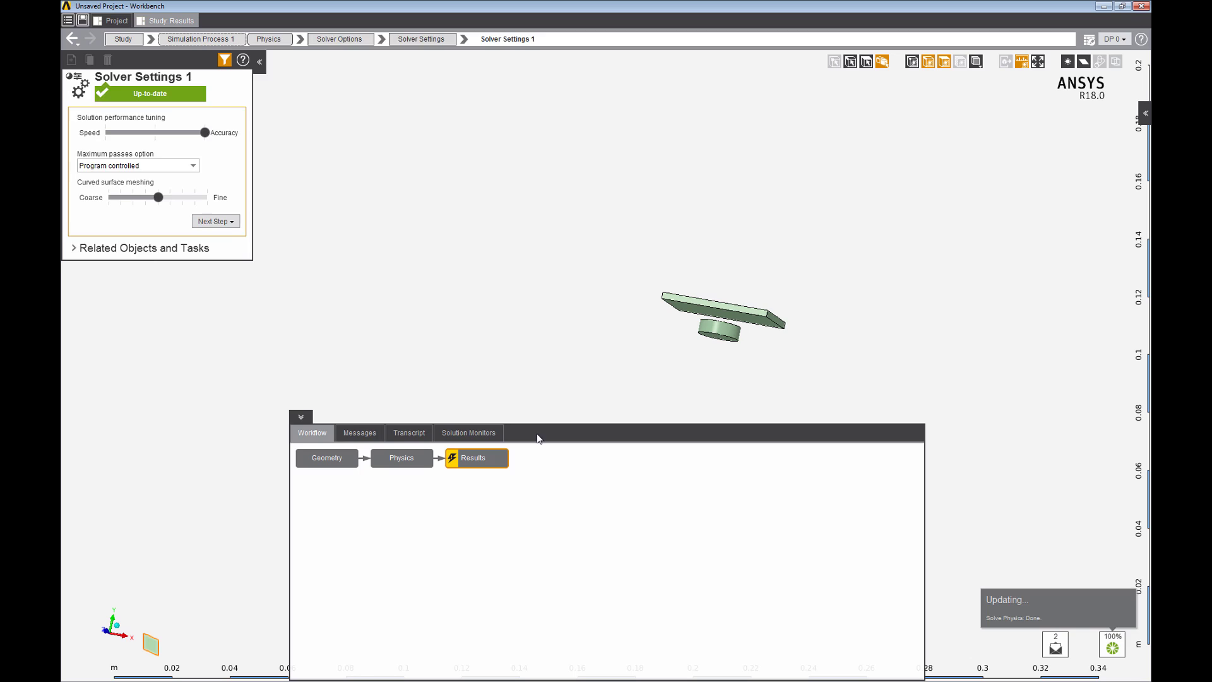
left_click_drag(537, 435, 537, 535)
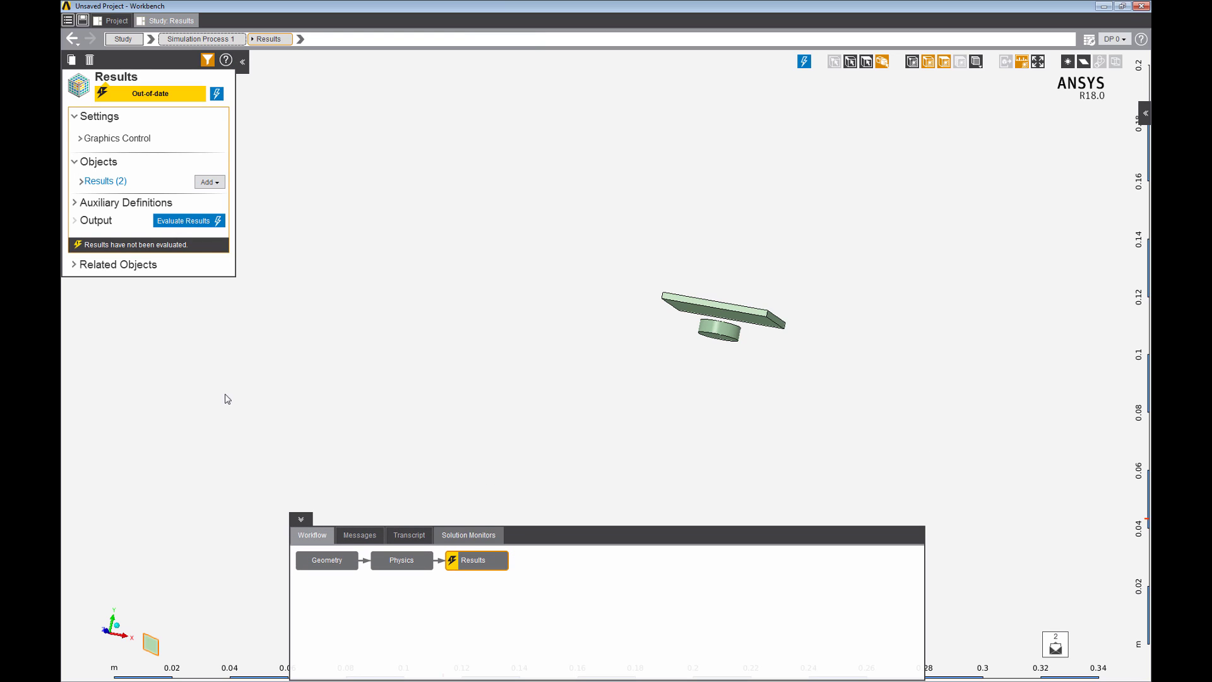
left_click(121, 182)
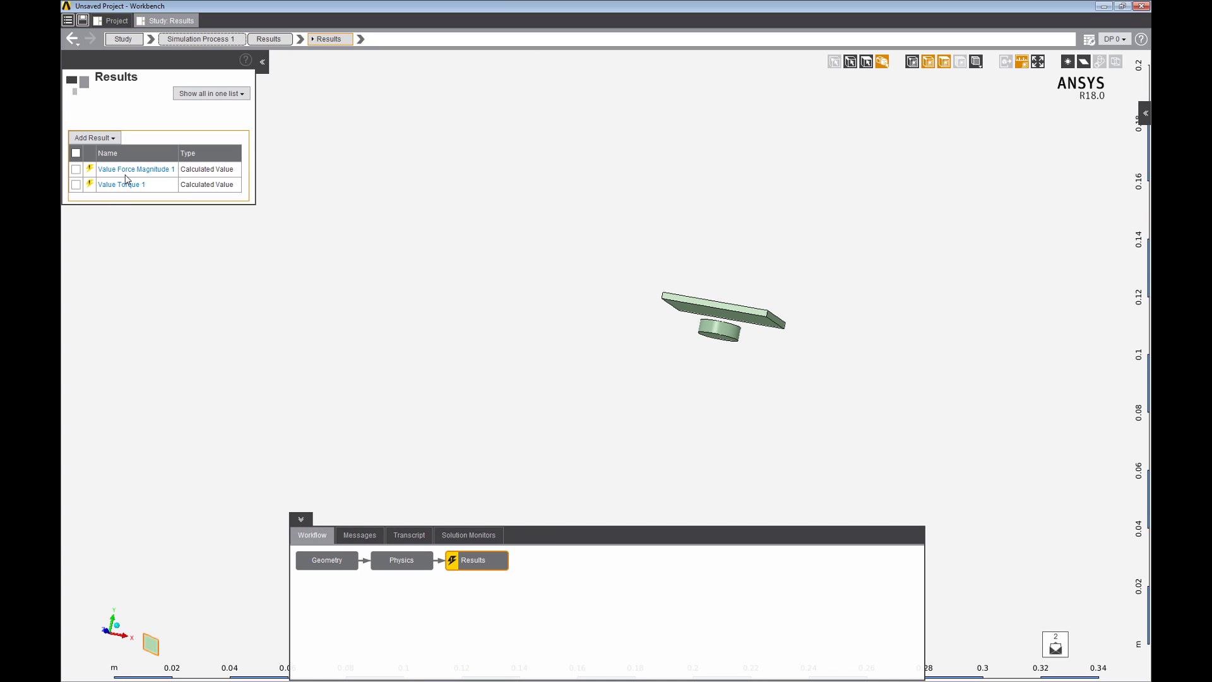
right_click(227, 262)
left_click(251, 297)
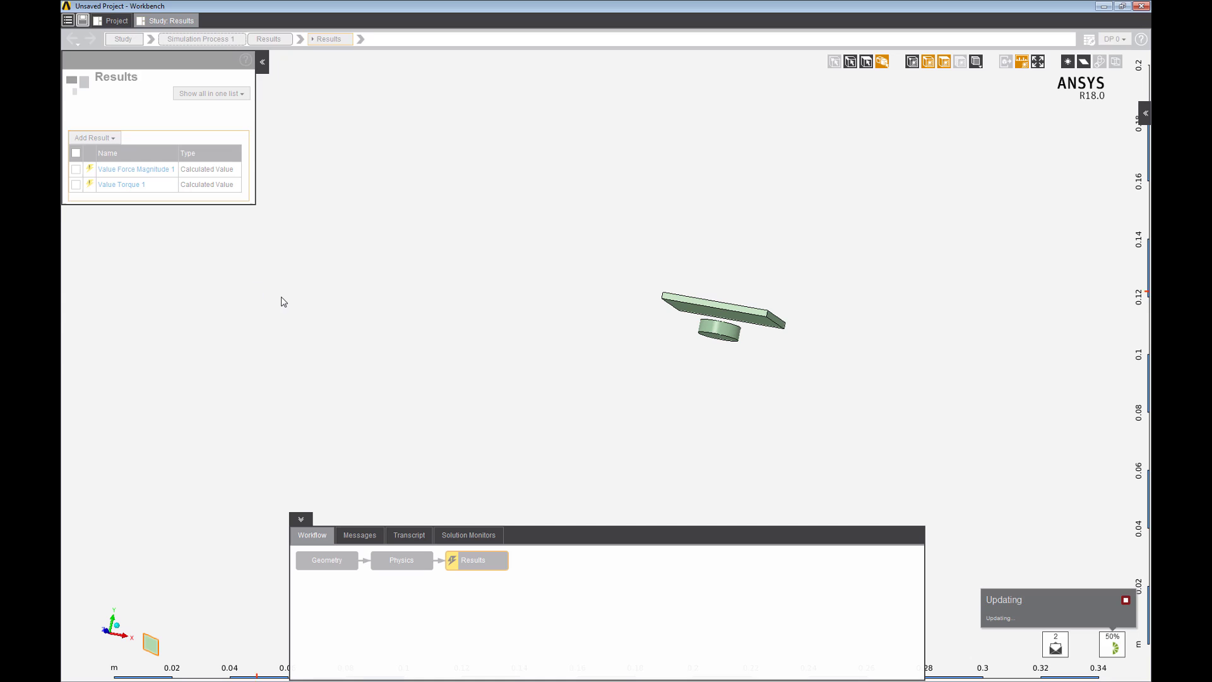
mouse_move(133, 171)
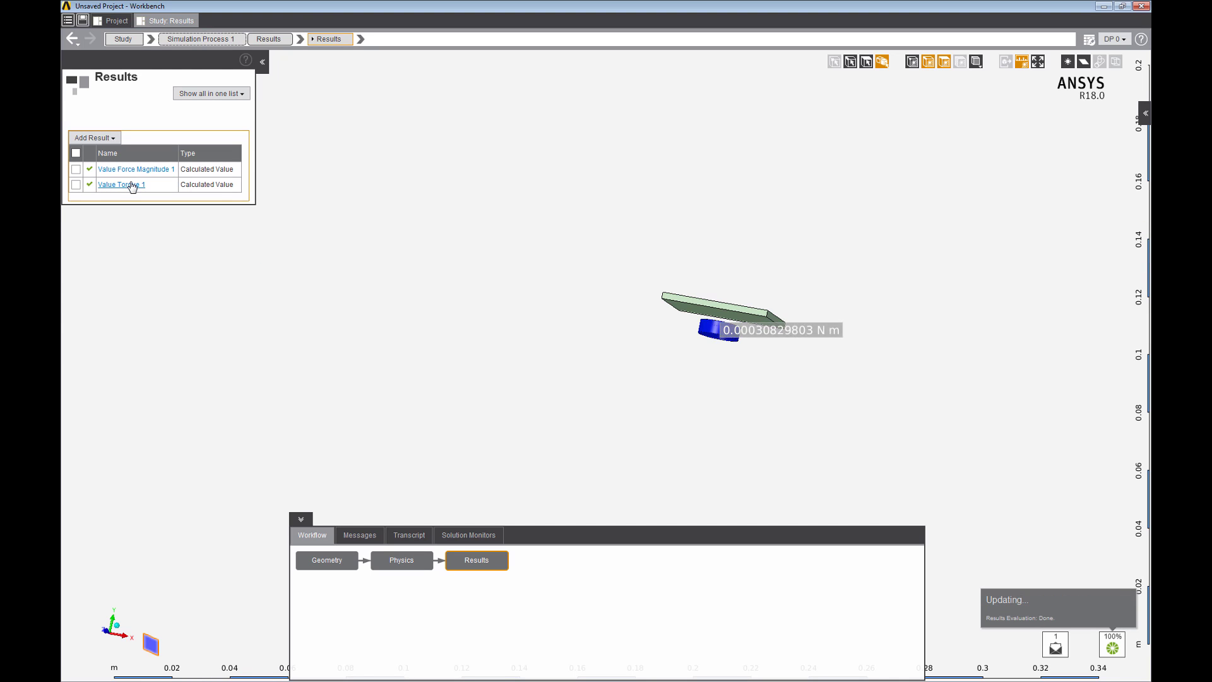
left_click(132, 170)
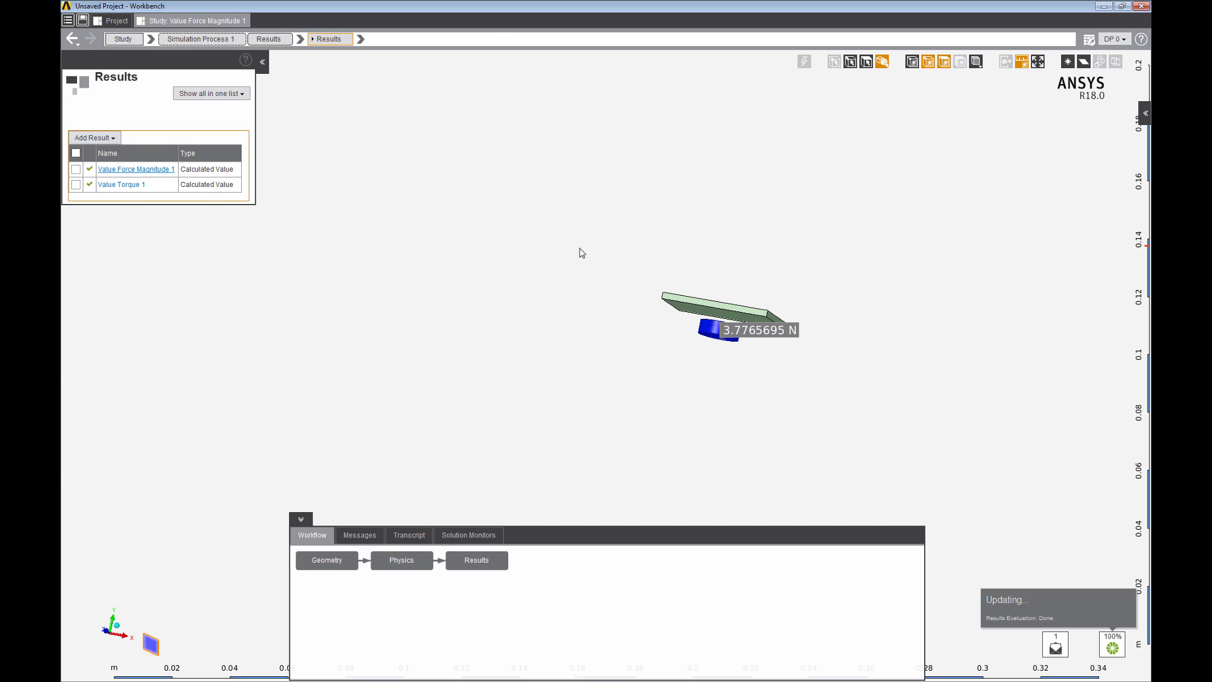
left_click_drag(605, 327, 543, 263)
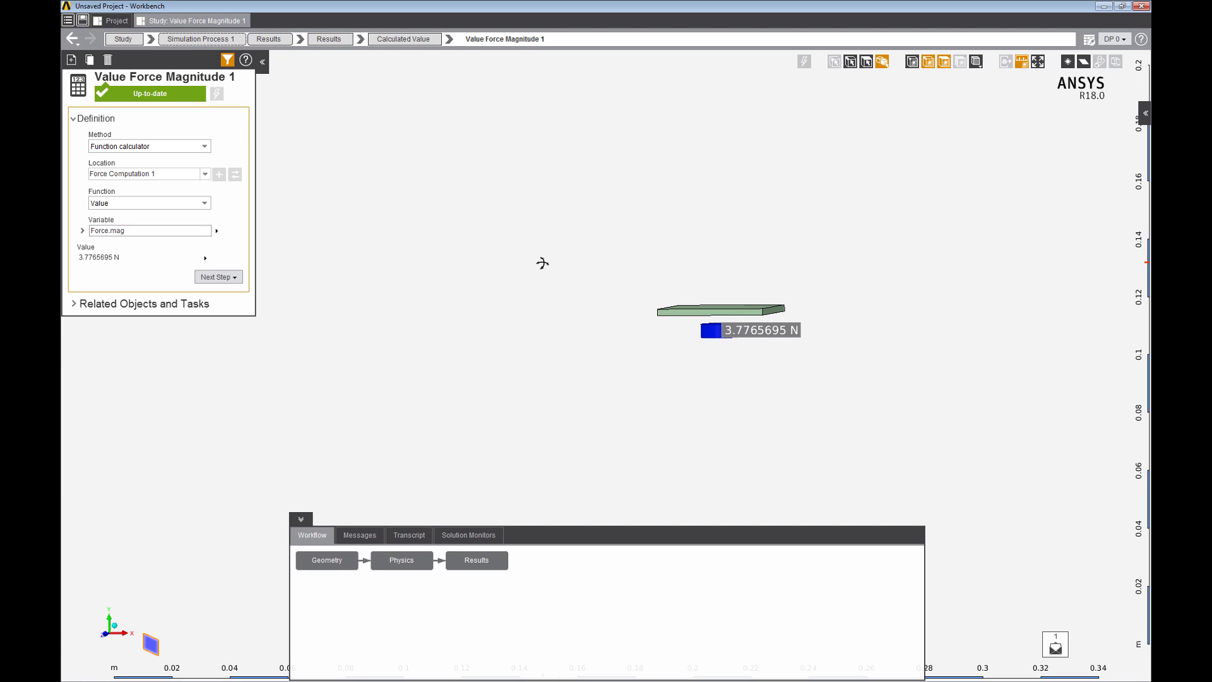
- Add and evaluate a vector result of Magnetic Field Intensity, H
right_click(550, 254)
mouse_move(607, 295)
mouse_move(752, 297)
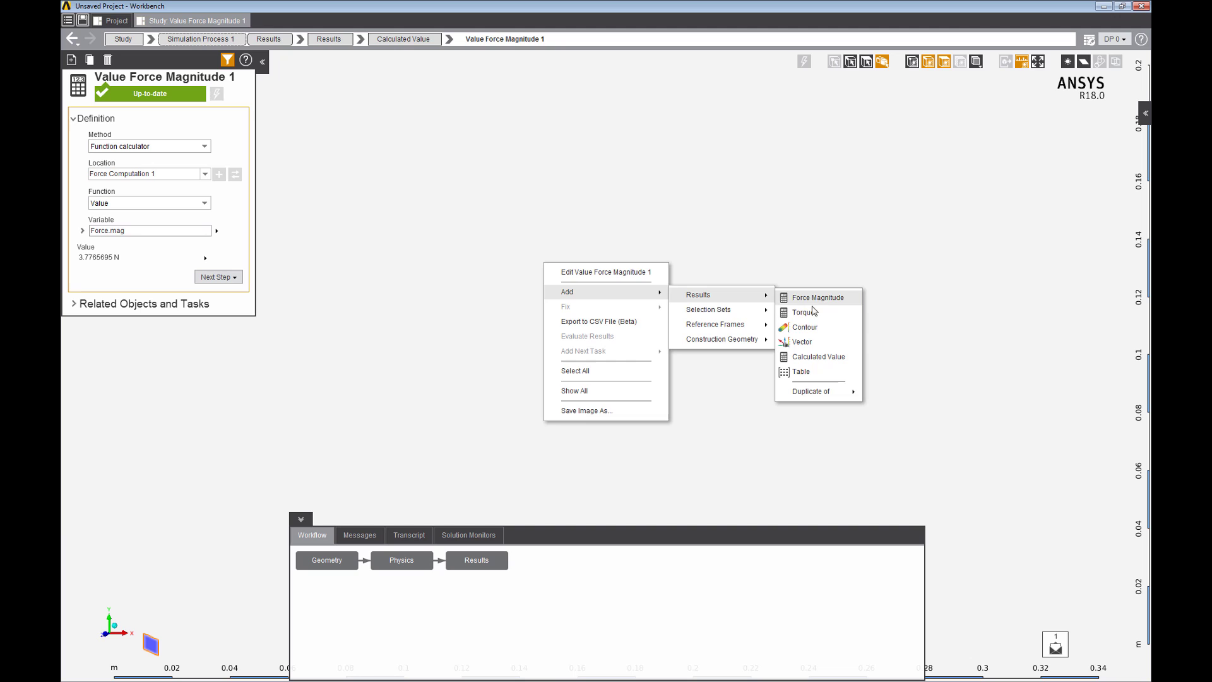
left_click(828, 343)
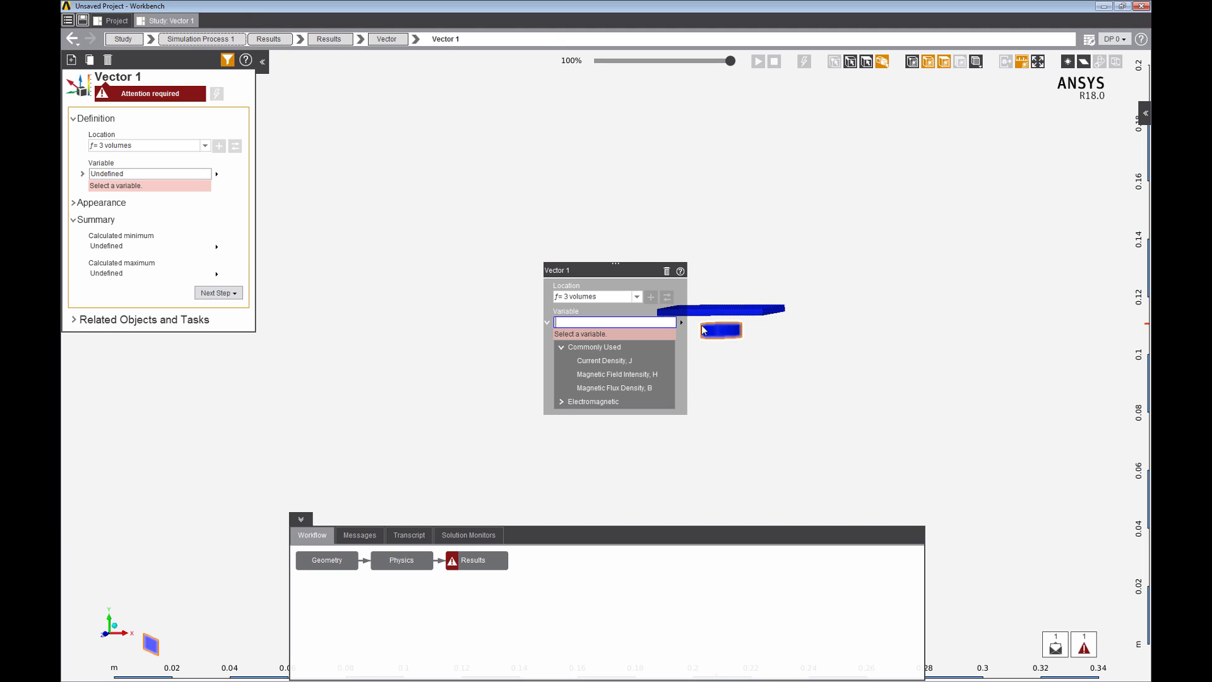
left_click(615, 374)
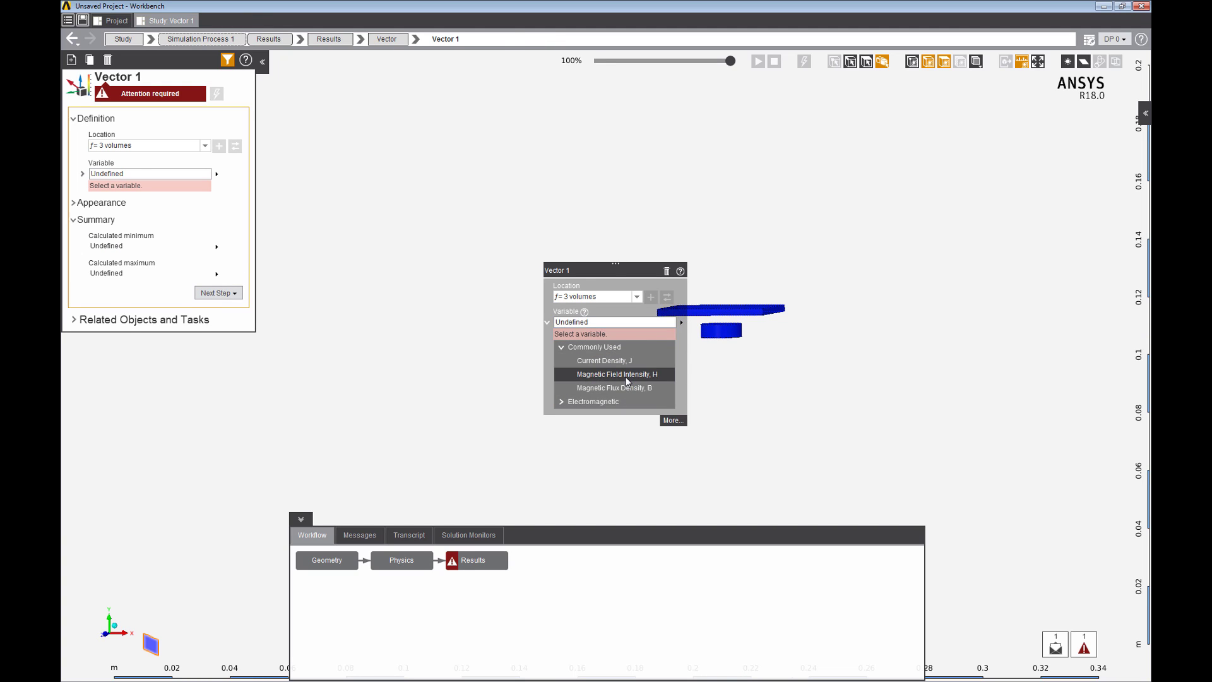
left_click(216, 96)
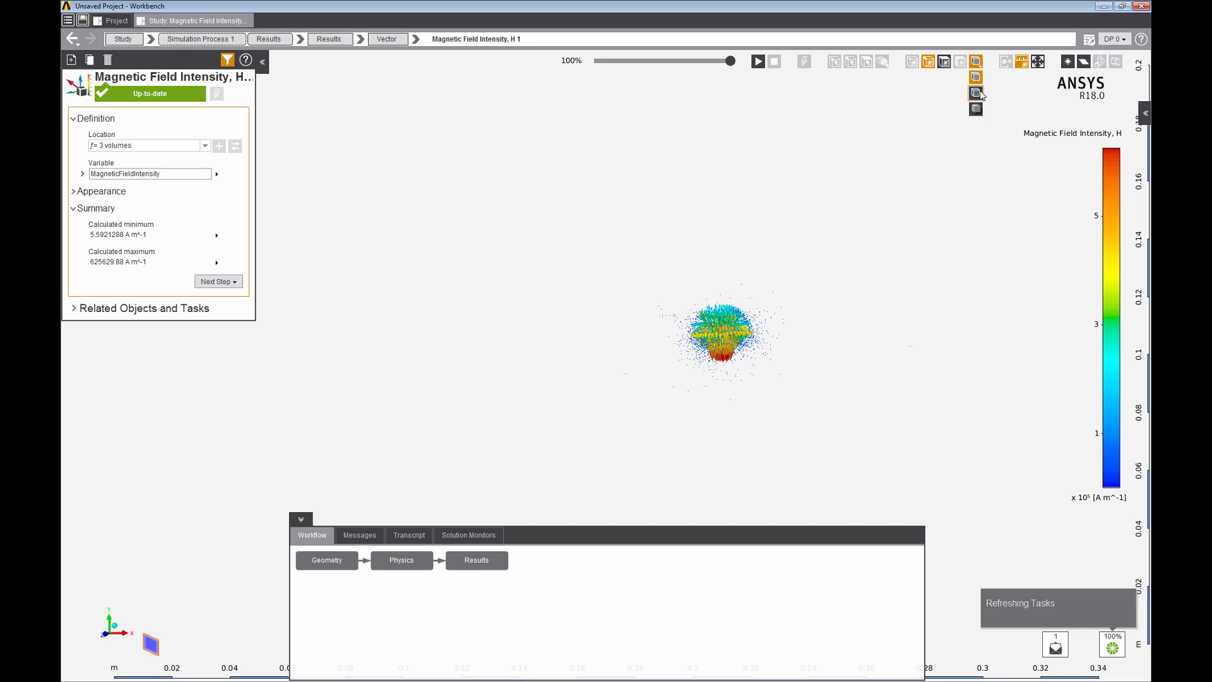
- Show all bodies with the field arrows and orbit to a side view
left_click(945, 67)
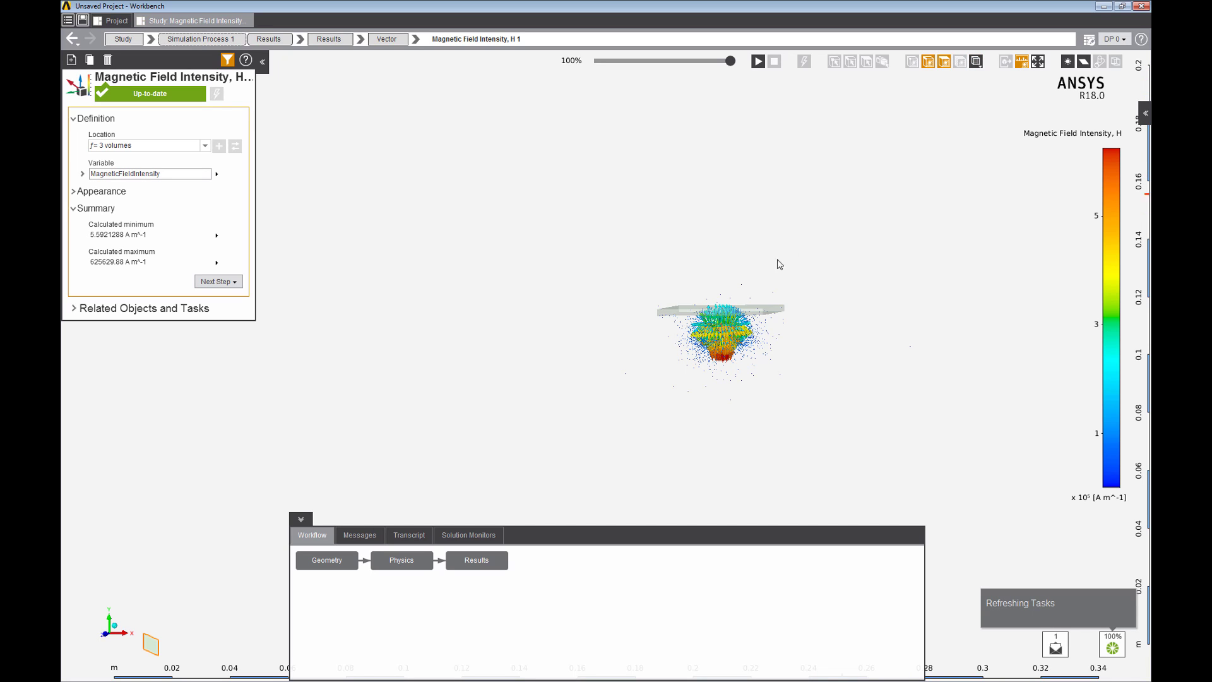
right_click(601, 350)
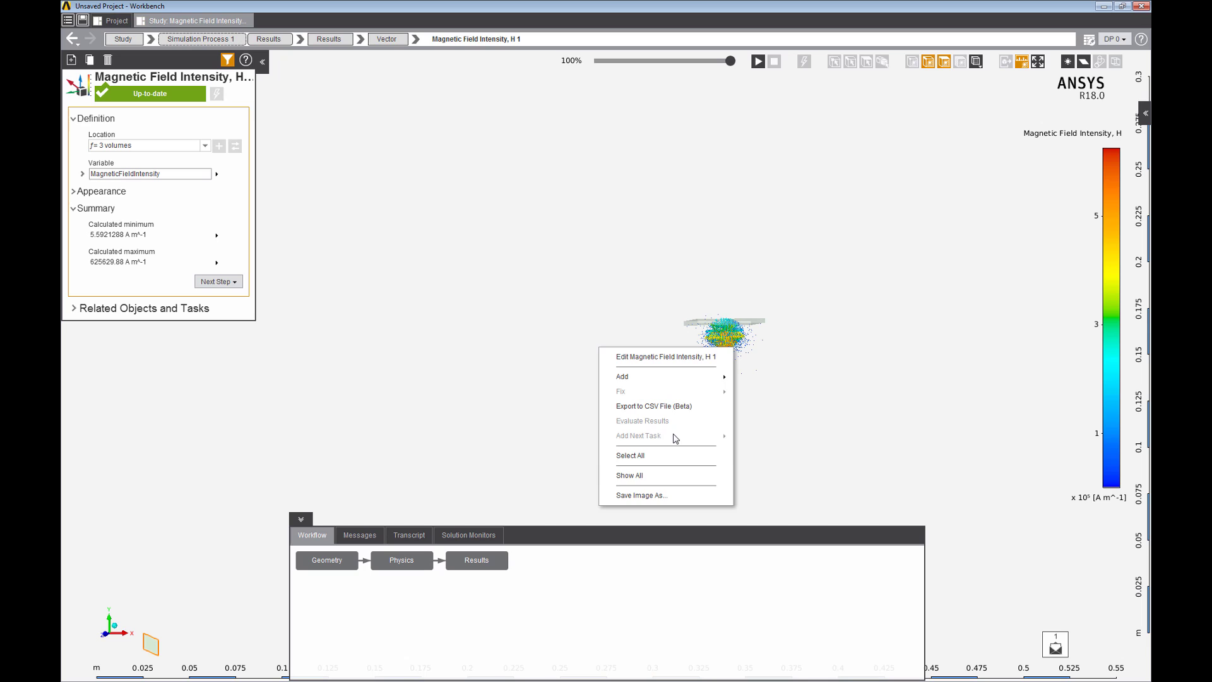
left_click(668, 475)
scroll(747, 348, "up", 10)
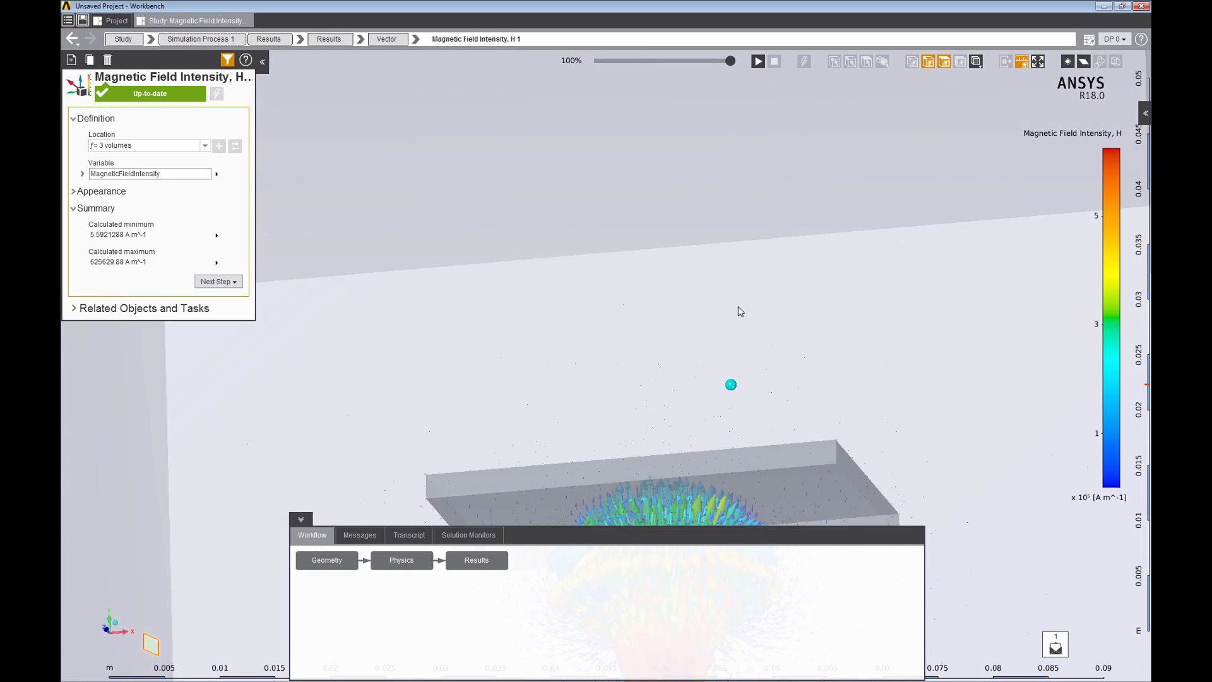
middle_click_drag(741, 312, 731, 398)
scroll(726, 400, "down", 10)
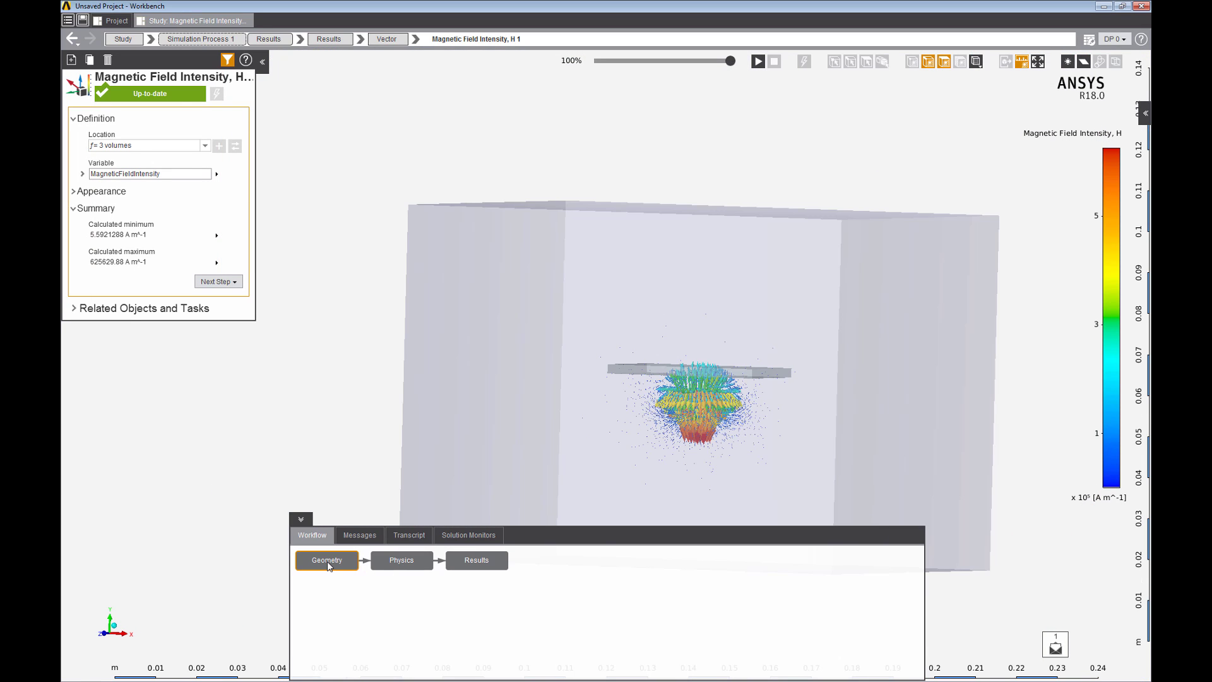
- Open the geometry for editing, hide the enclosure, and select the magnet cylinder
left_click(327, 562)
left_click(152, 117)
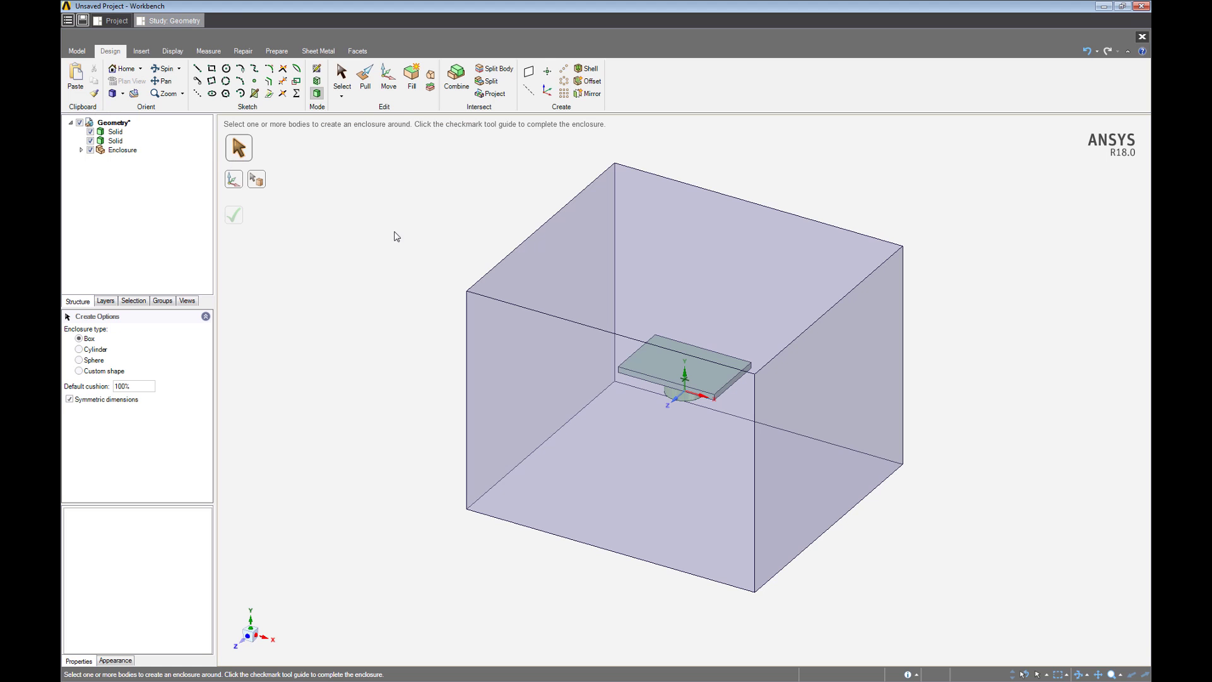
left_click(91, 150)
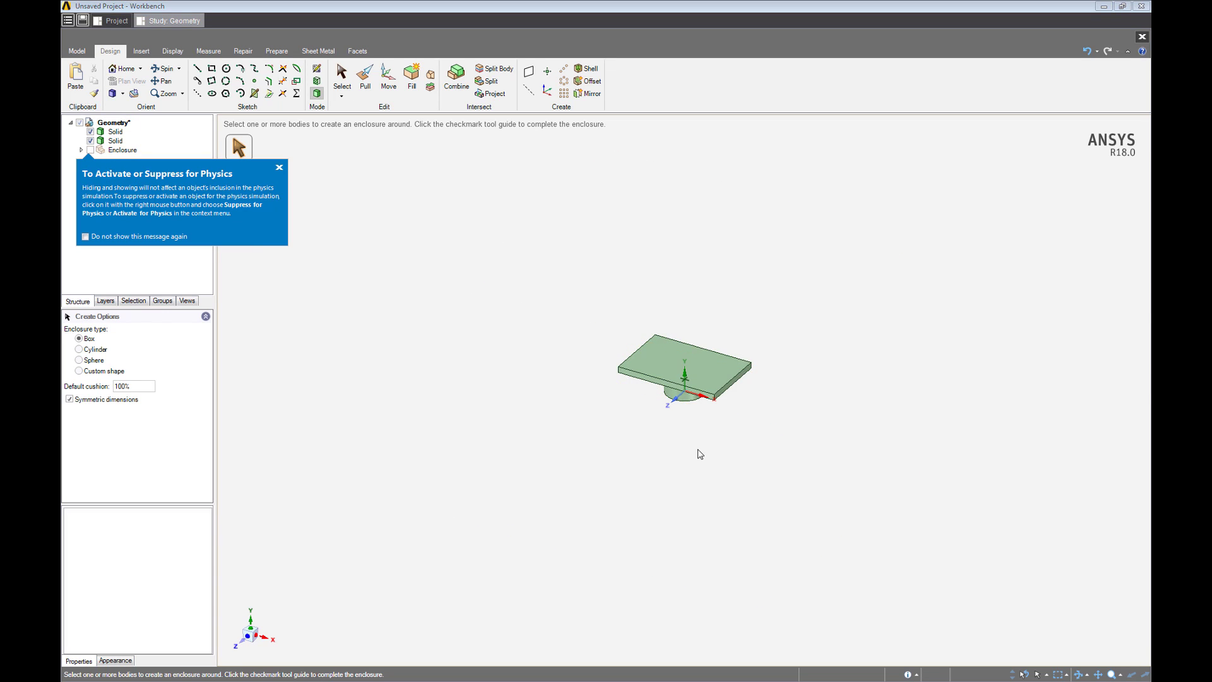
middle_click_drag(698, 452, 725, 401)
left_click(679, 393)
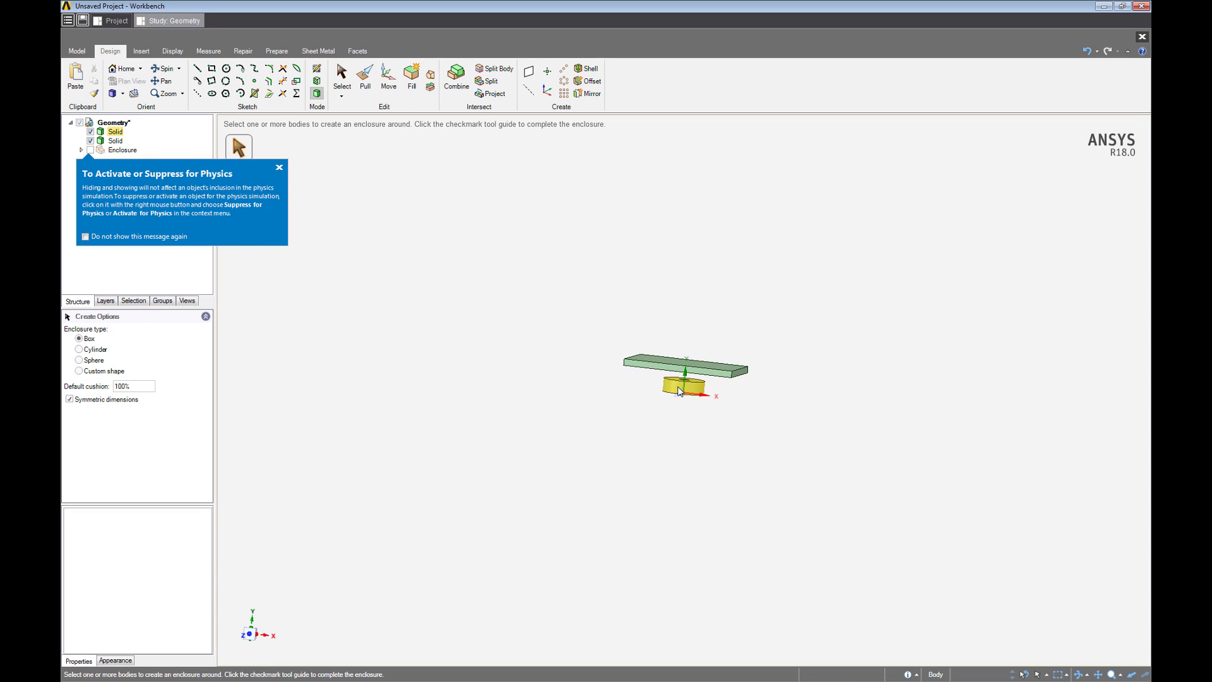
left_click(679, 391)
key("Escape")
scroll(694, 400, "up", 5)
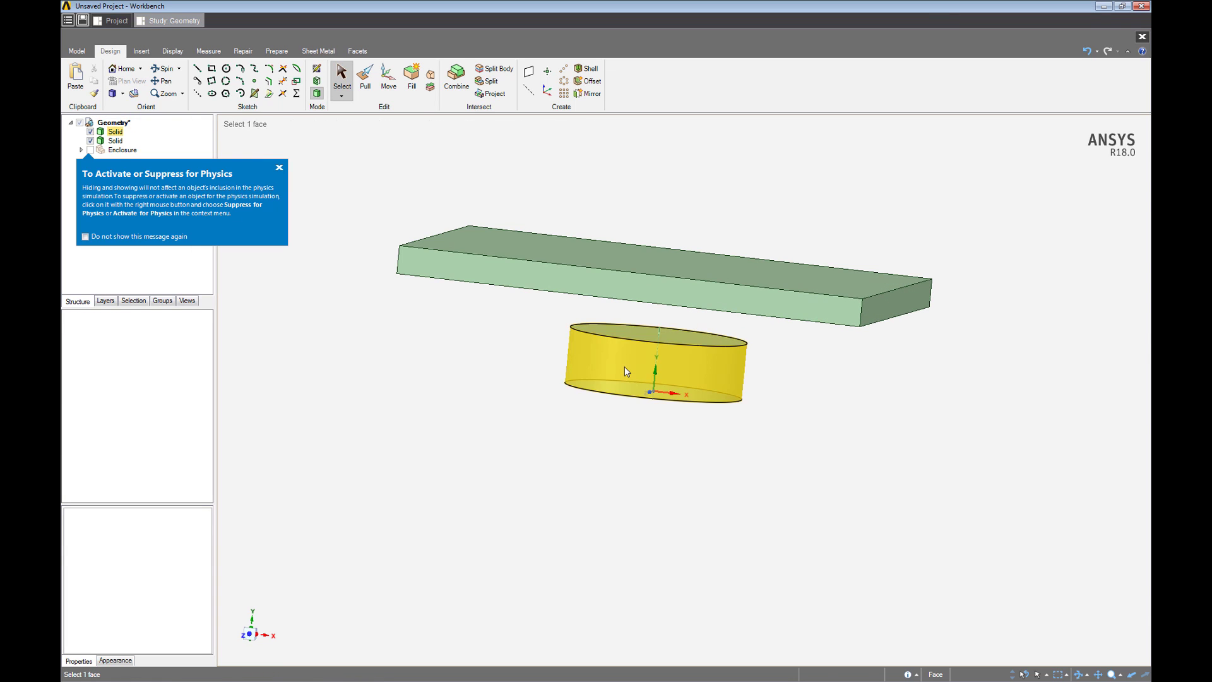
left_click(625, 370)
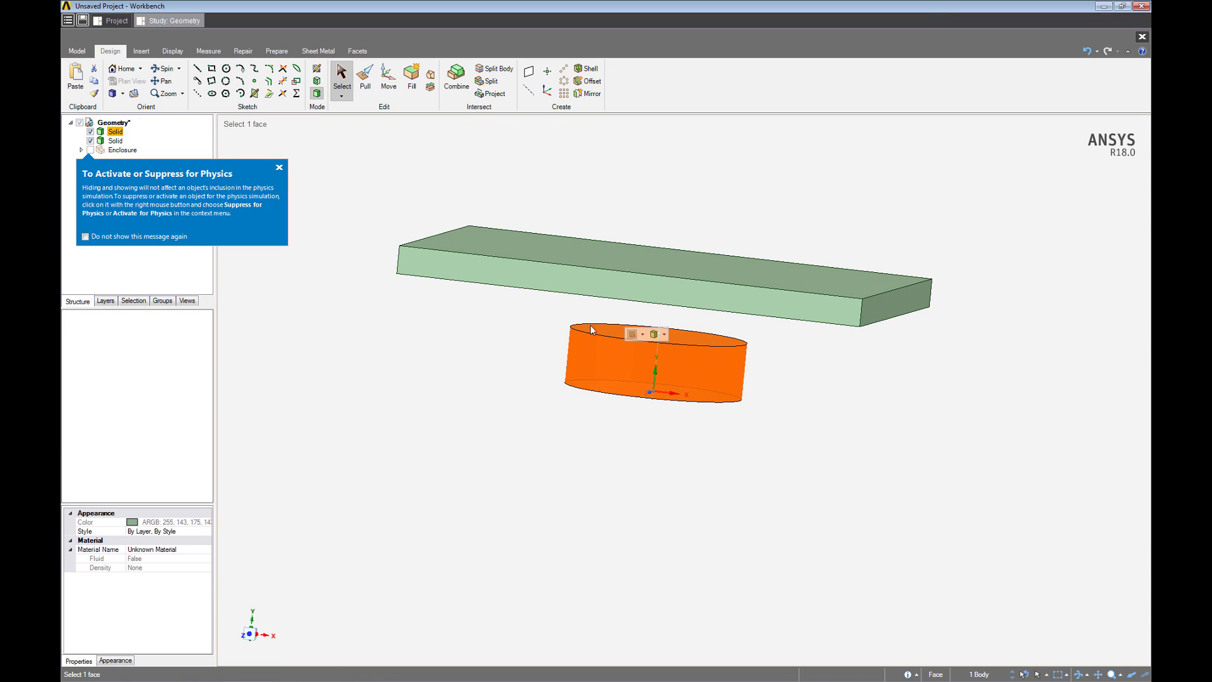
- Use Move along Z to save the 0.00361 m magnet-to-plate gap as parameter Group1
key("m")
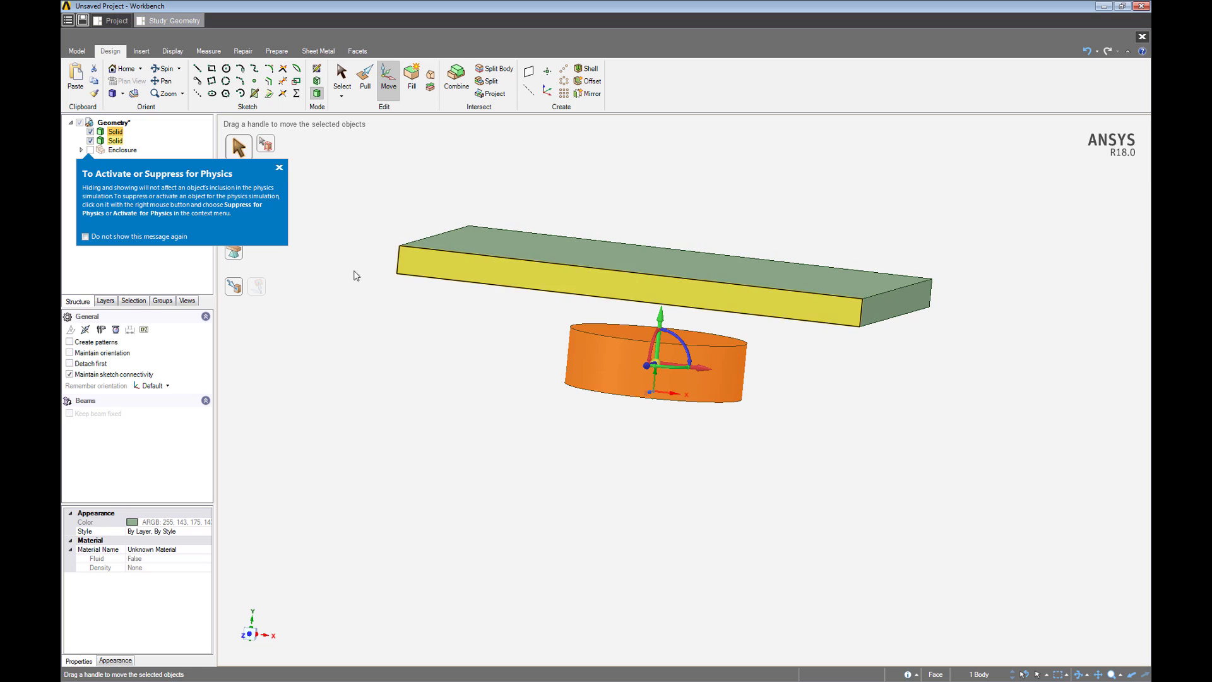
left_click(279, 168)
left_click(261, 185)
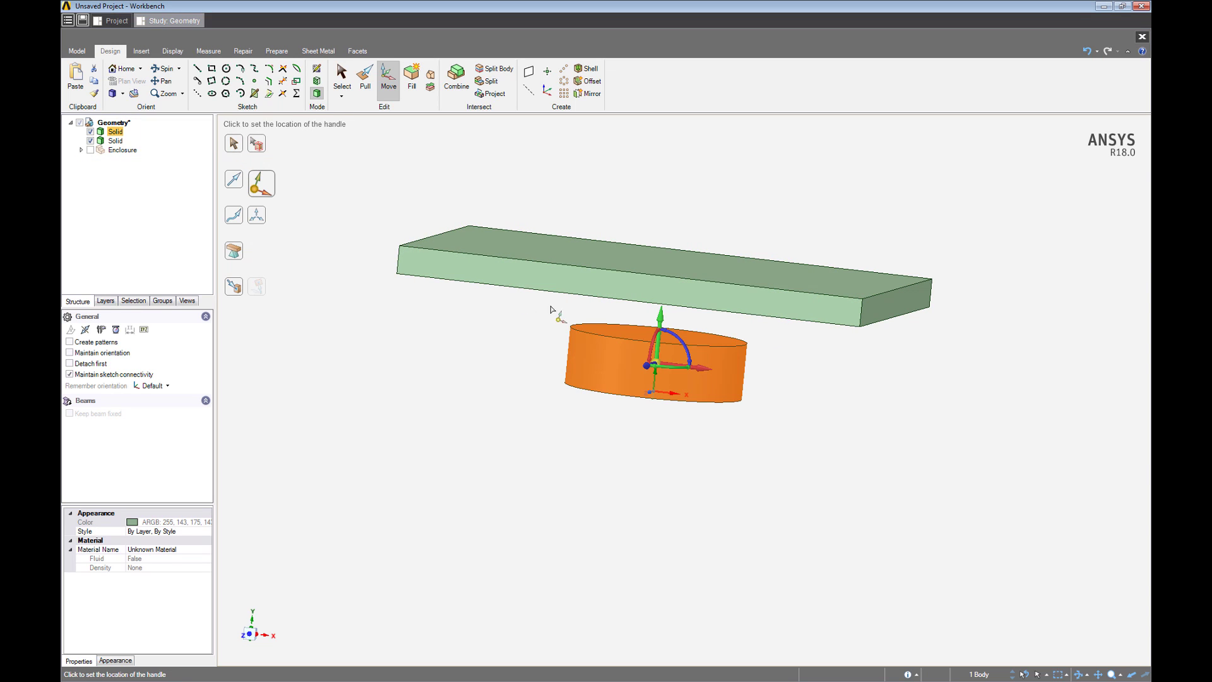
left_click(627, 333)
middle_click_drag(627, 334, 477, 304)
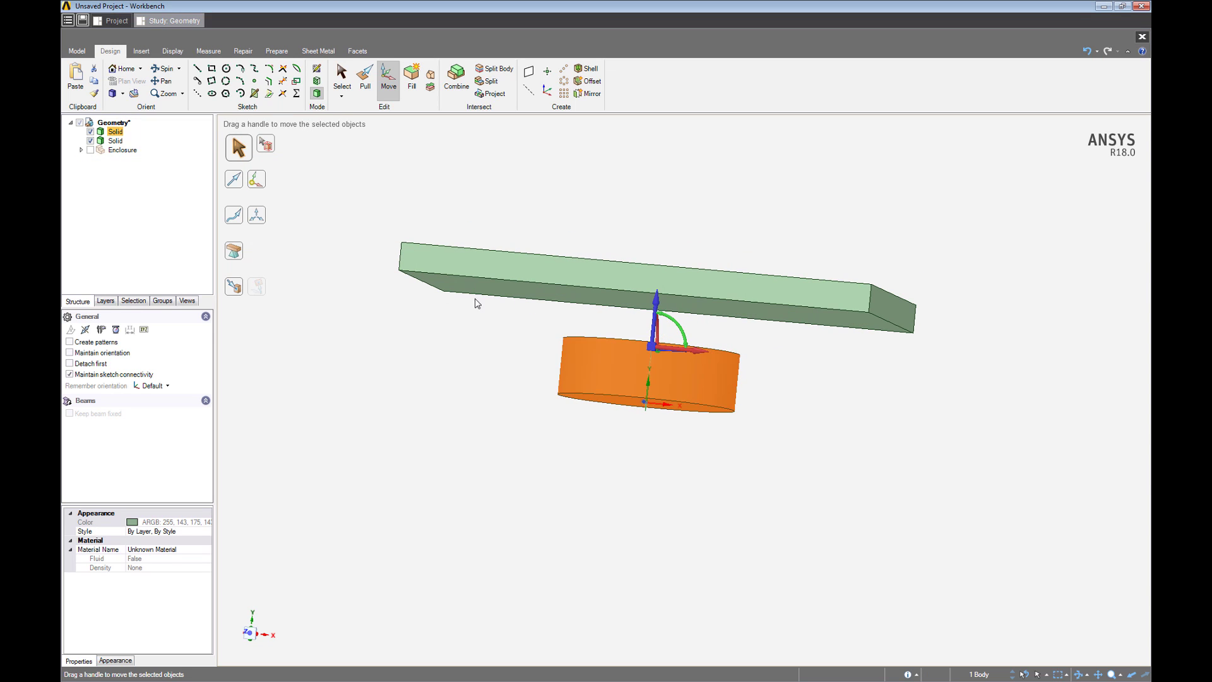
left_click(656, 312)
mouse_move(680, 298)
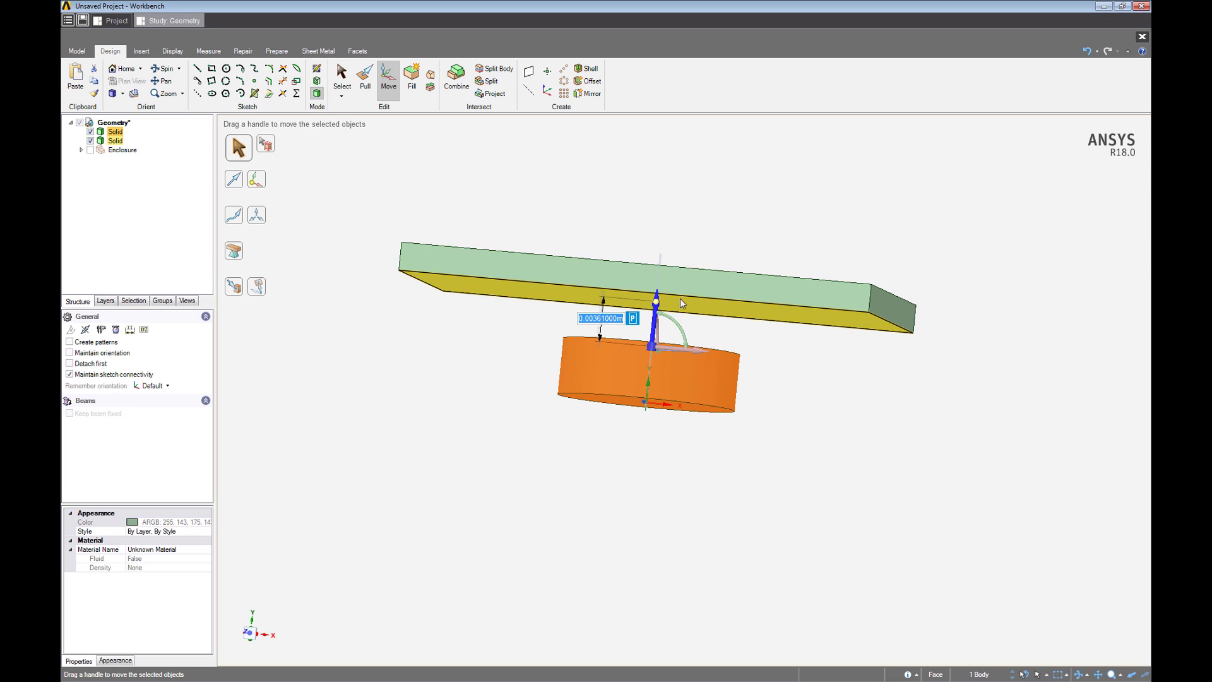
left_click(632, 318)
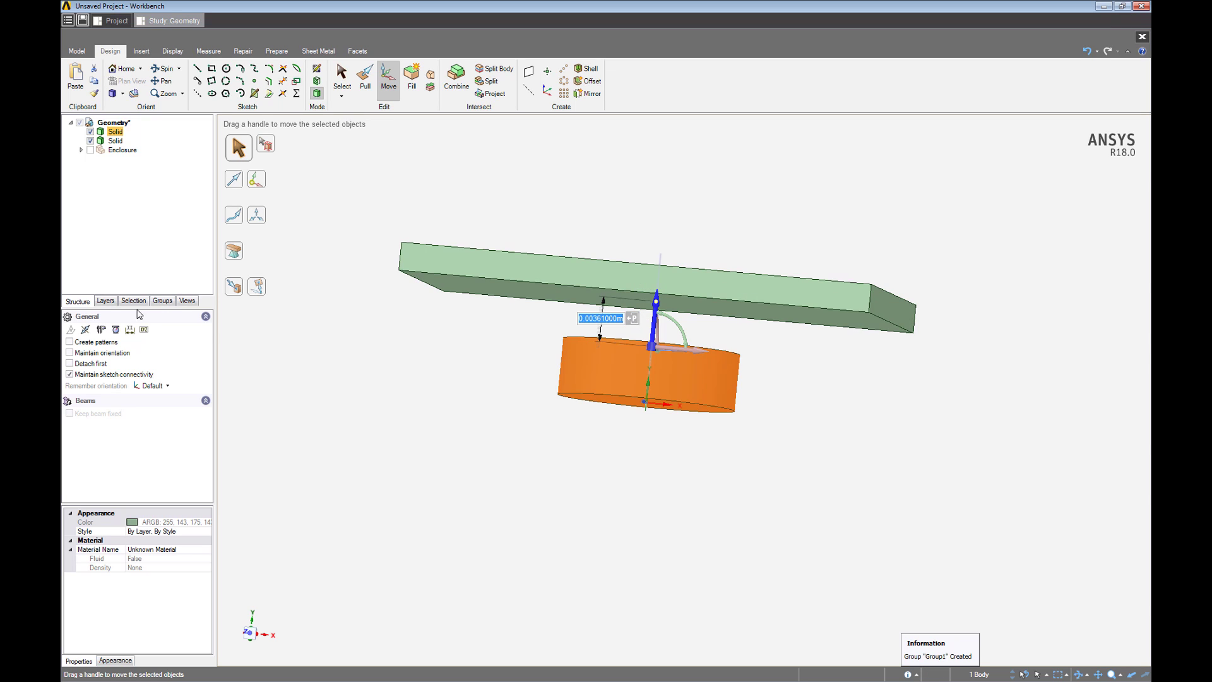
- Rename the gap dimension group Group1 to magnetDist in the Groups list
key("Escape")
left_click(166, 300)
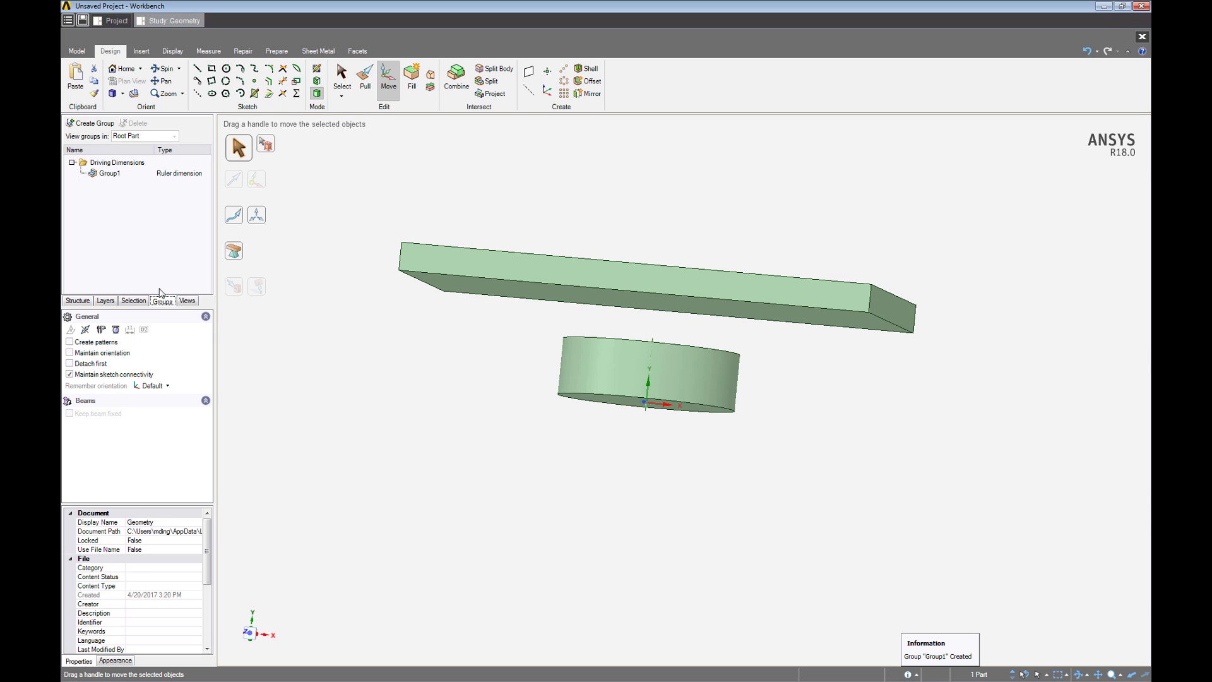
left_click(109, 174)
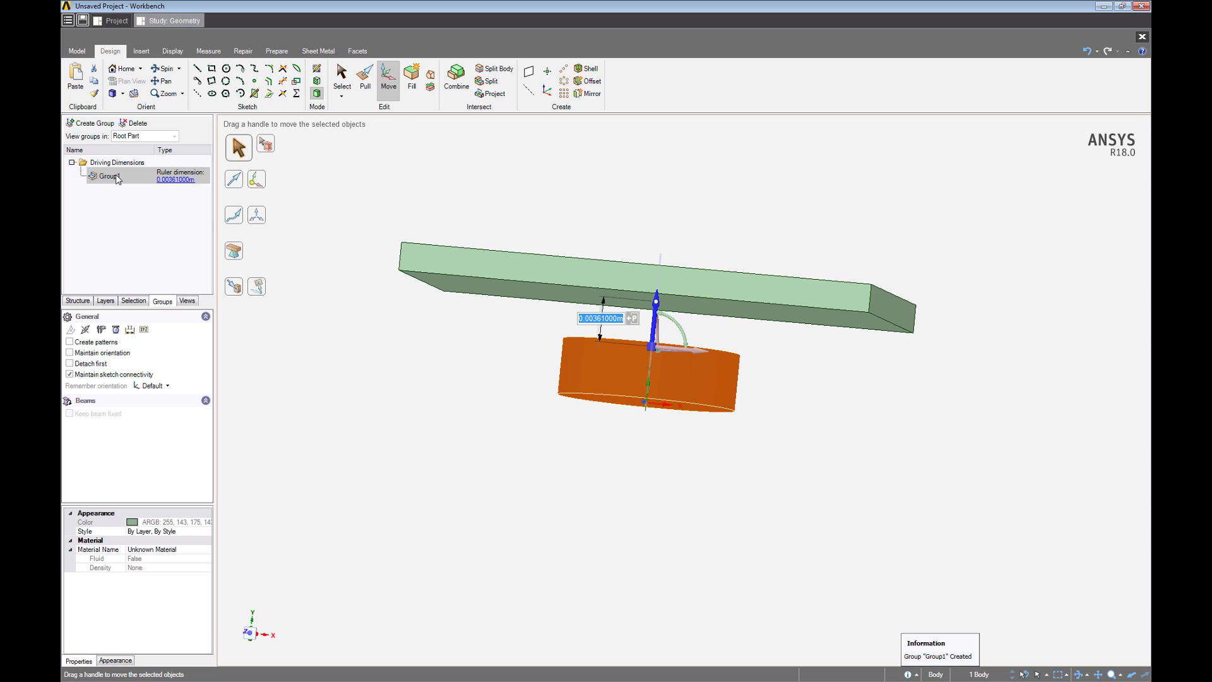
left_click(117, 176)
type("magnetDist")
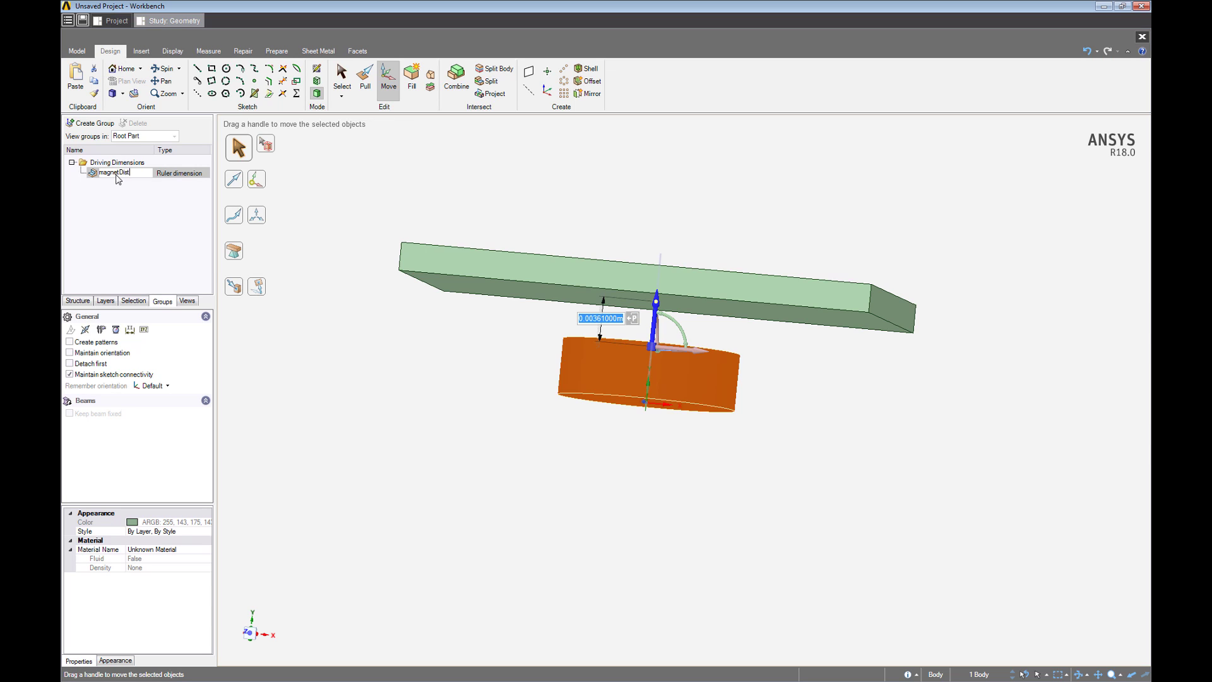
key("Return")
- With Pull, measure the plate's 0.00225 m thickness from top to bottom face and make it a driving dimension
middle_click_drag(600, 278, 635, 245)
key("p")
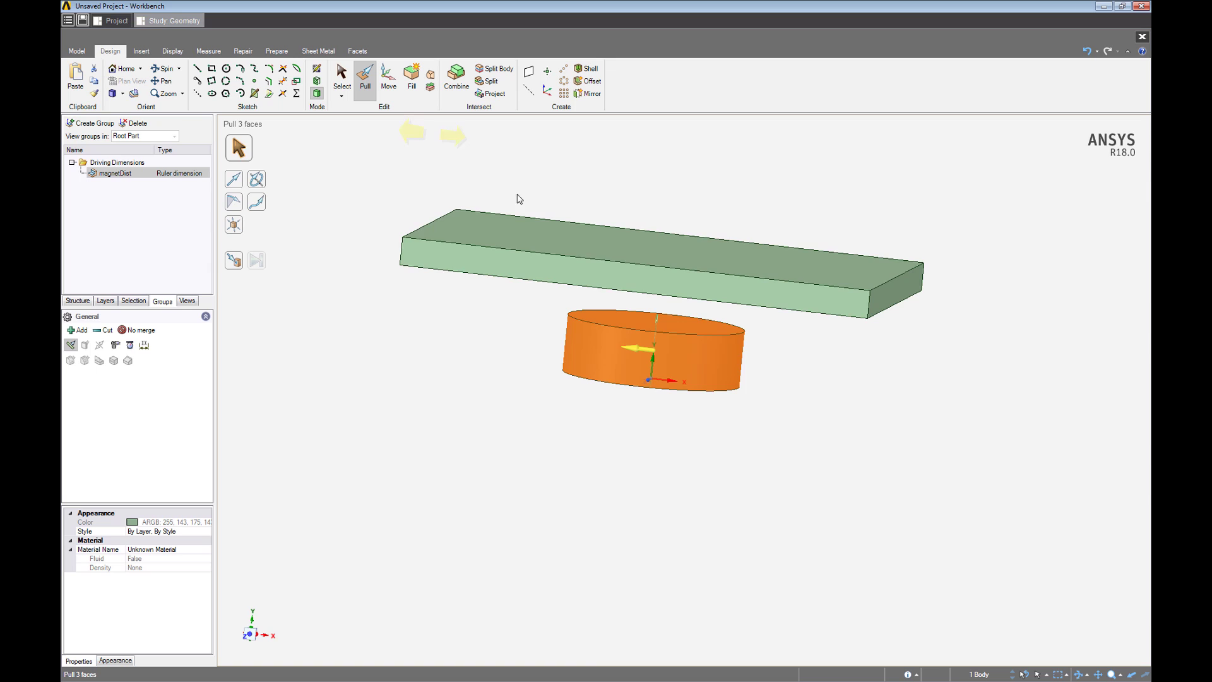
left_click(601, 245)
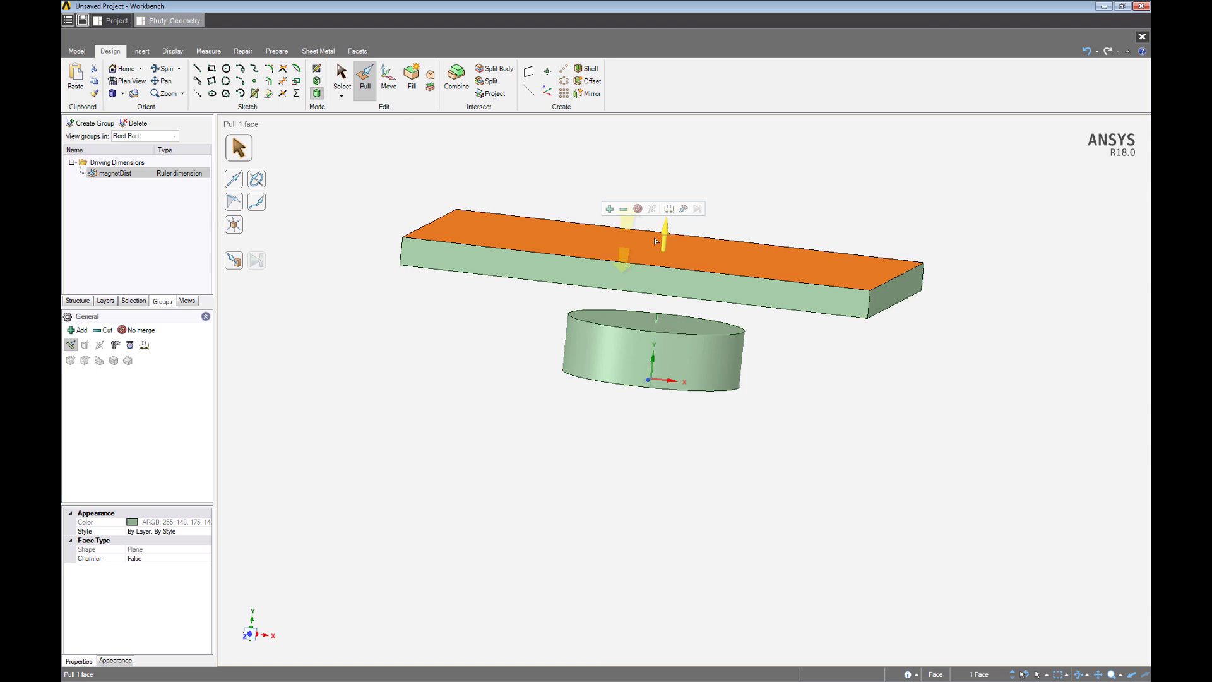
left_click(669, 206)
middle_click_drag(668, 206, 812, 328)
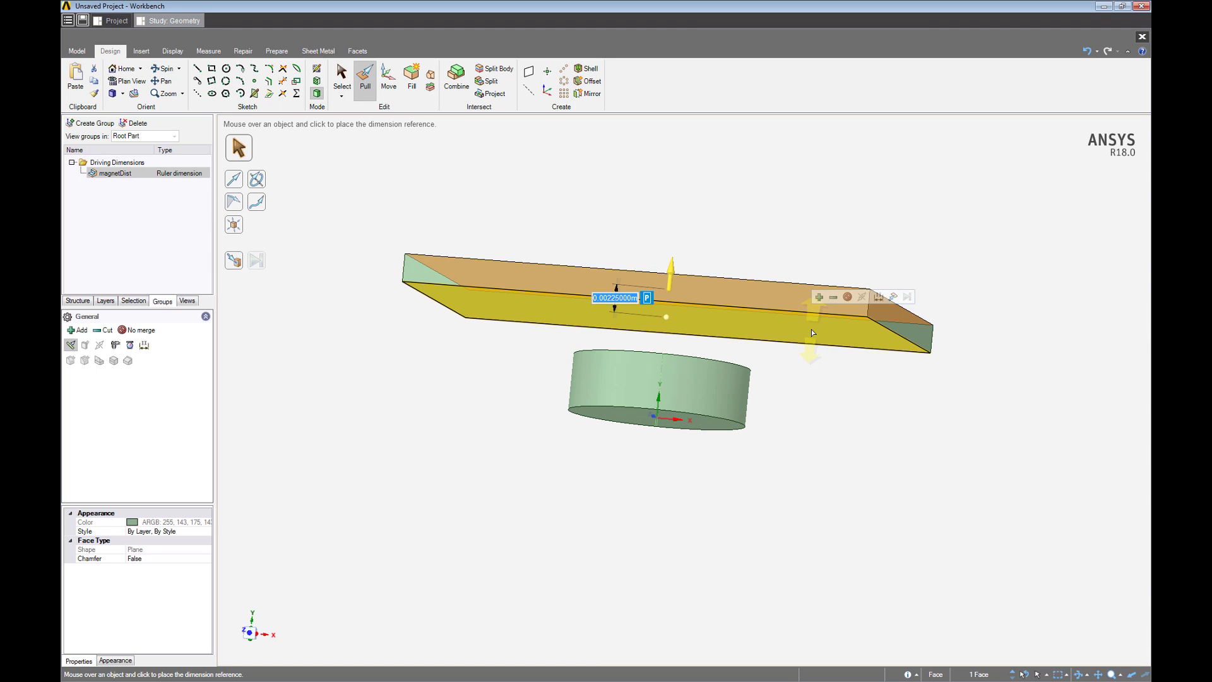
left_click(648, 298)
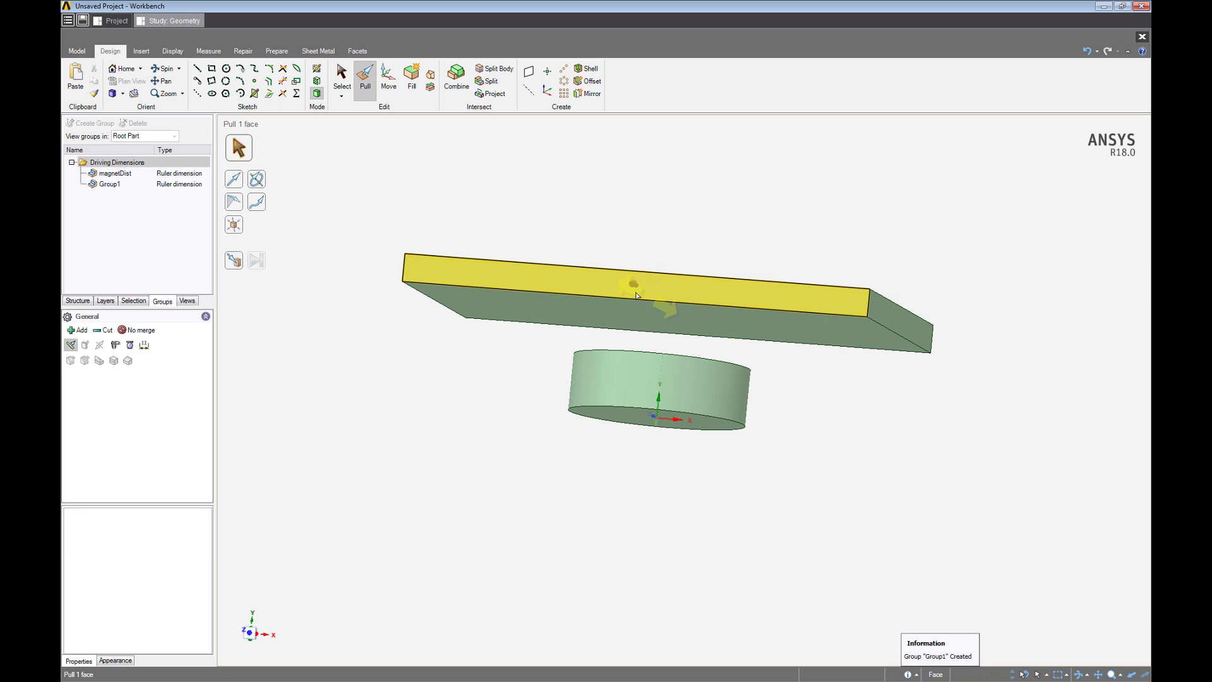
- Rename the thickness group to plateThickness and return to the project overview, dismissing the warning
left_click(123, 189)
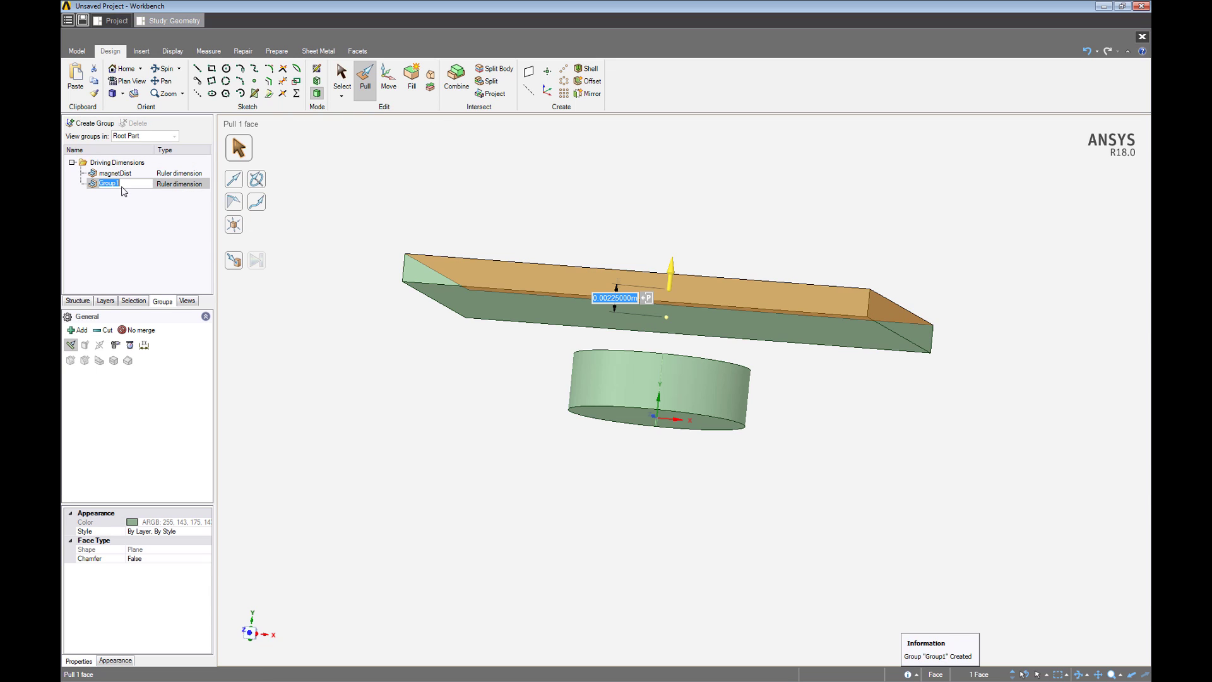
type("plateThickness")
key("Return")
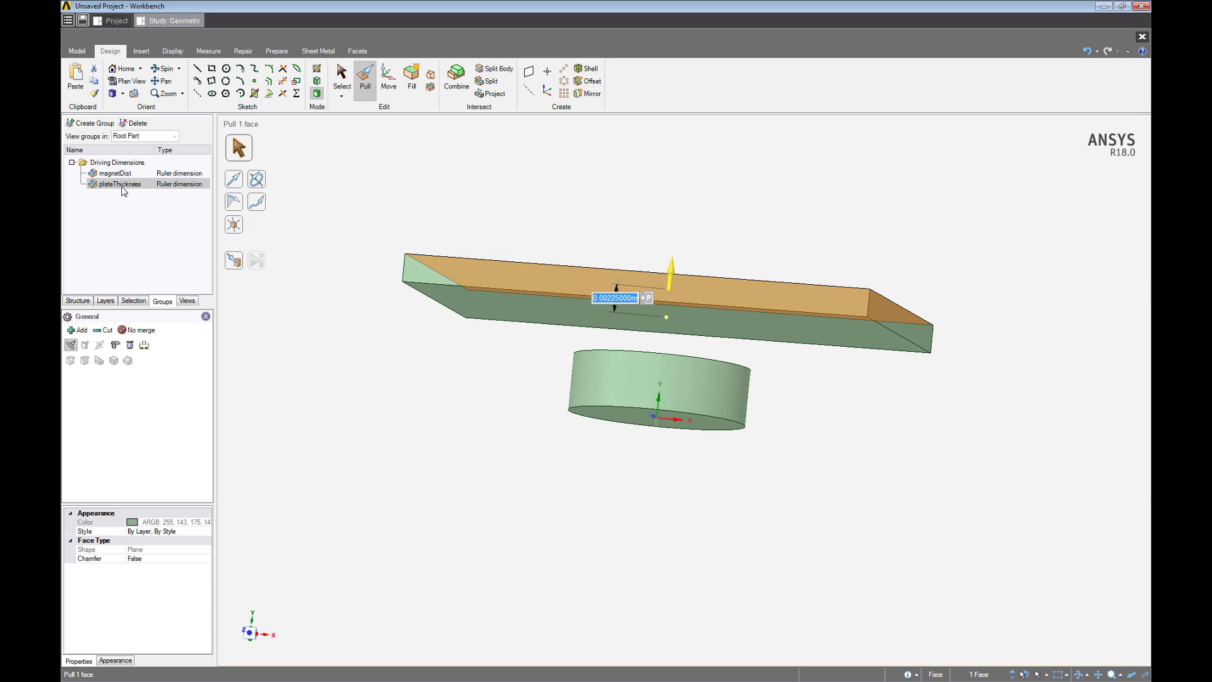
left_click(120, 22)
left_click(674, 380)
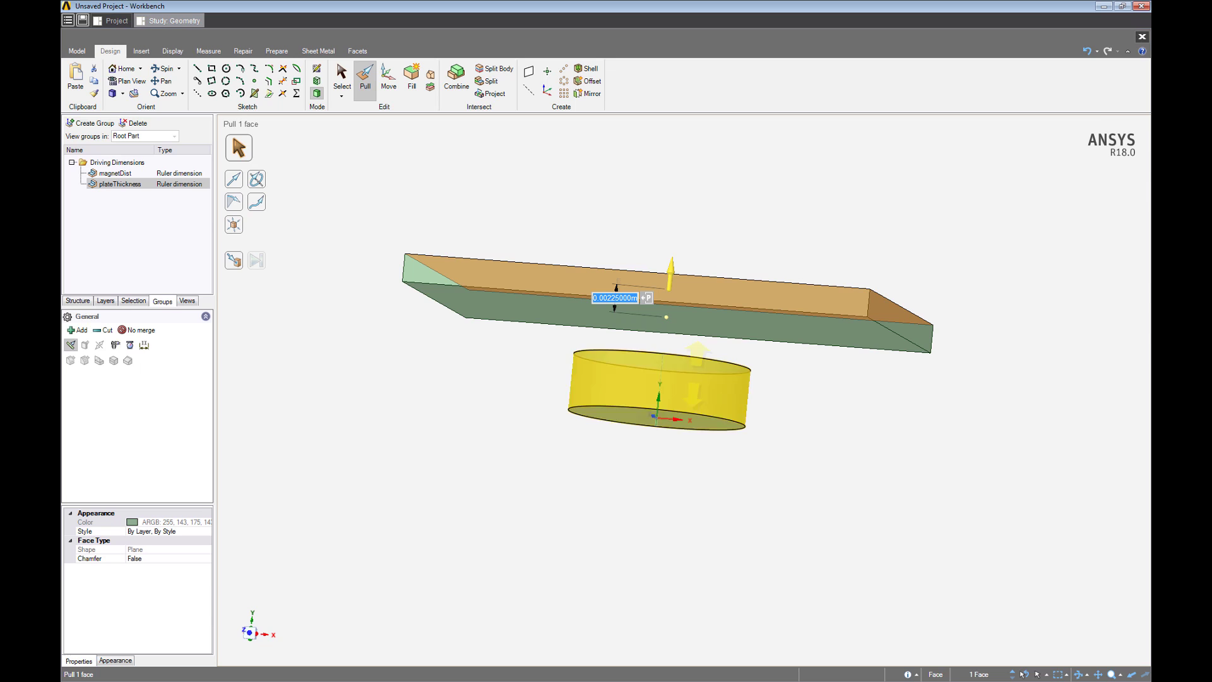
- Close the geometry editor and open Value Force Magnitude 1 under Results' calculated values
left_click(1142, 37)
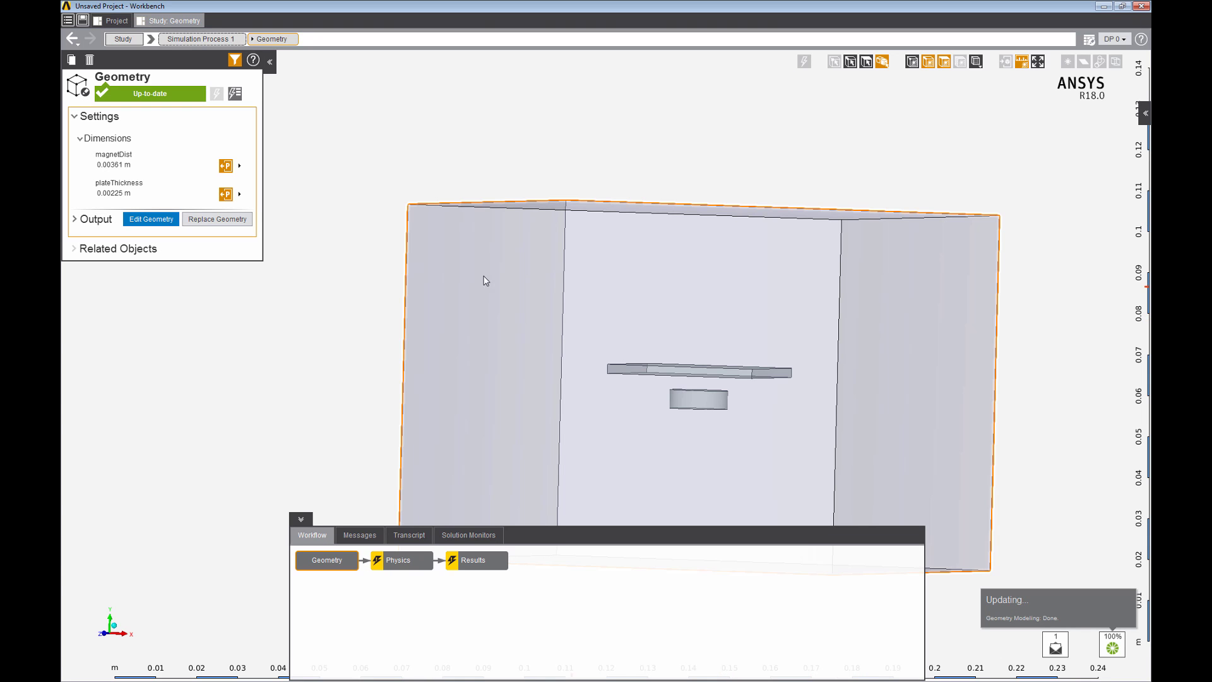
left_click(480, 561)
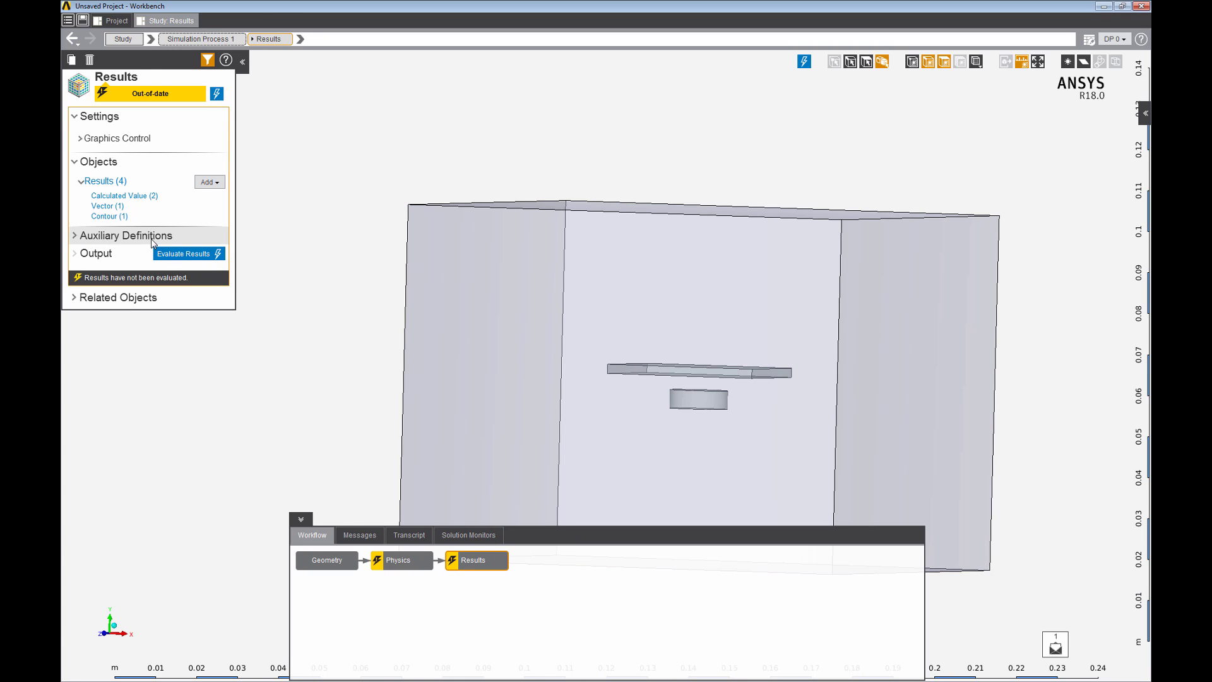
left_click(117, 198)
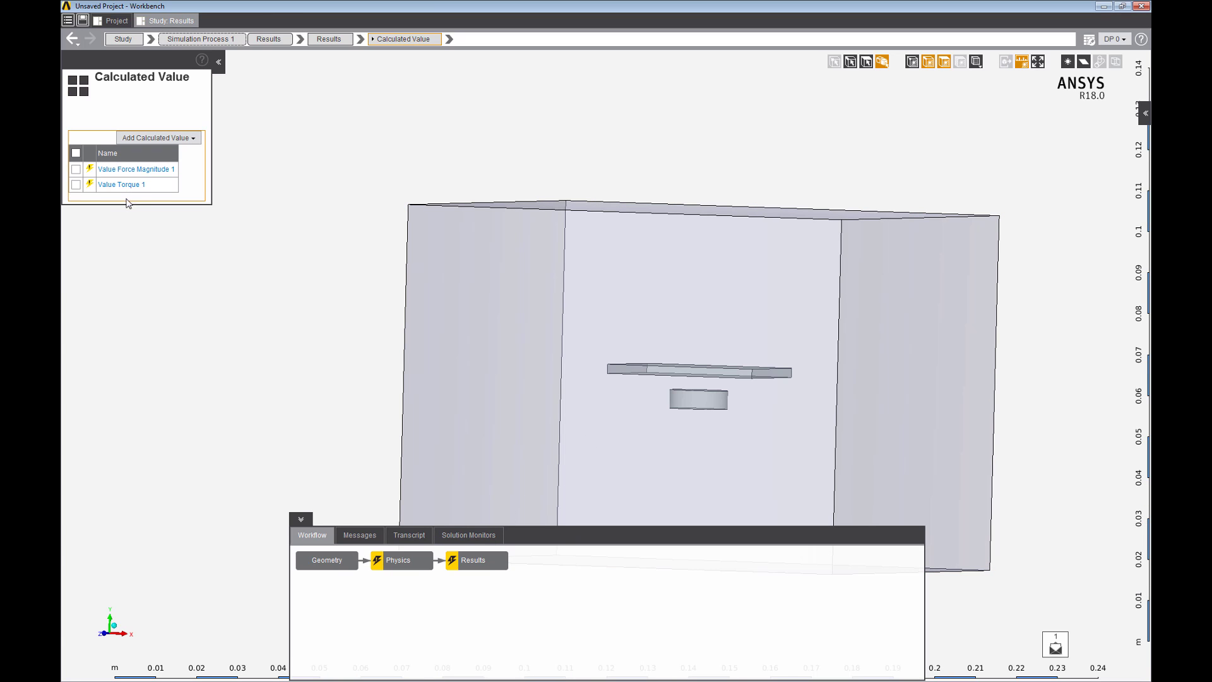
left_click(135, 170)
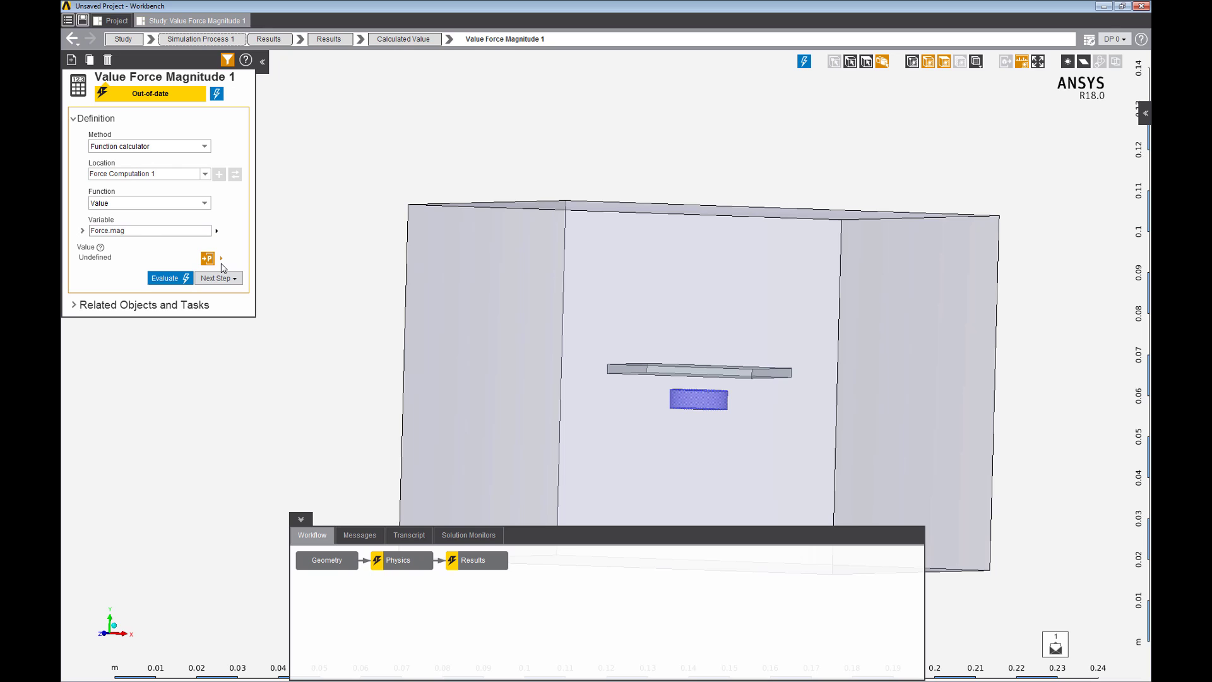
- Drag a Design Exploration Response Surface Optimization system under the Parameter Set in the project schematic
left_click(112, 20)
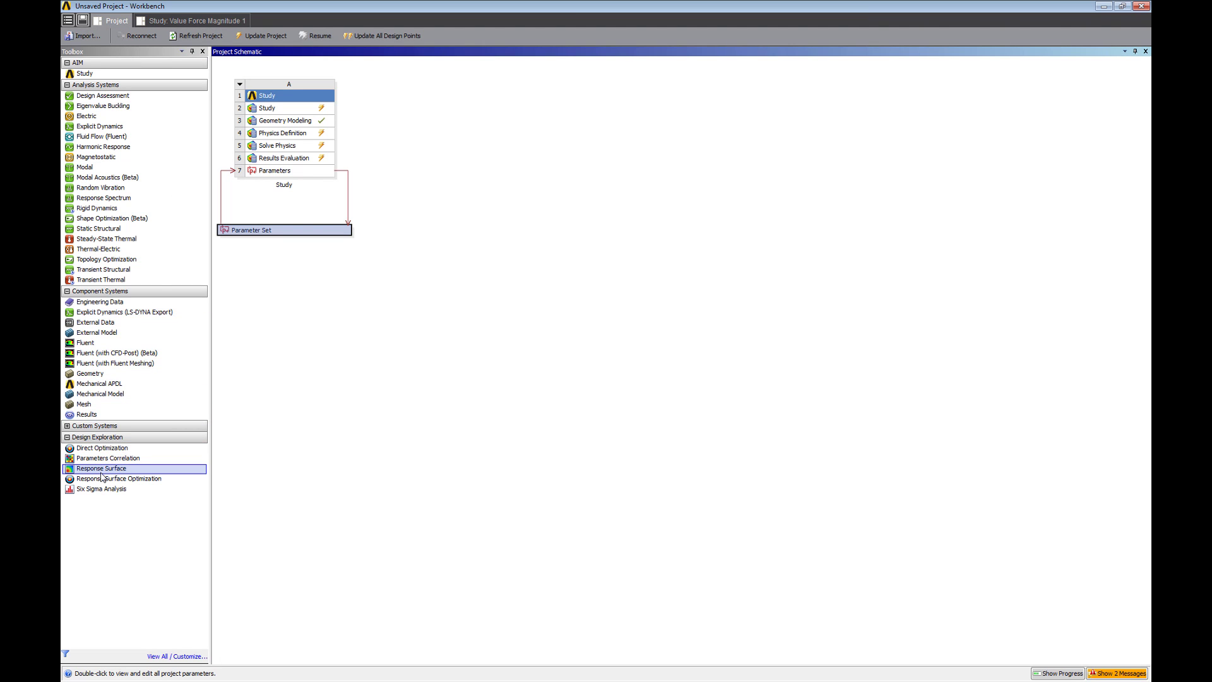
left_click_drag(104, 478, 332, 279)
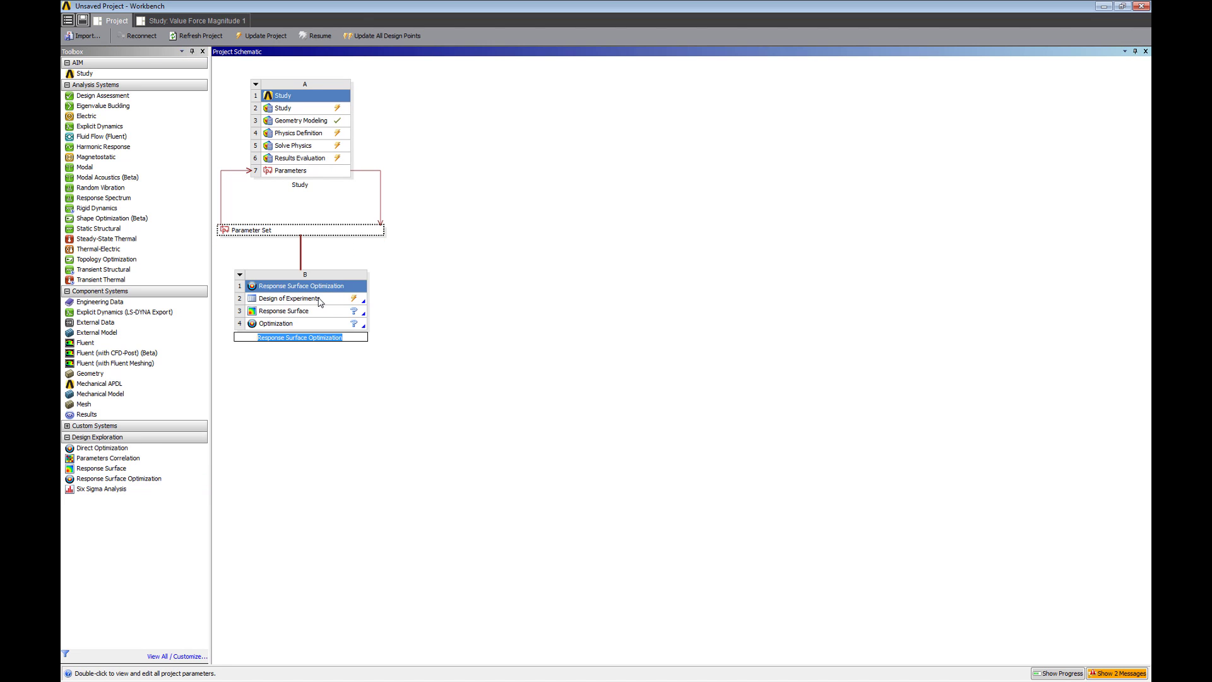
- In the Design of Experiments, set magnetDist (P1) bounds to 0.5 and 5 mm
double_click(320, 300)
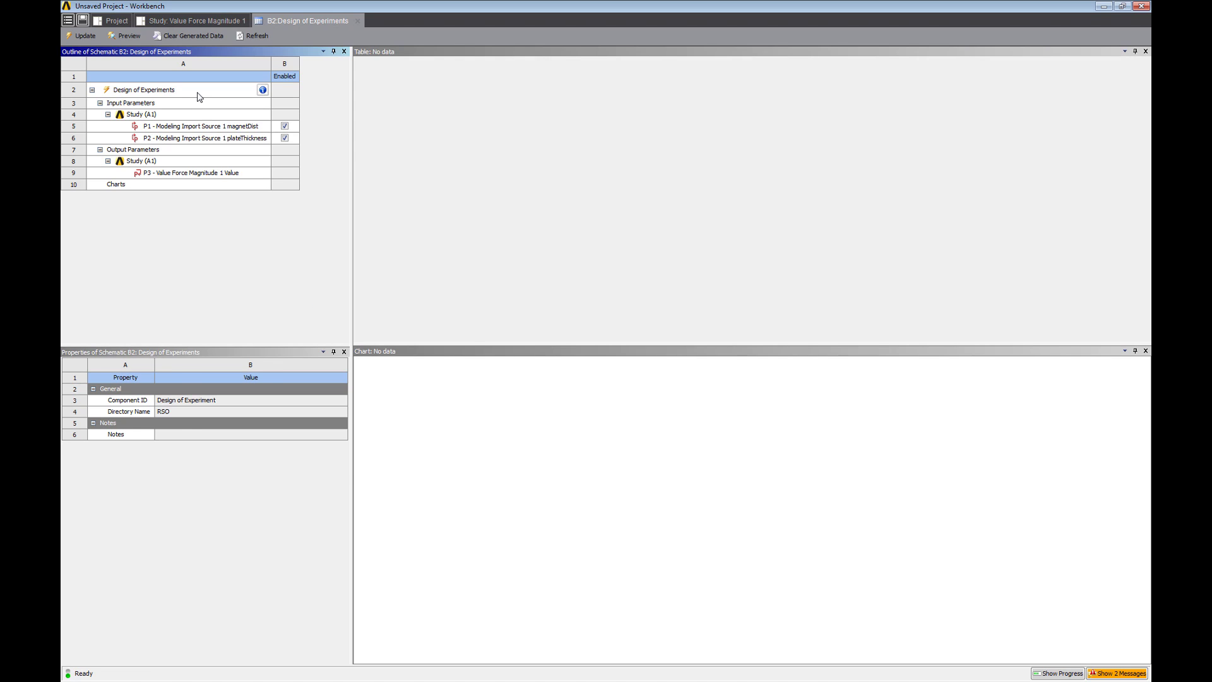
left_click(205, 126)
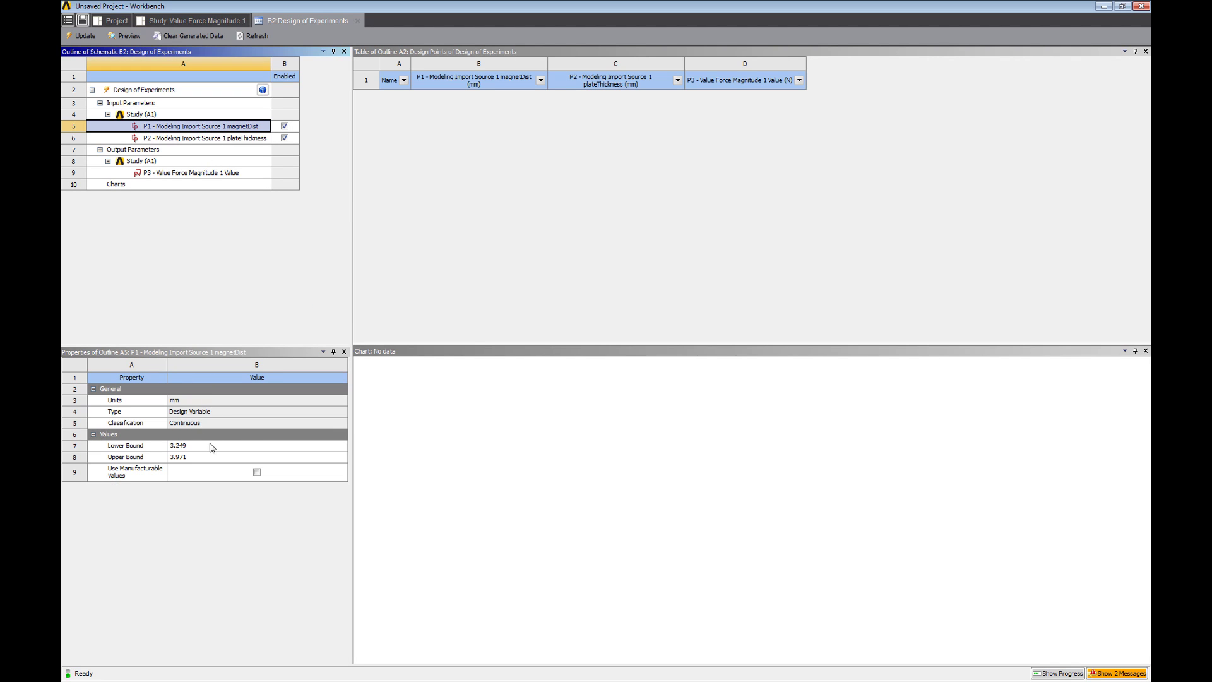
left_click(212, 448)
type("05")
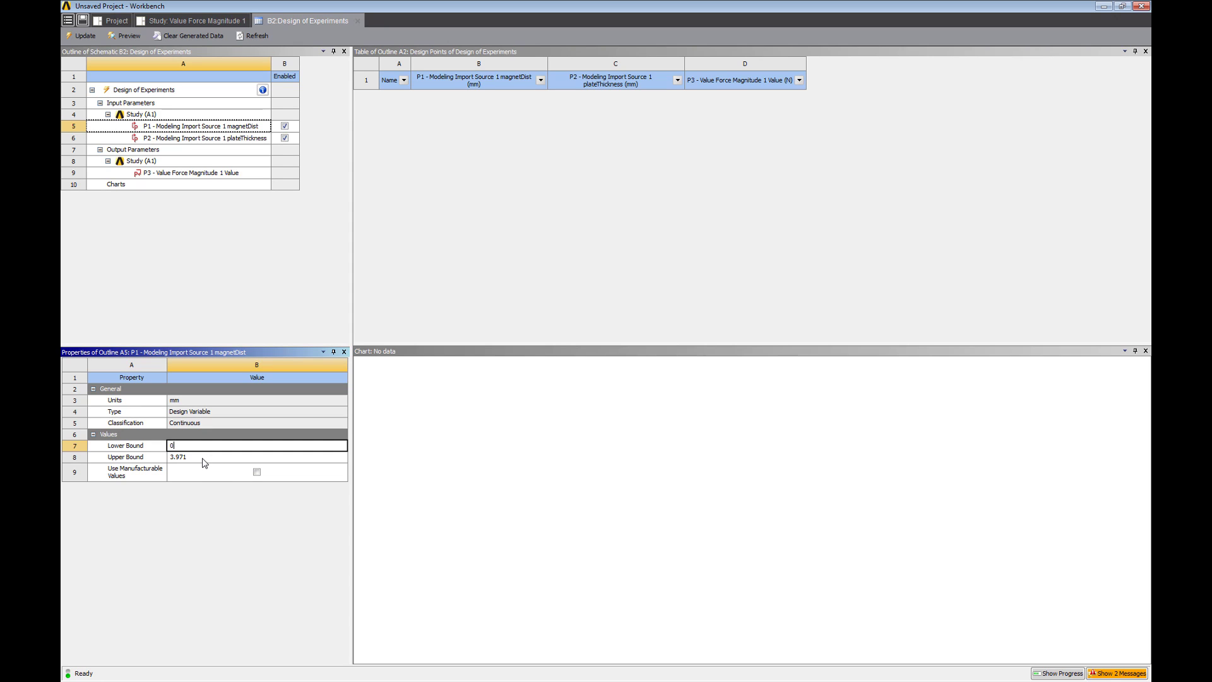
key("Left")
type(".")
key("Return")
left_click(202, 458)
type("5")
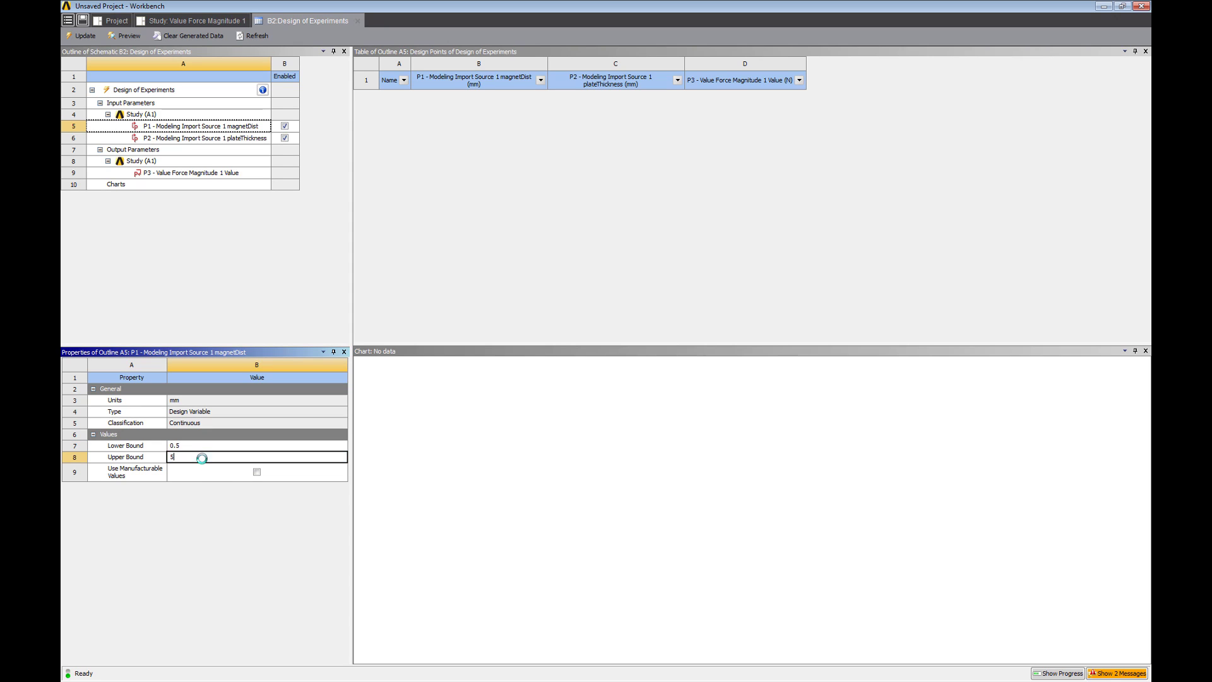
key("Return")
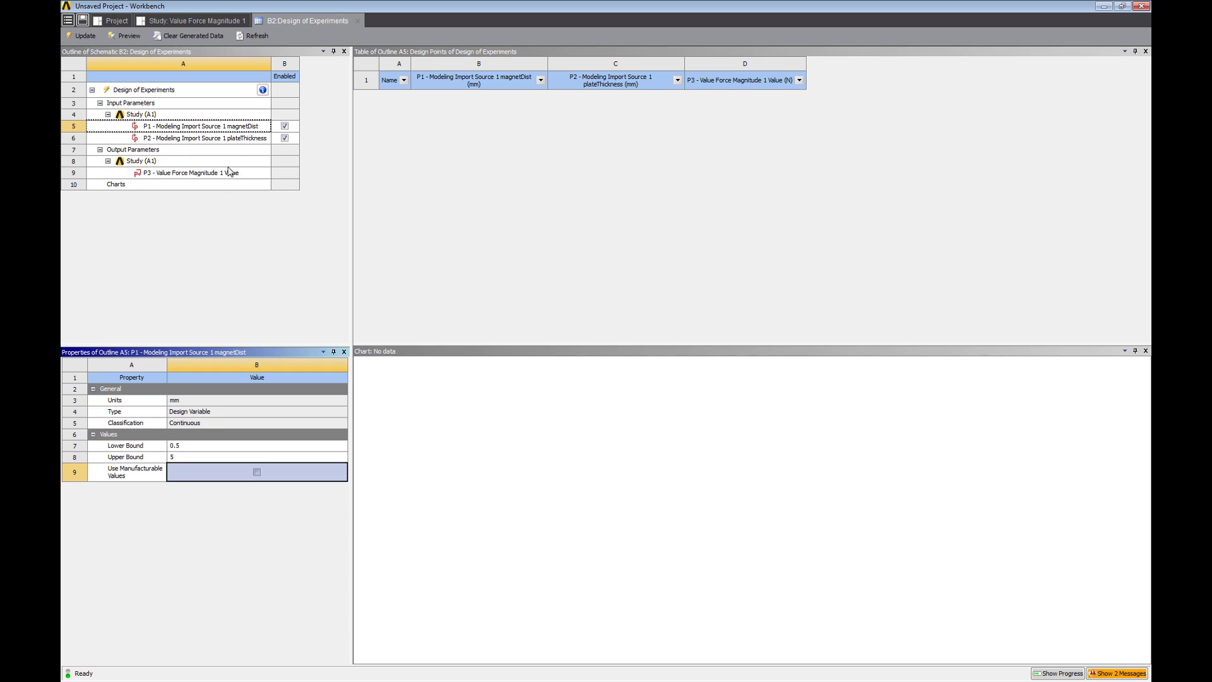
- Set plateThickness (P2) bounds to 0.5 and 3 mm, then update to solve the 9 design points
left_click(240, 139)
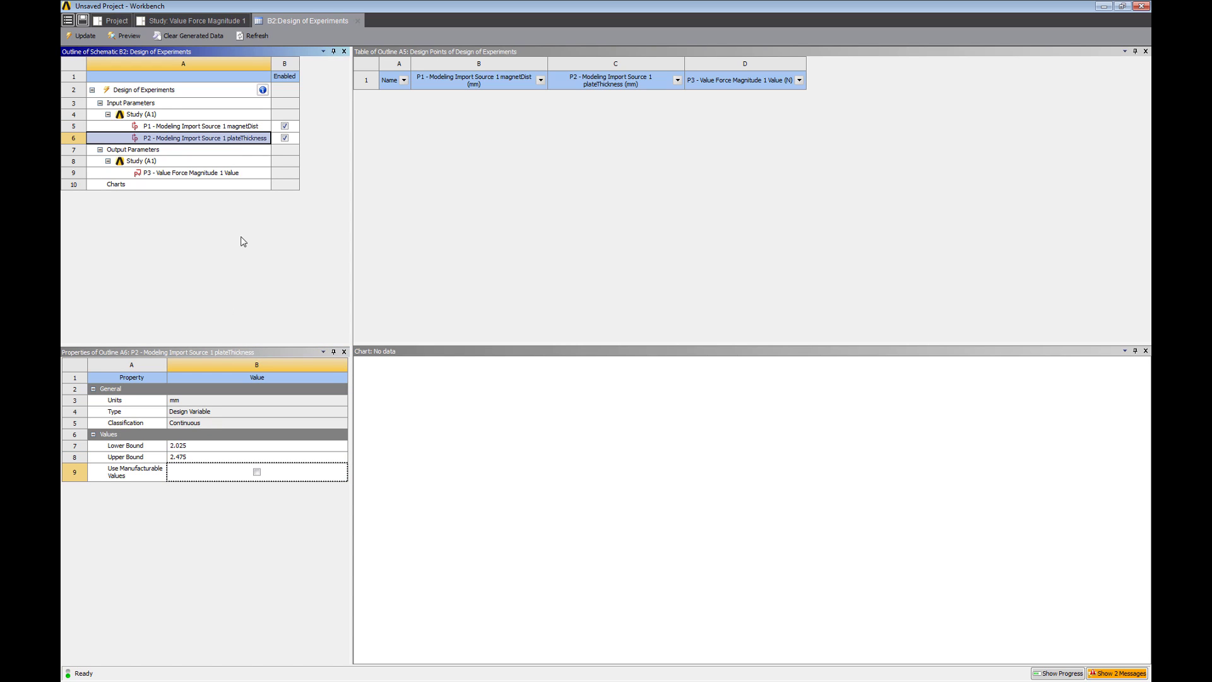
left_click(211, 447)
type("0.5")
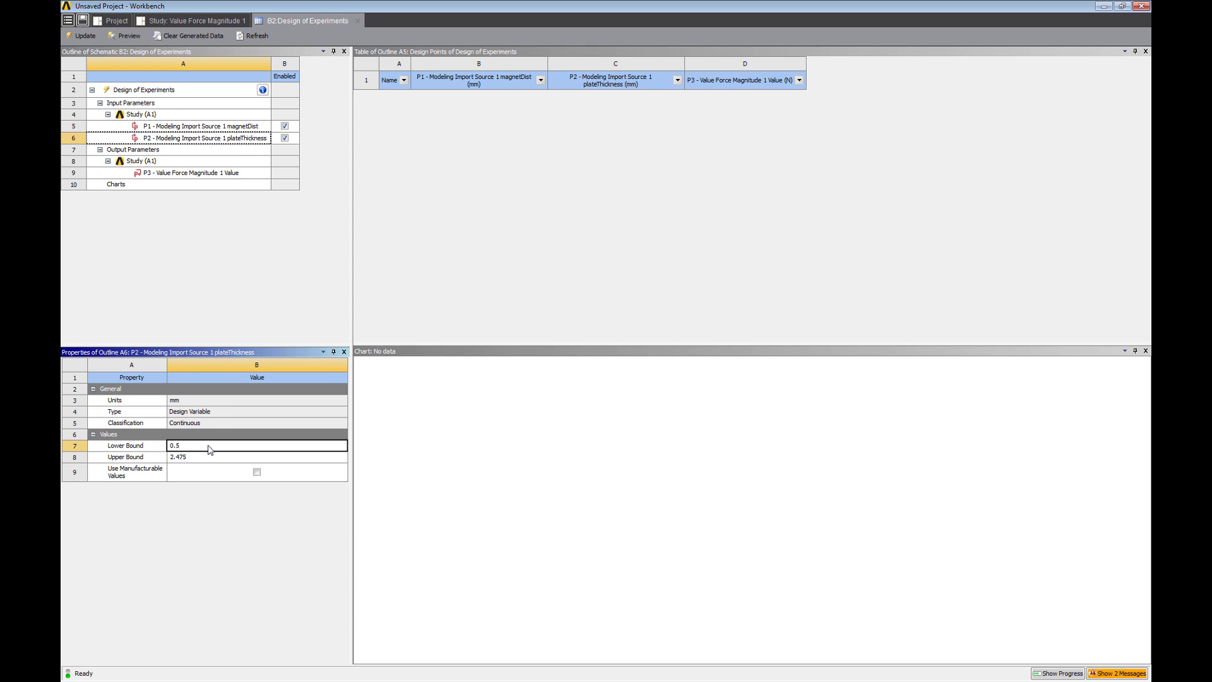
left_click(204, 458)
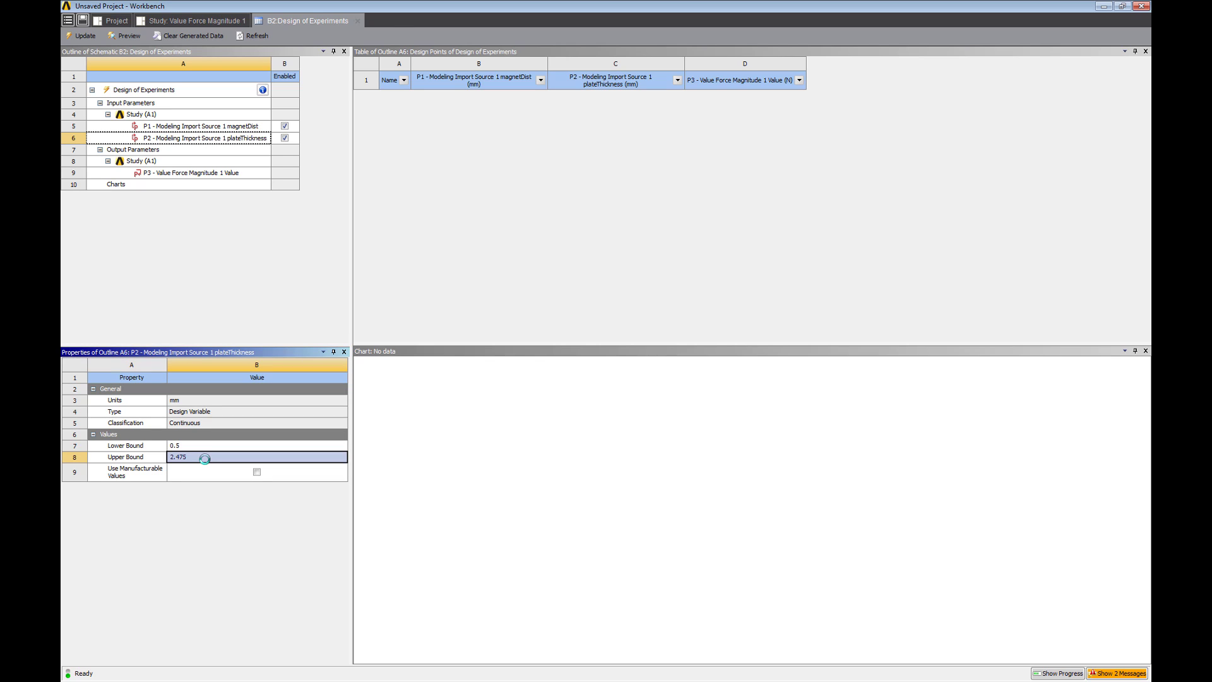
type("3")
key("Return")
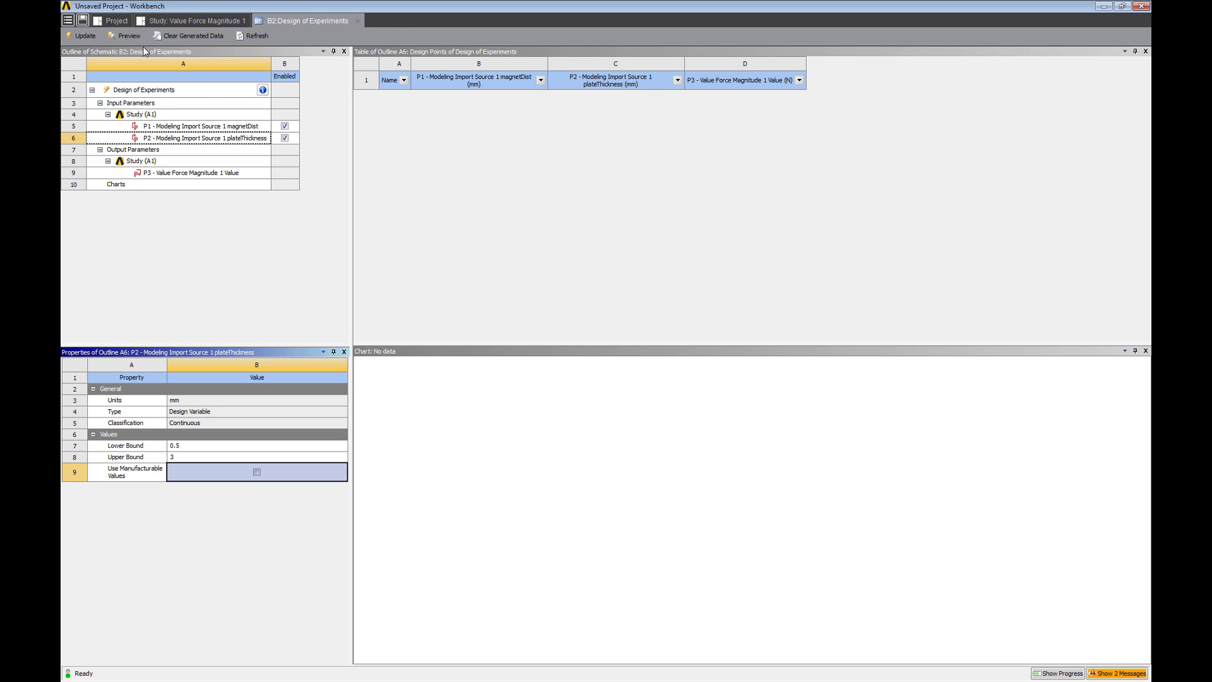
left_click(89, 39)
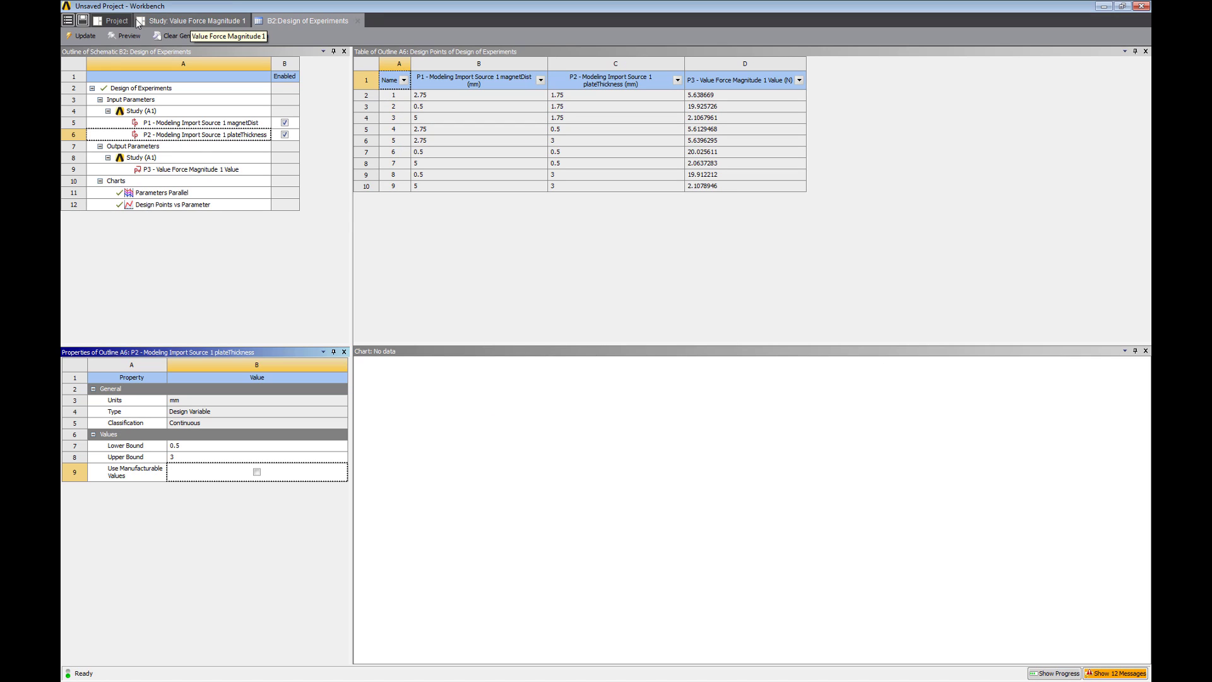
- Update the response surface, predicting 5.636 N at 2.75 mm gap and 1.75 mm thickness, and check predicted versus observed
left_click(112, 20)
left_click(309, 316)
double_click(309, 315)
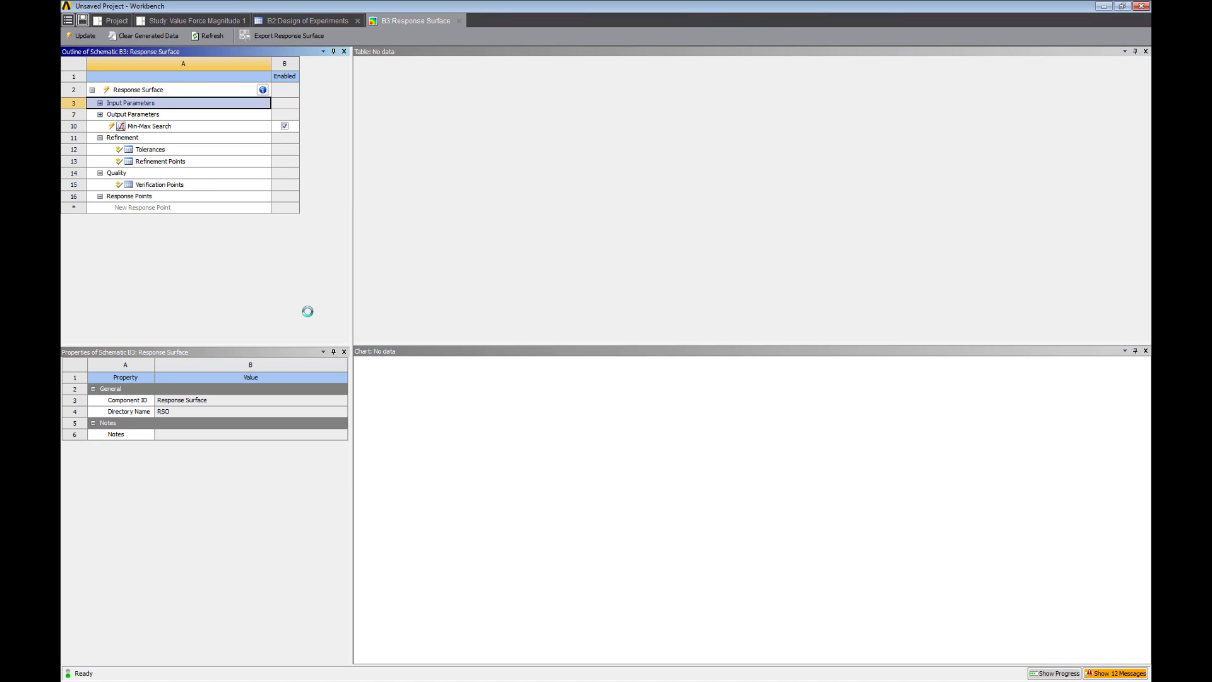
left_click(89, 37)
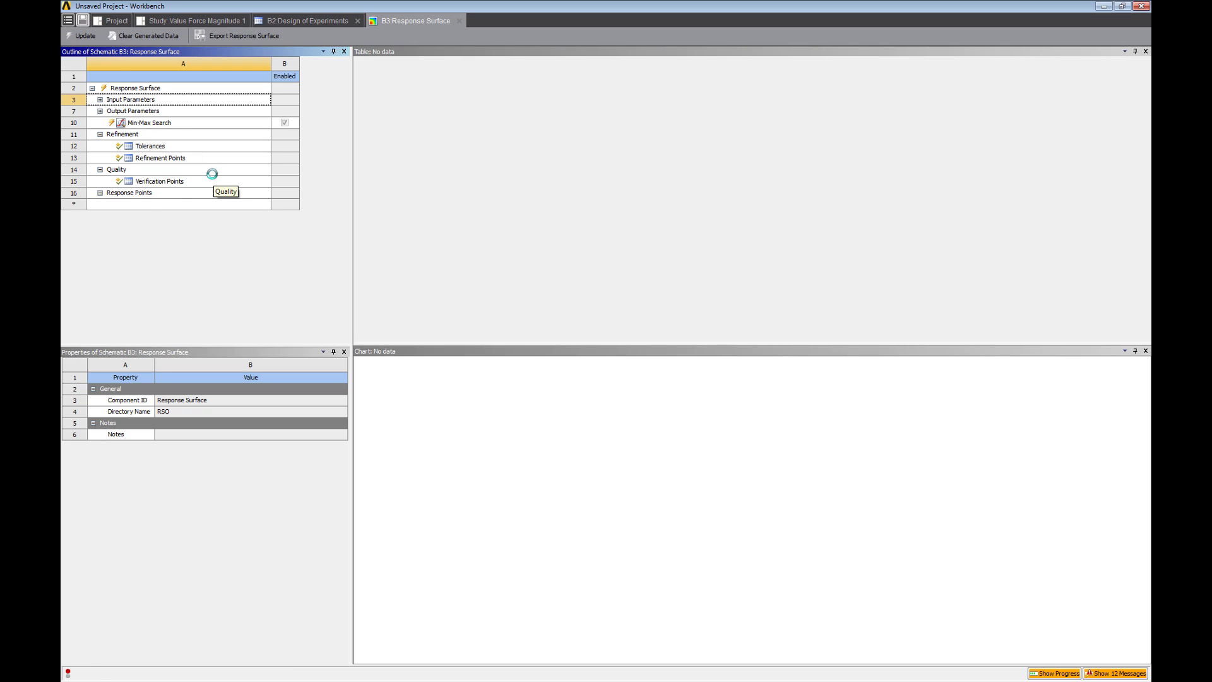
left_click(178, 230)
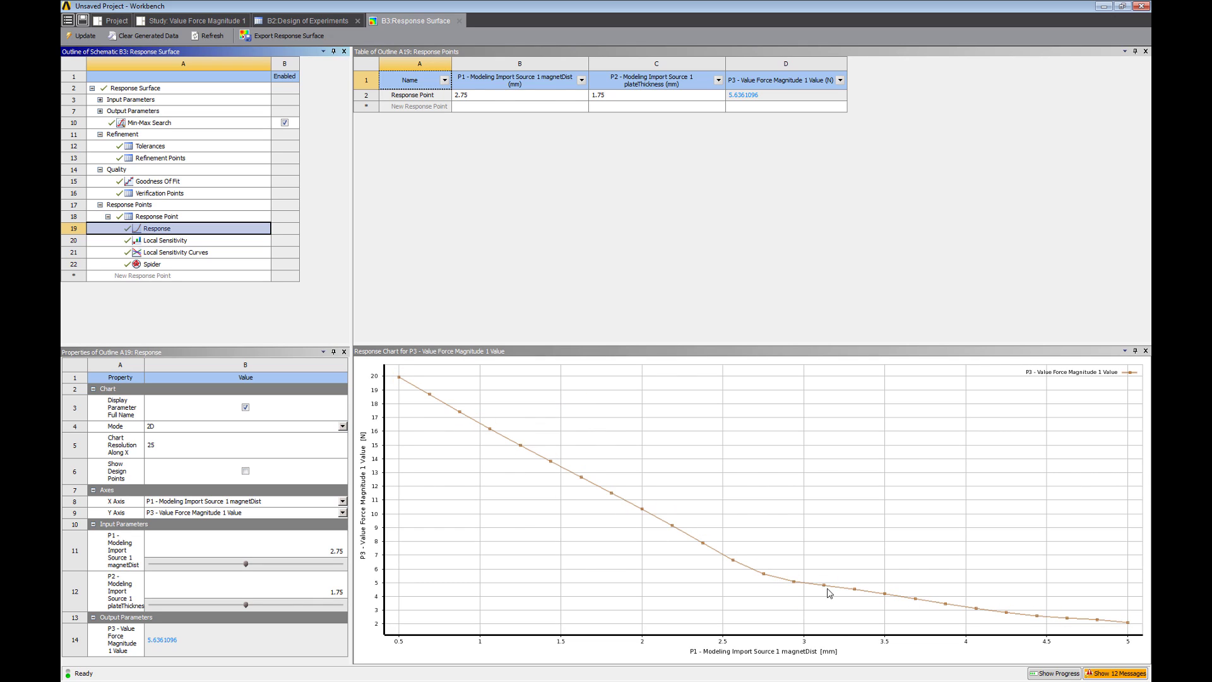
left_click(176, 196)
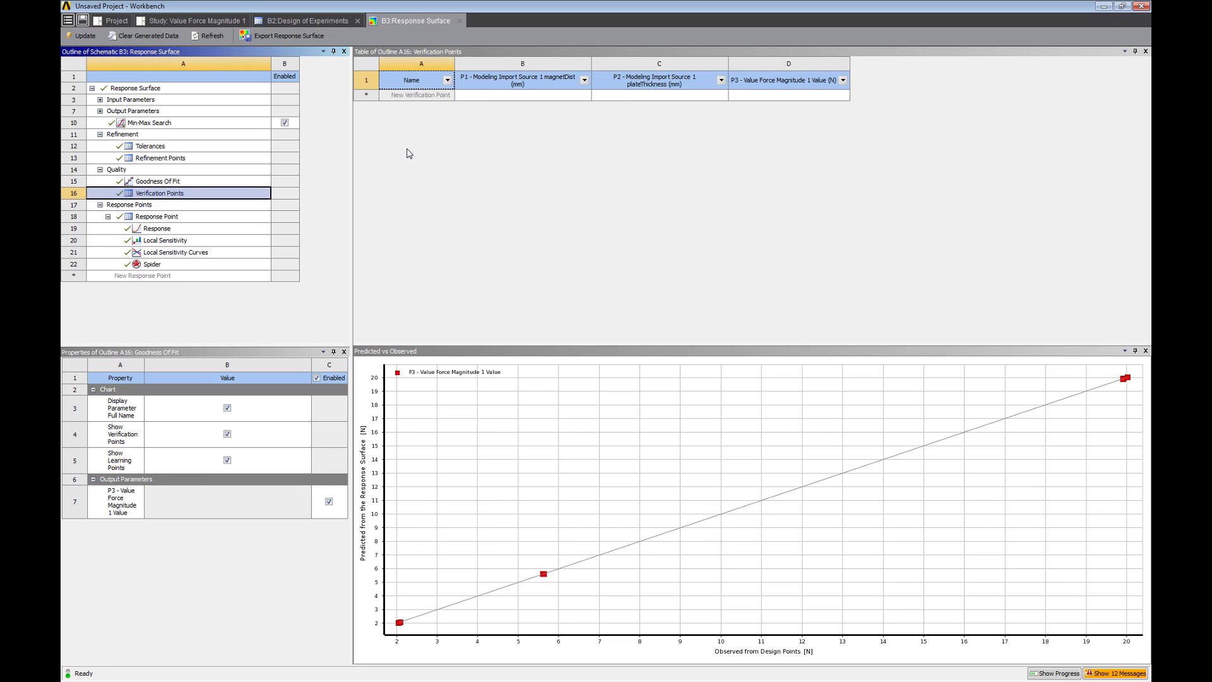
- Enable Generate Verification Points with 3 points and update the response surface
left_click(175, 90)
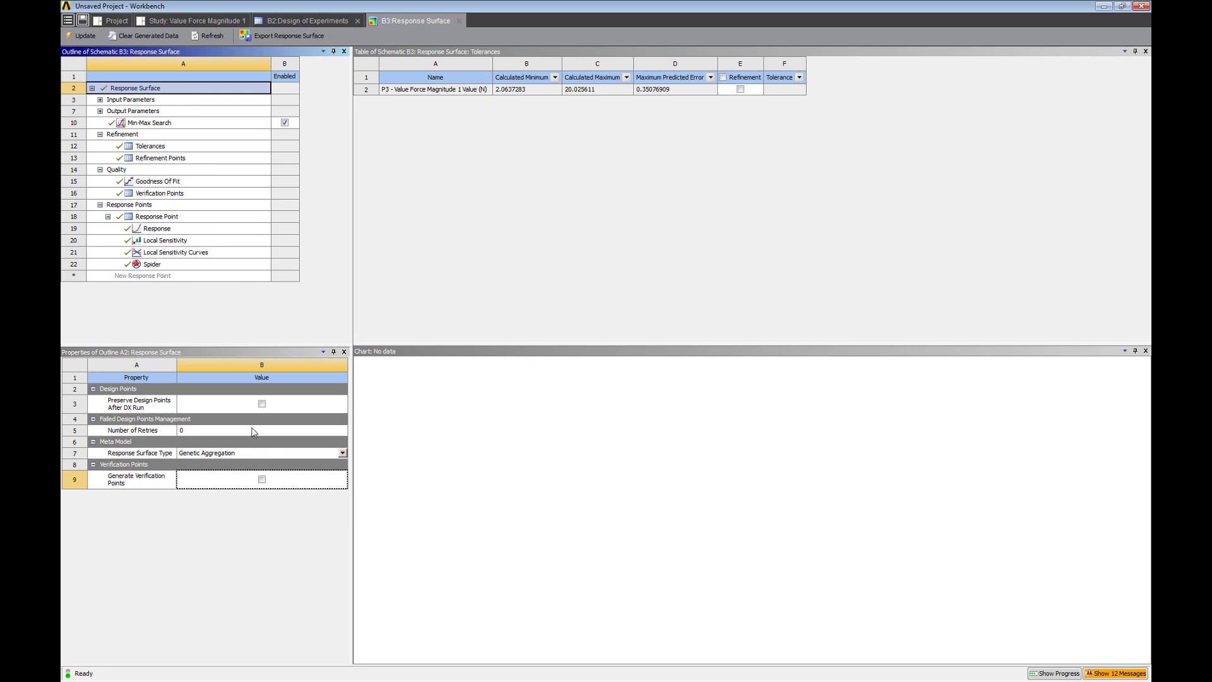
left_click(263, 480)
left_click(249, 505)
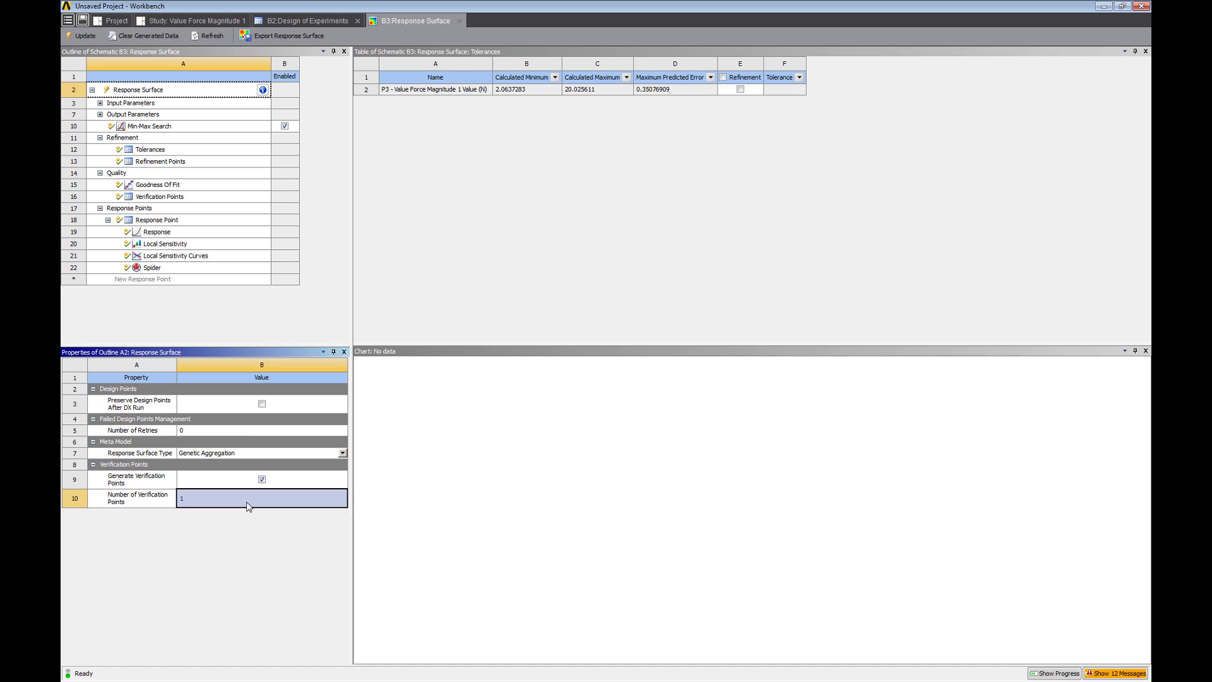
type("3")
key("Return")
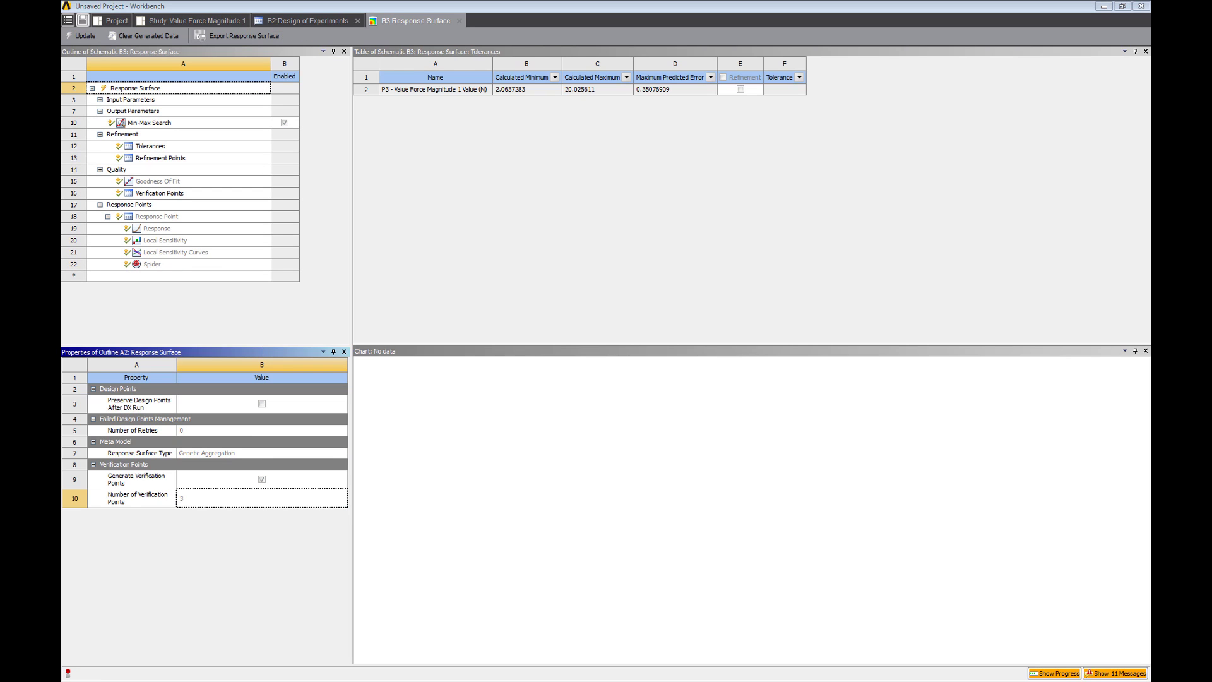
left_click(160, 194)
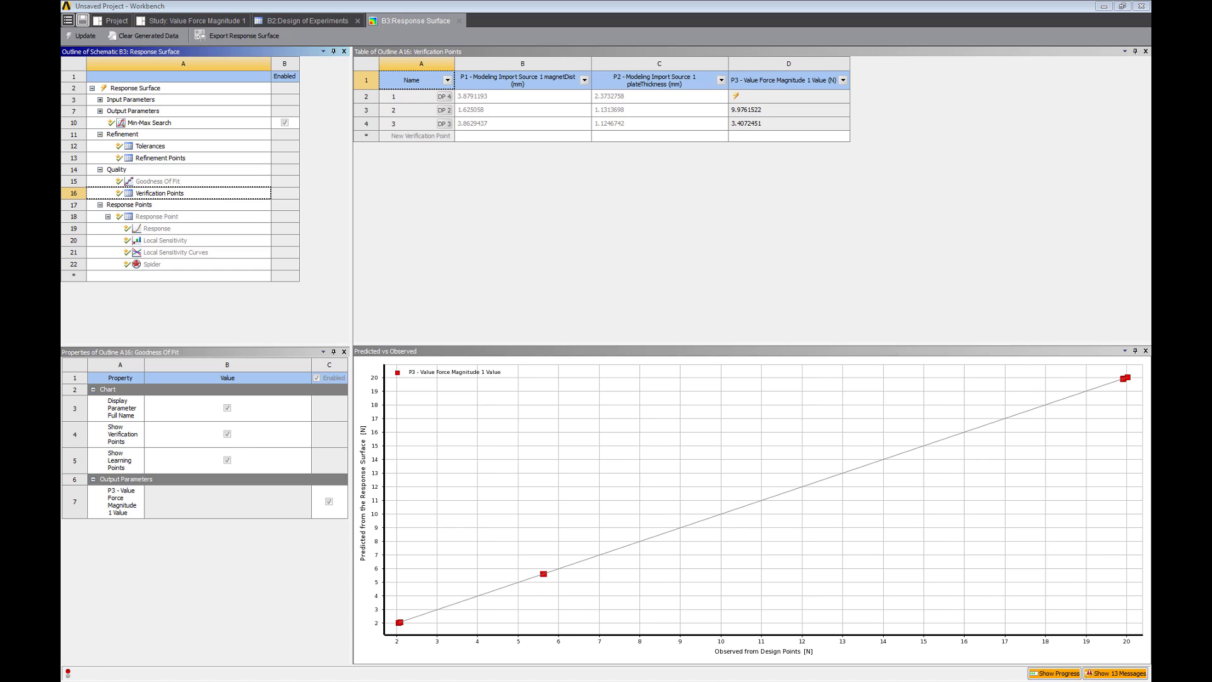
key("Return")
- Insert the three verification points as refinement points and rebuild so predictions match observed forces
left_click(367, 95)
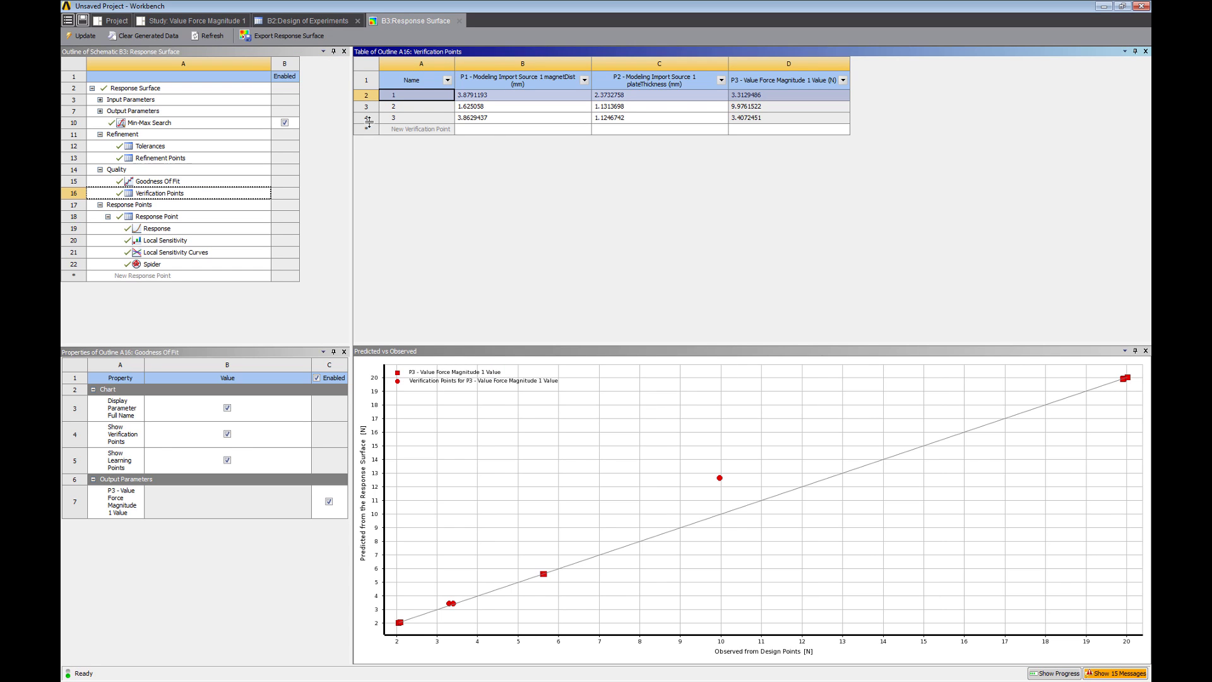
left_click(366, 118, "shift")
right_click(370, 120)
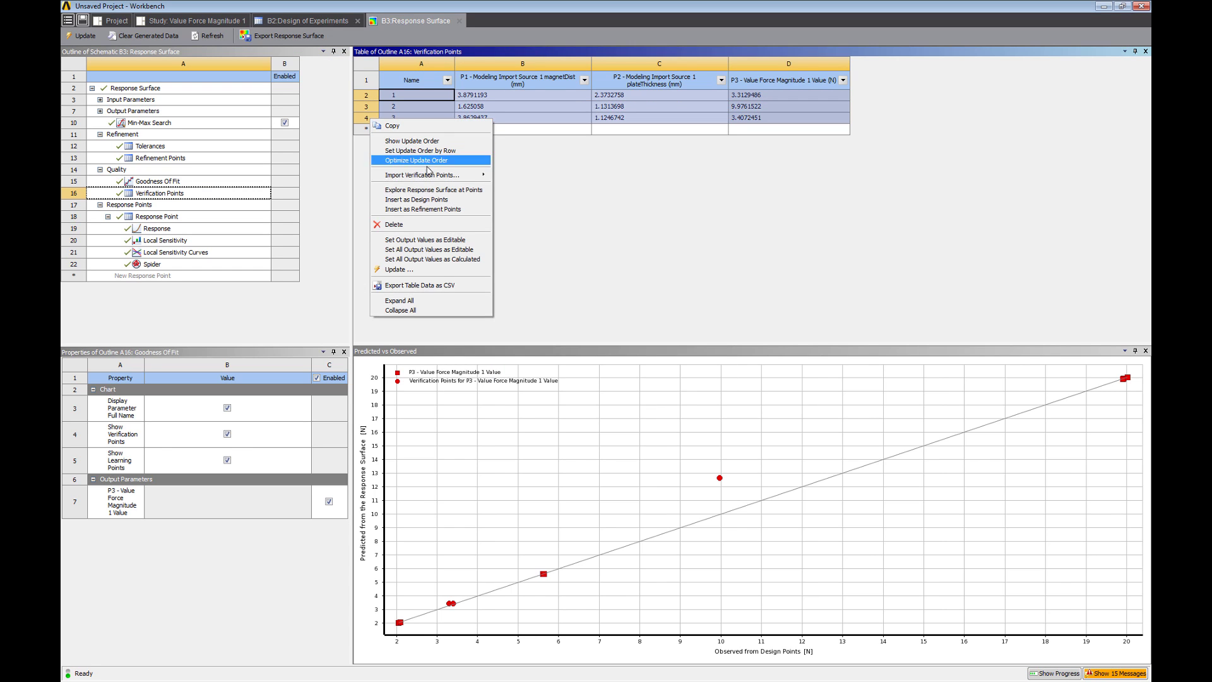
left_click(423, 209)
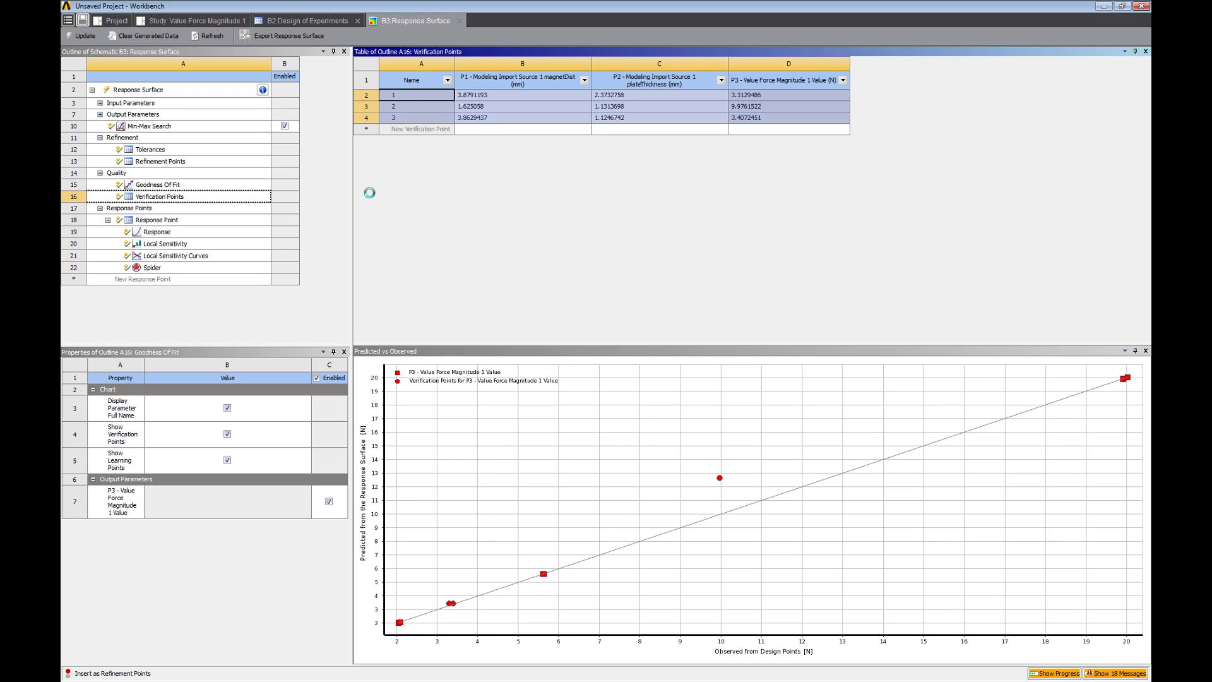
left_click(82, 36)
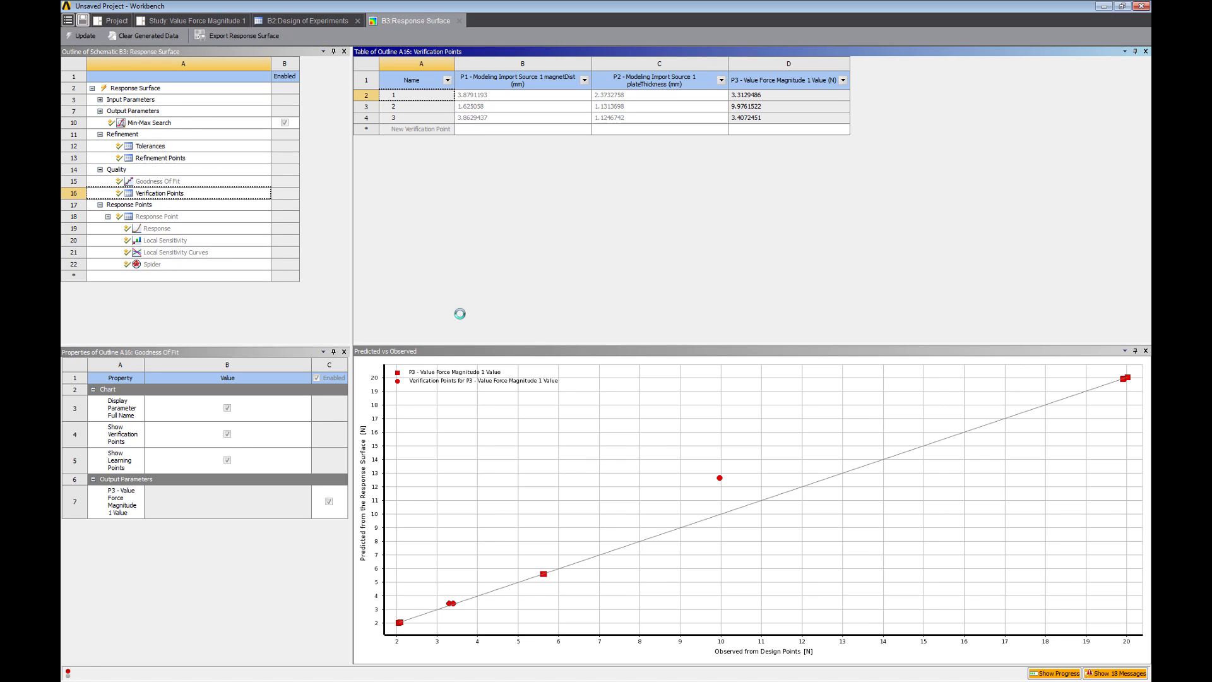
left_click(720, 478)
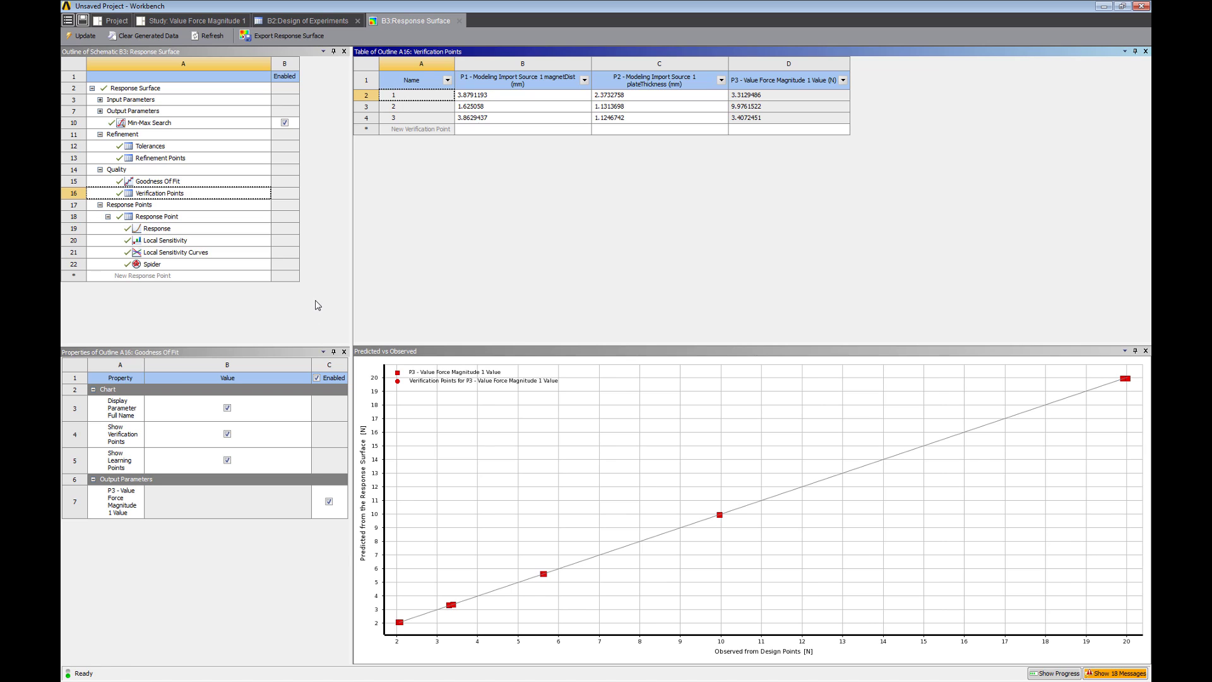
- Show the force response chart as a 3D surface over gap and thickness, then return it to 2D
left_click(161, 229)
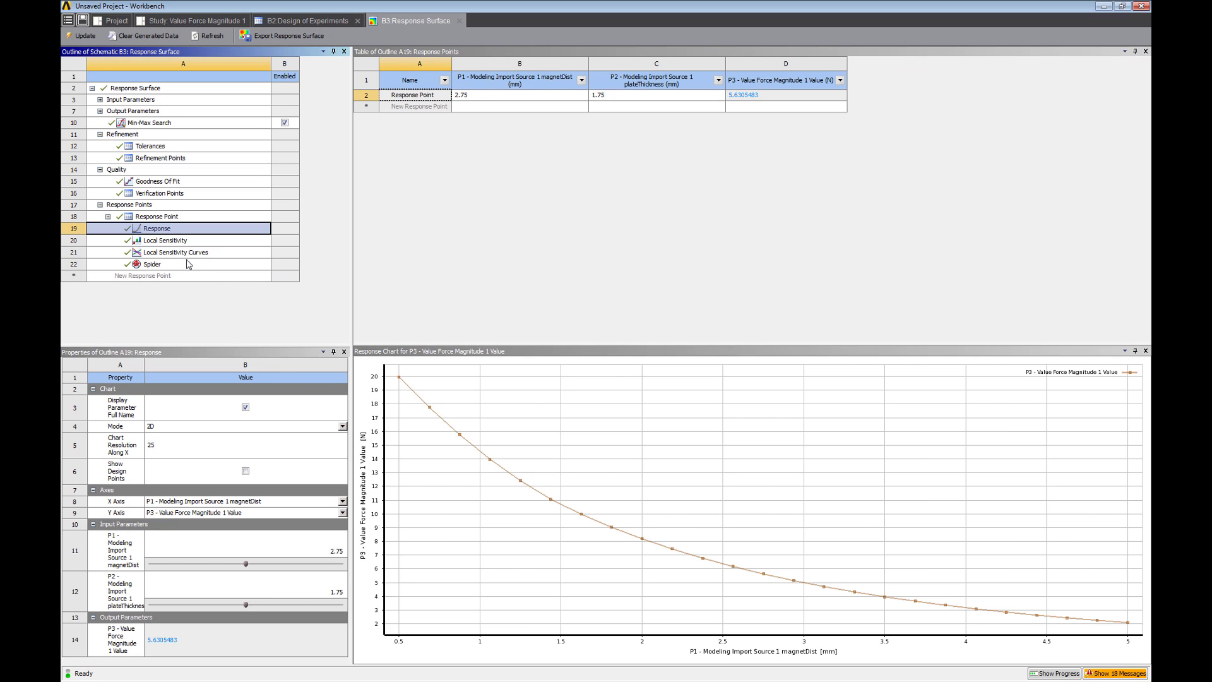
left_click(342, 426)
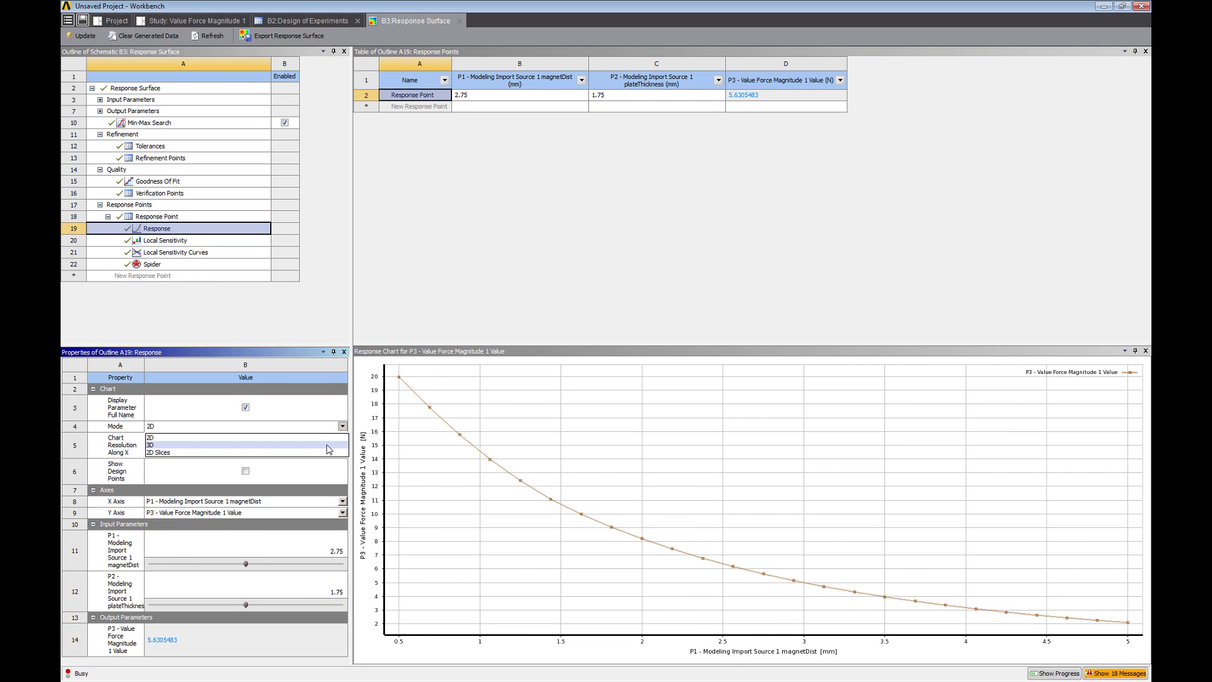
left_click(328, 446)
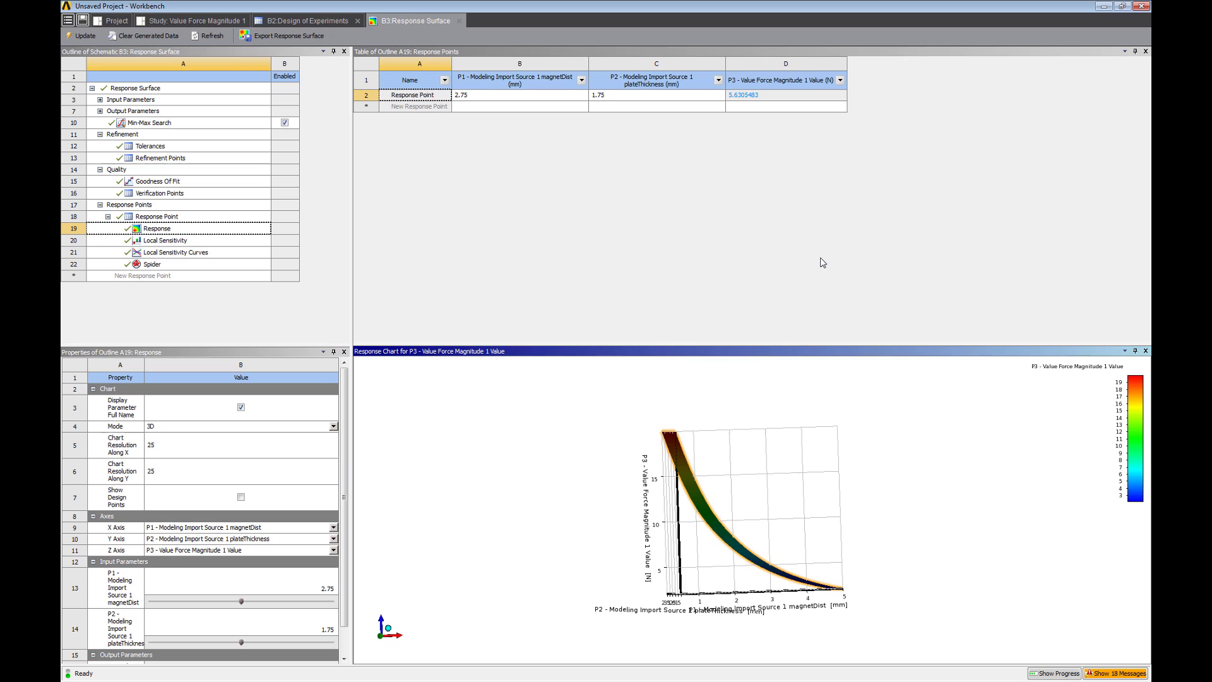
left_click(333, 426)
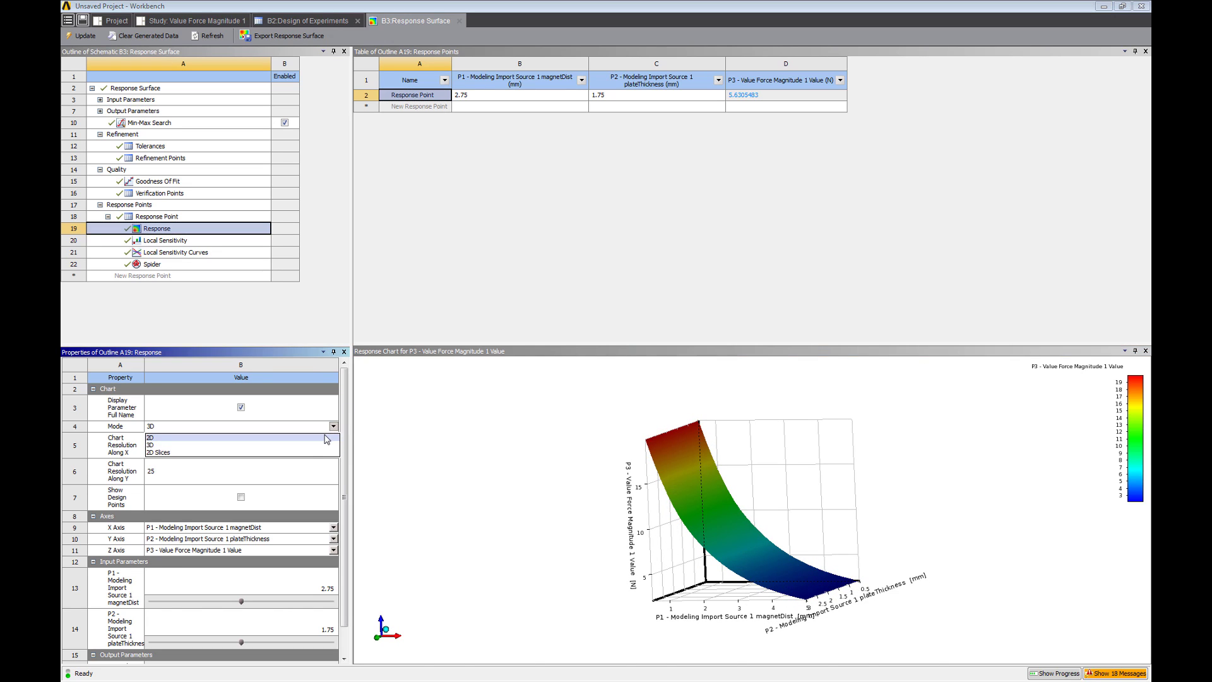
left_click(240, 435)
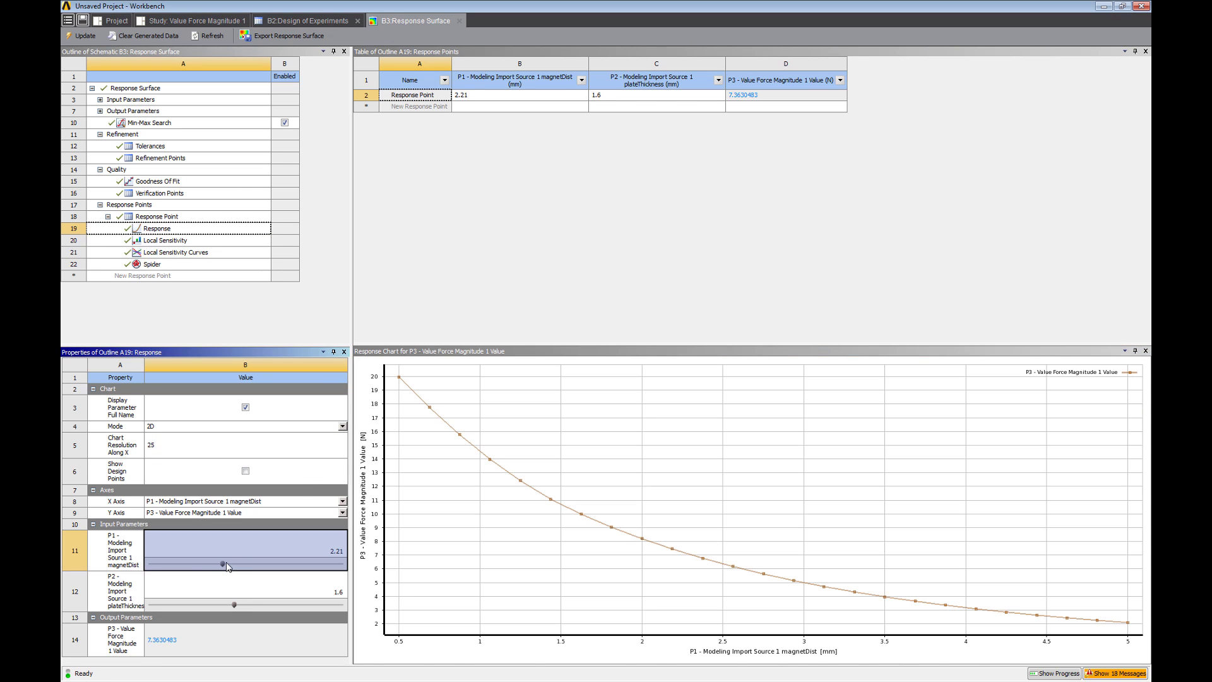